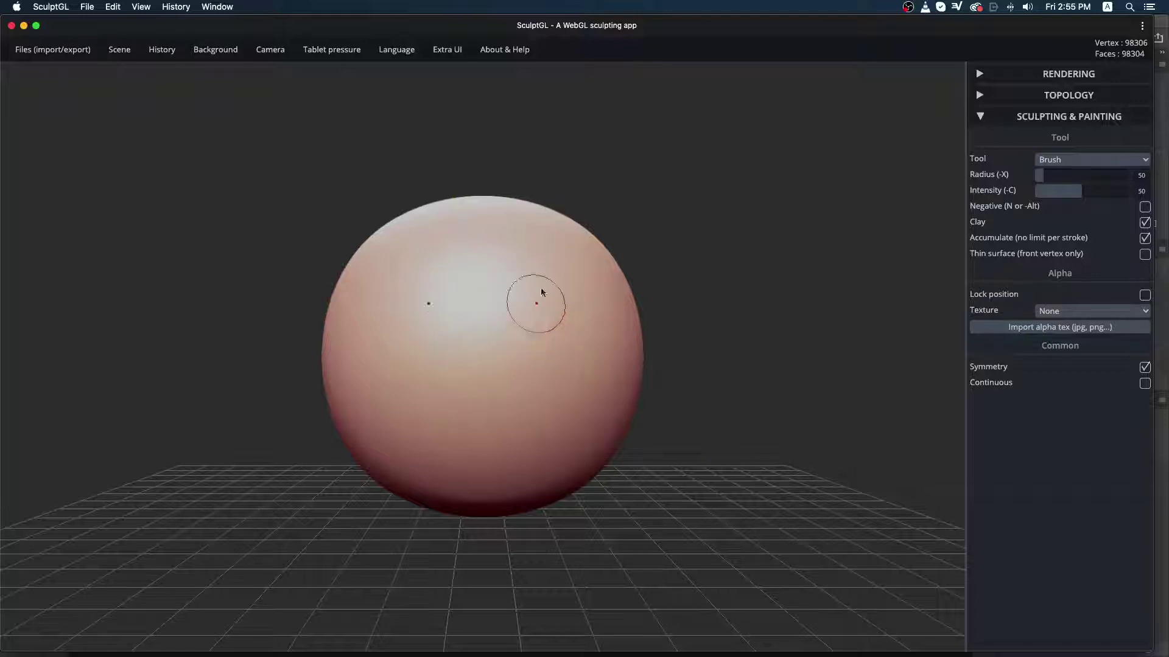
Step: Add a second sphere to the scene alongside the existing one
drag(544, 294, 547, 292)
drag(526, 318, 515, 319)
mouse_move(694, 297)
mouse_down()
mouse_move(593, 303)
mouse_move(477, 286)
mouse_move(548, 263)
mouse_move(780, 252)
mouse_up()
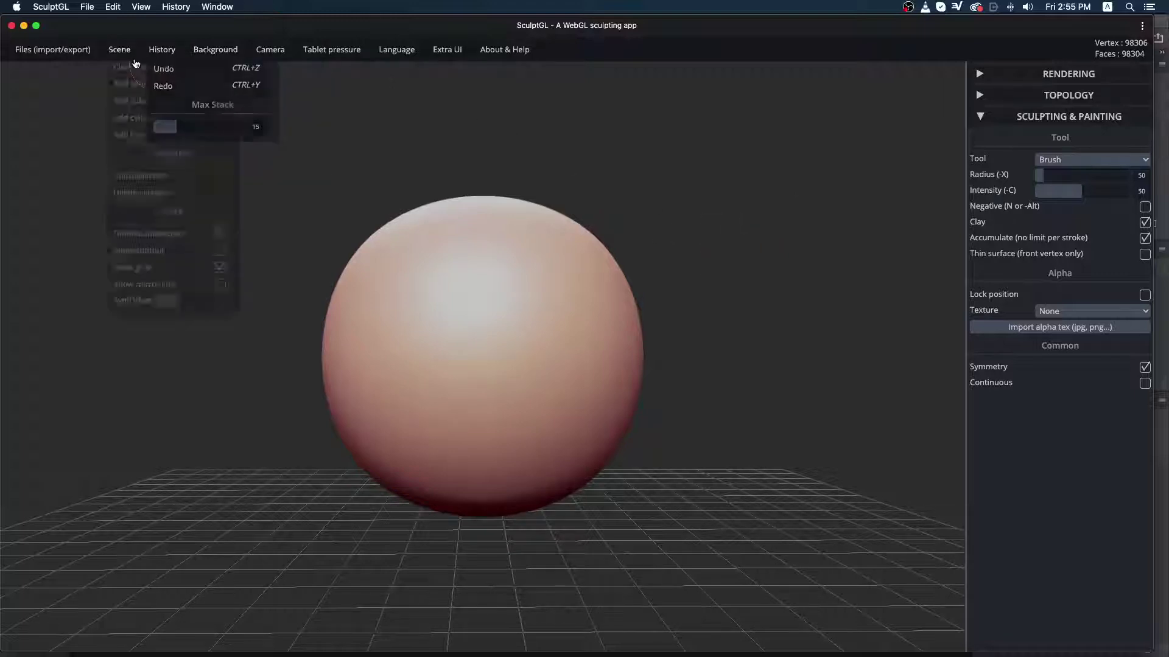
mouse_move(119, 53)
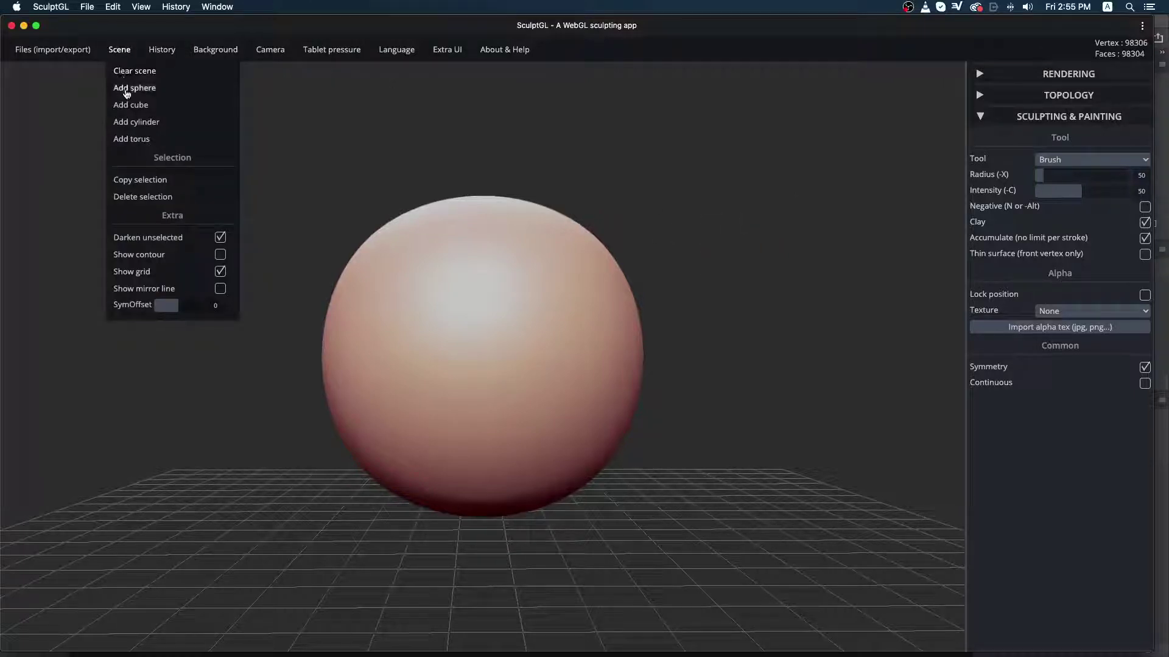
click(128, 92)
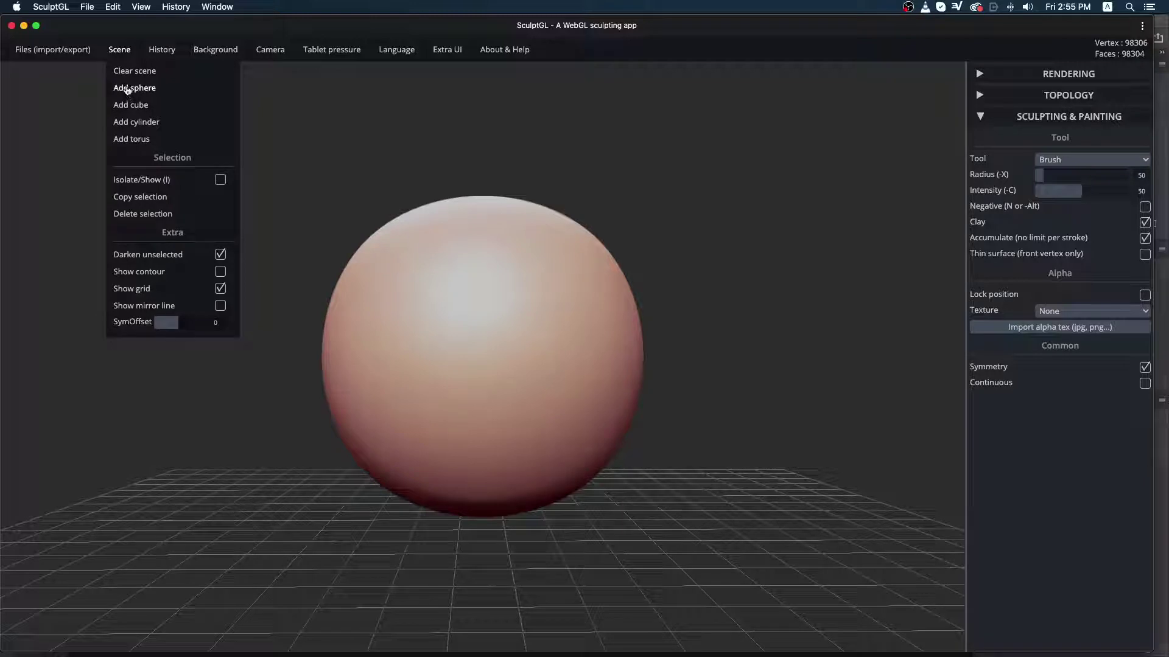
Step: Move the newly added sphere straight up with the Transform tool so it overlaps the upper part of the first sphere
click(1090, 312)
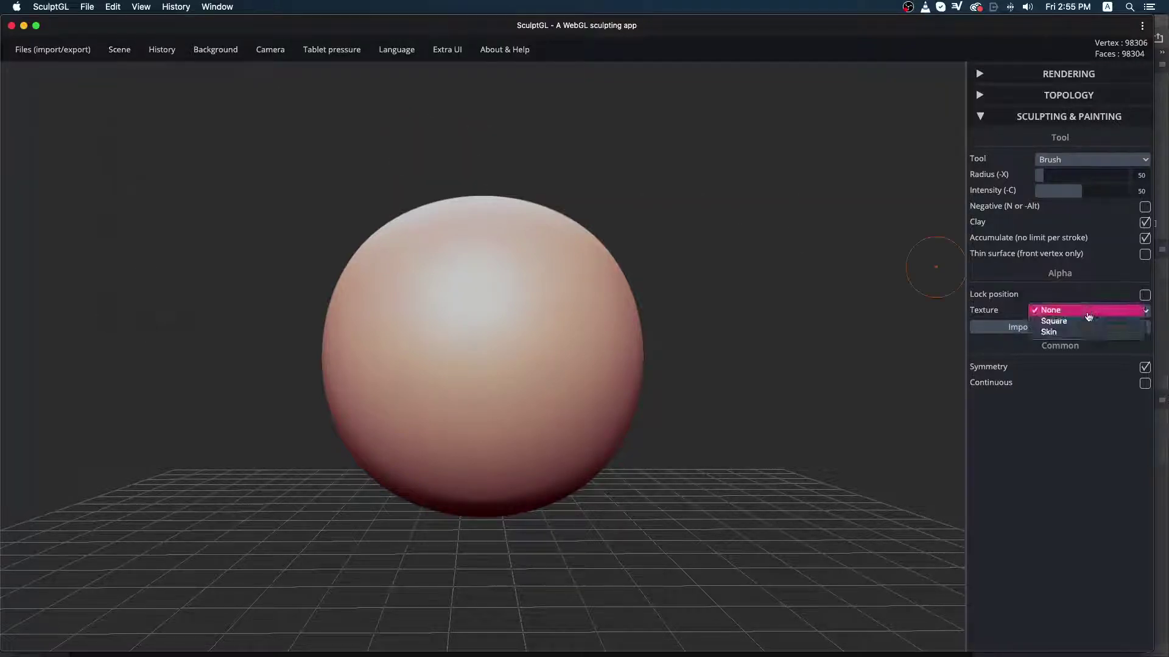
click(1094, 162)
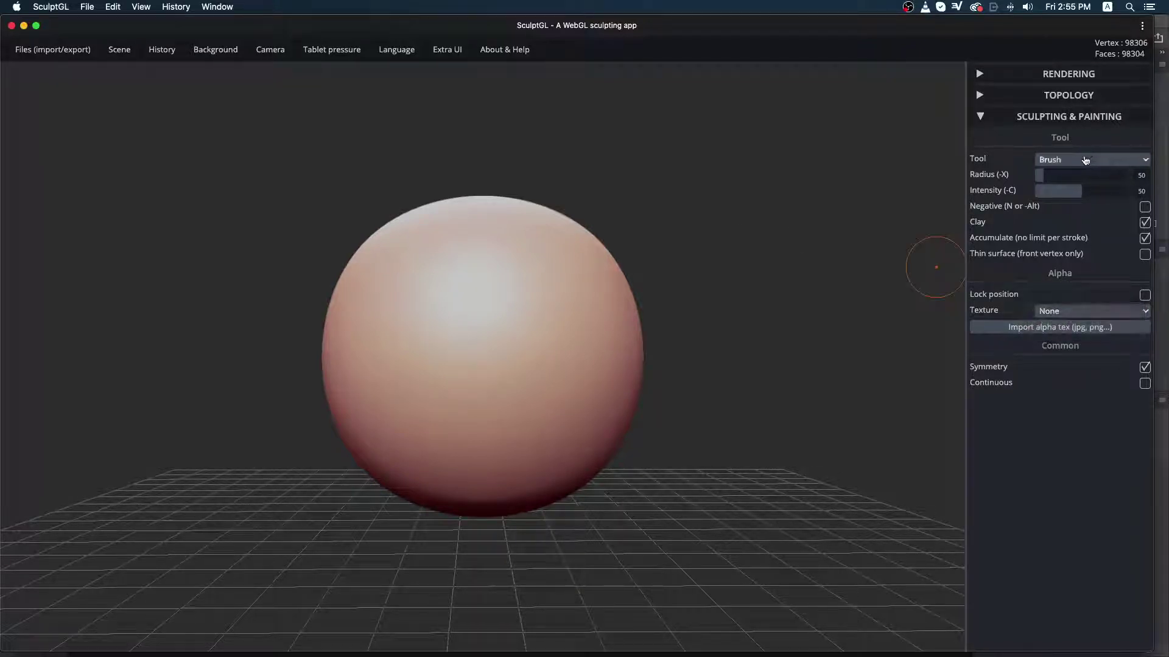
click(1094, 161)
click(1062, 288)
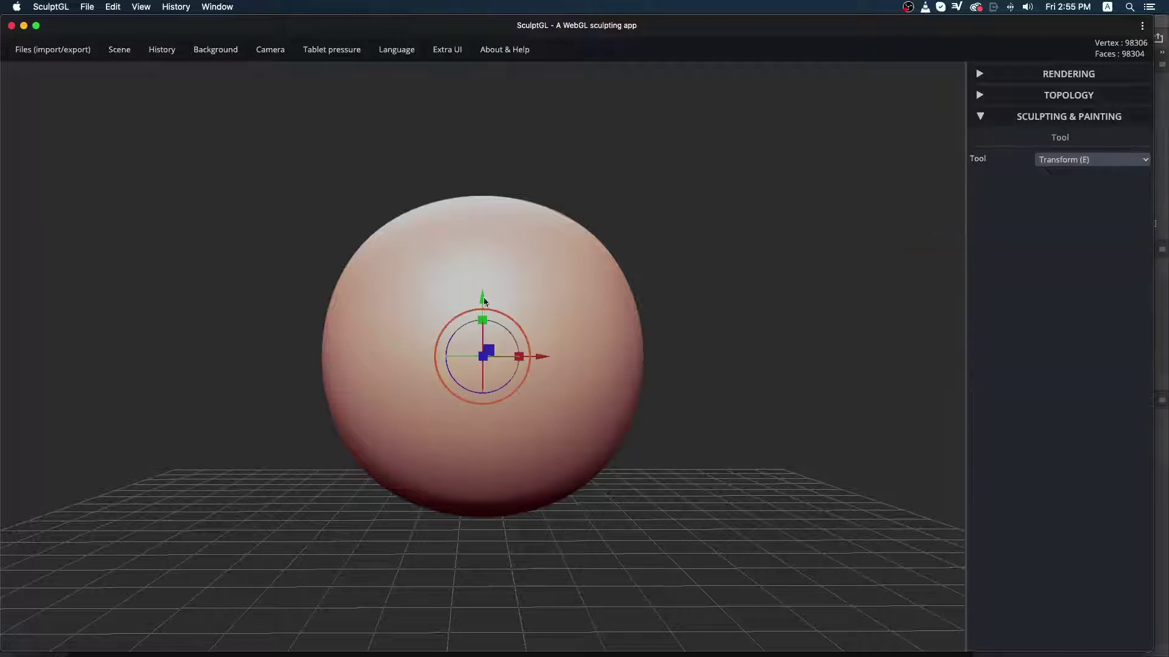
drag(485, 301, 469, 140)
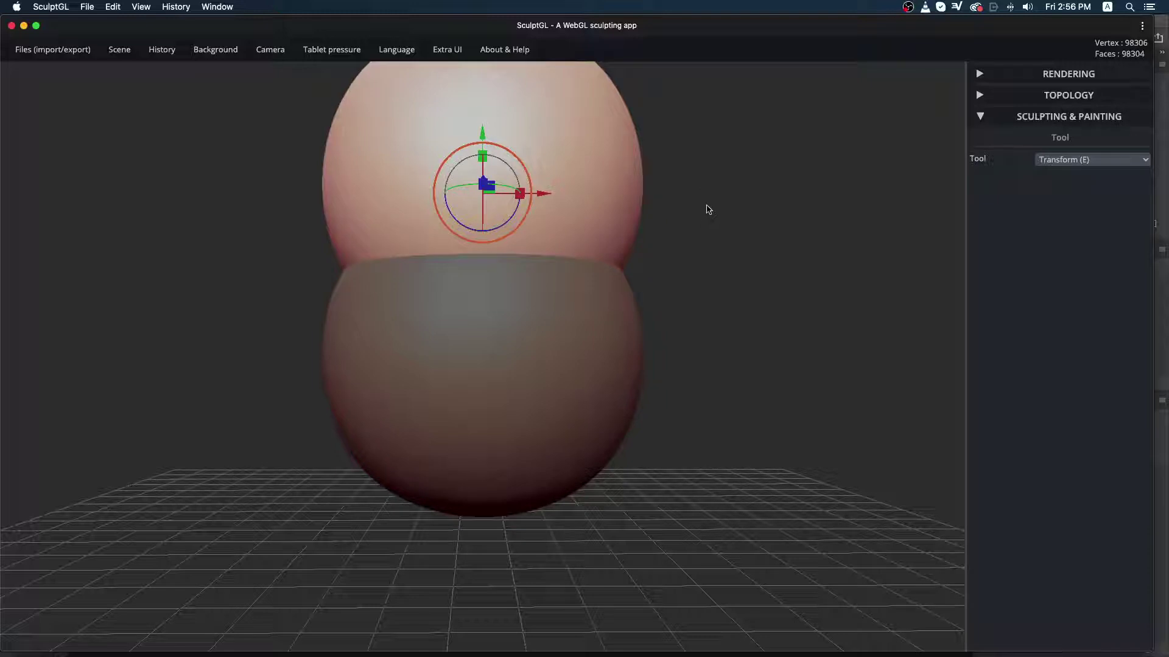
Step: Scale the upper sphere down uniformly and raise it so it sits on the body sphere as a head
key(ctrl)
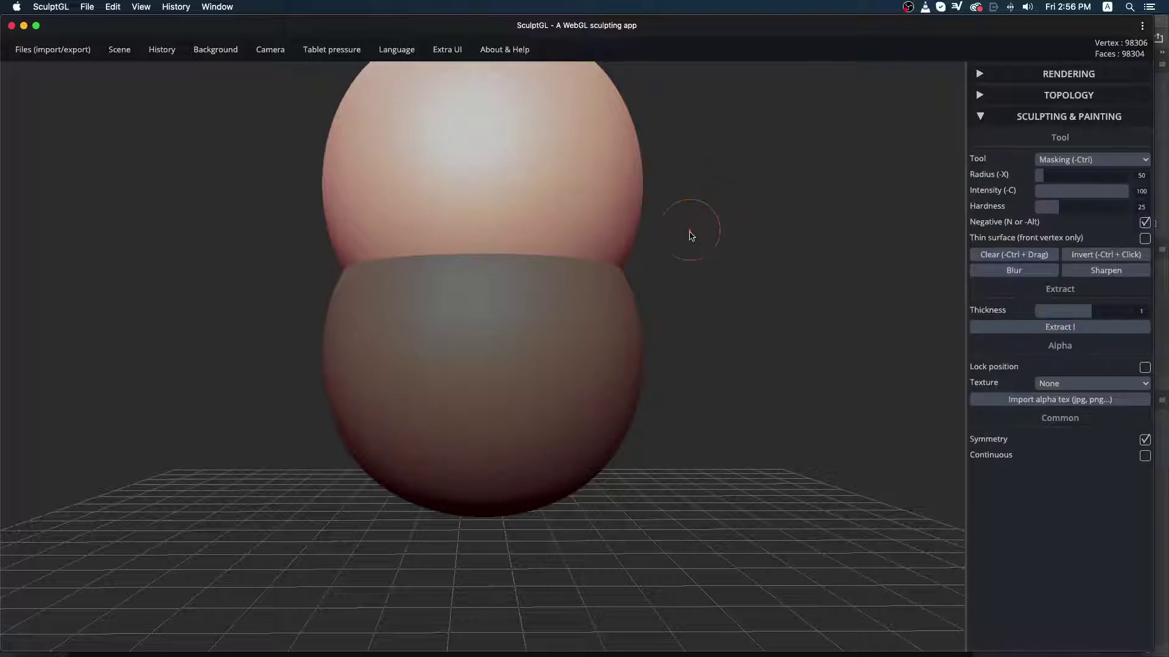
mouse_move(695, 221)
ctrl+right_down()
mouse_move(437, 244)
mouse_move(560, 239)
mouse_move(487, 247)
ctrl+right_up()
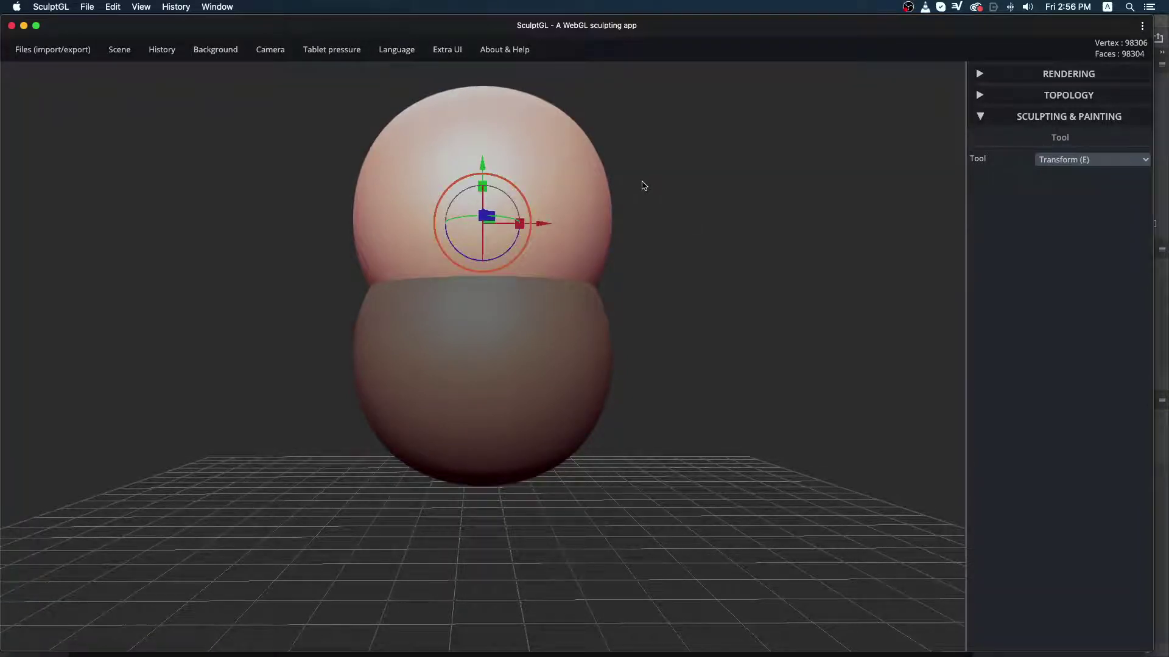
middle_drag(633, 188, 625, 268)
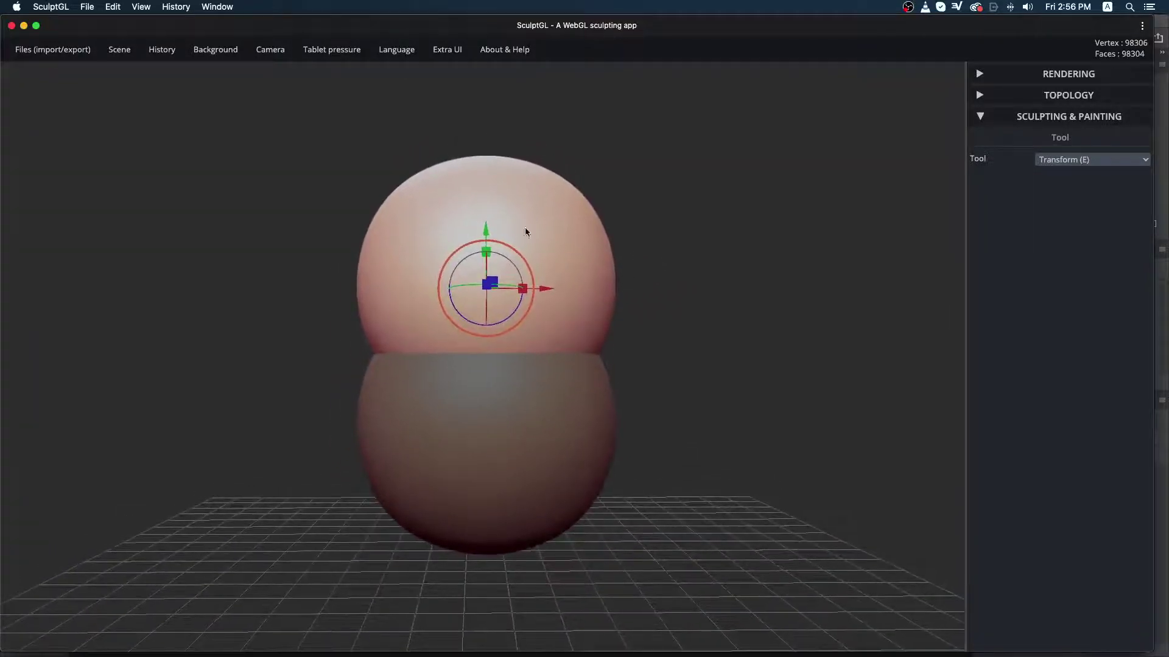
click(1081, 160)
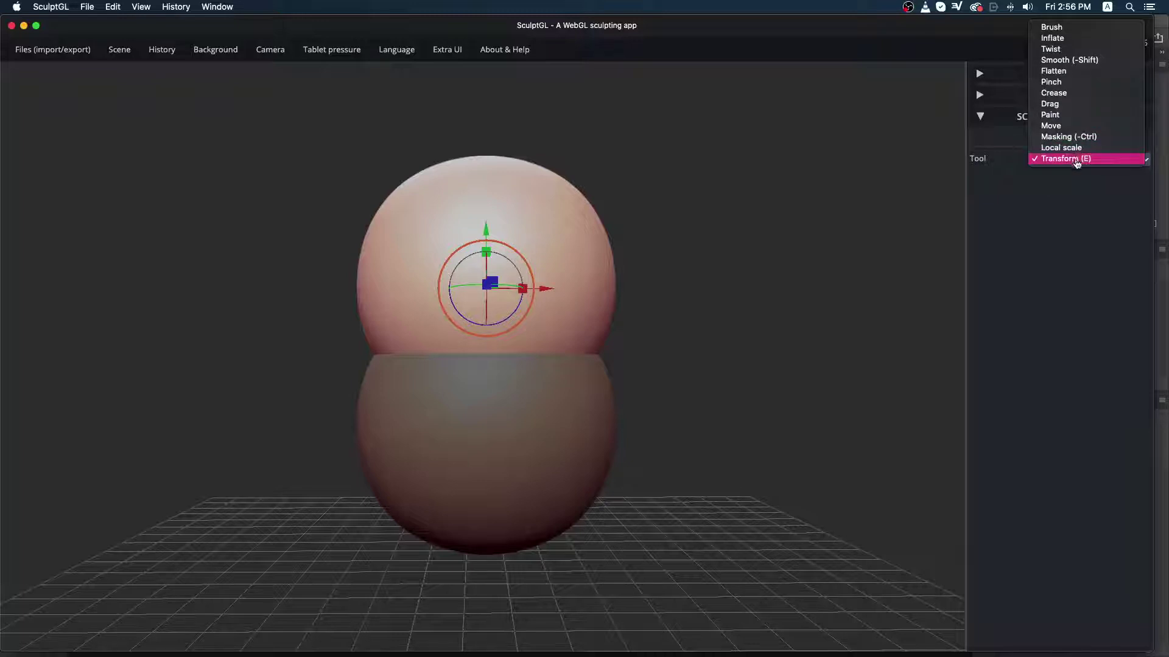
click(1077, 159)
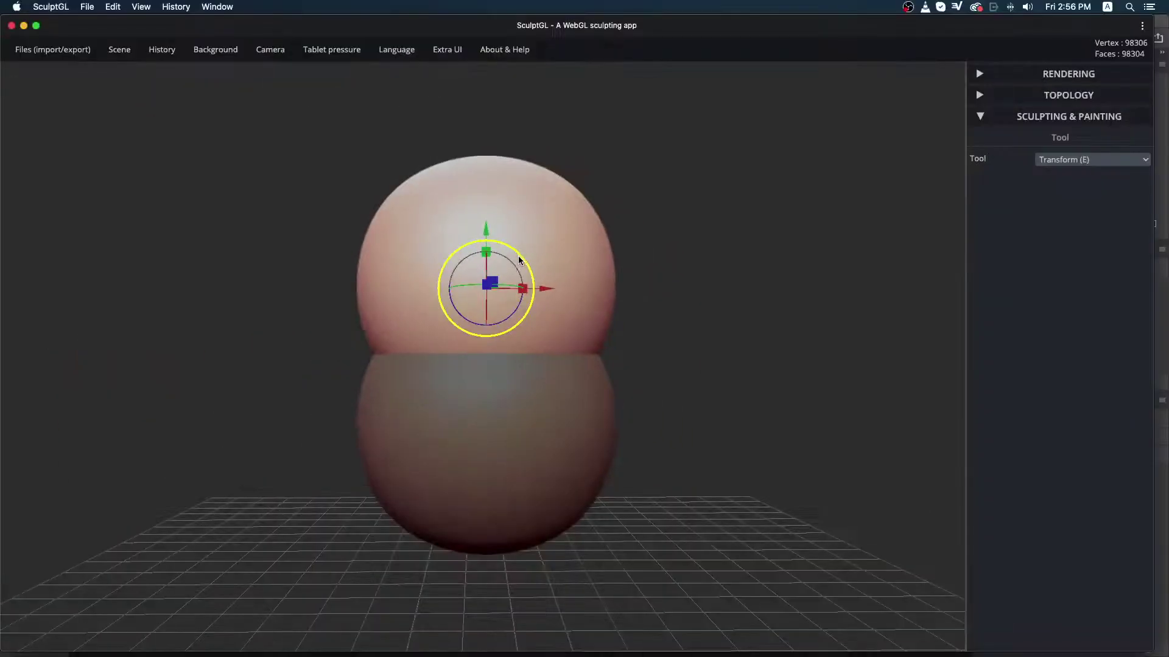
drag(518, 260, 504, 260)
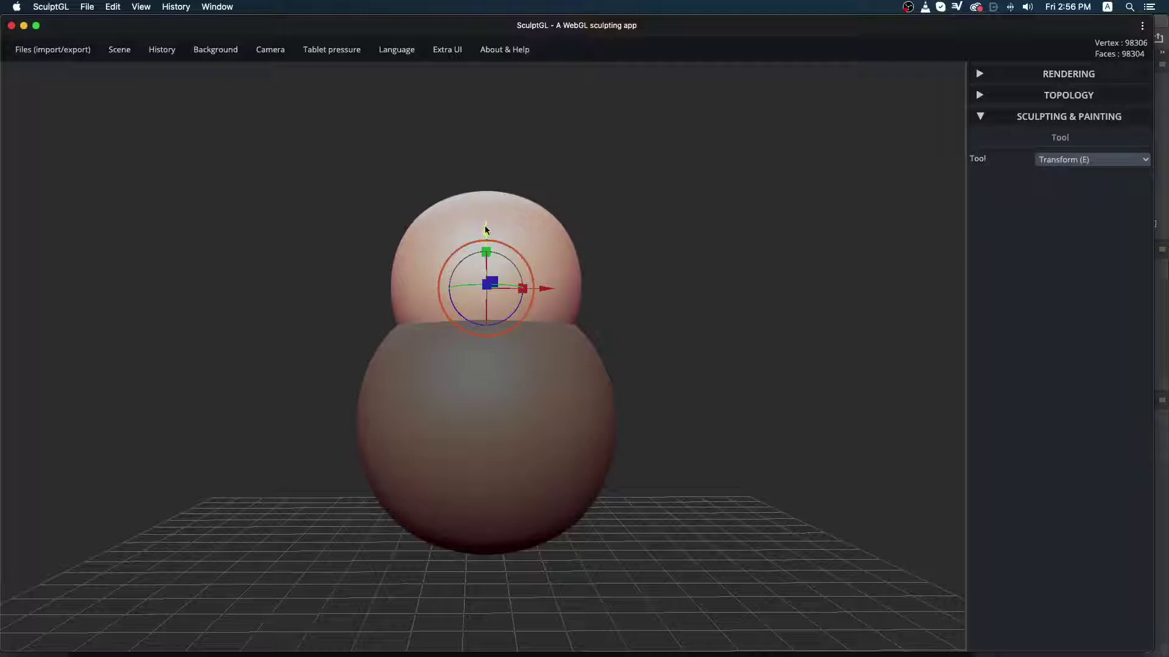
drag(485, 229, 476, 182)
Step: Add a cylinder to the scene and move it straight down so it extends below the body sphere
drag(788, 332, 728, 330)
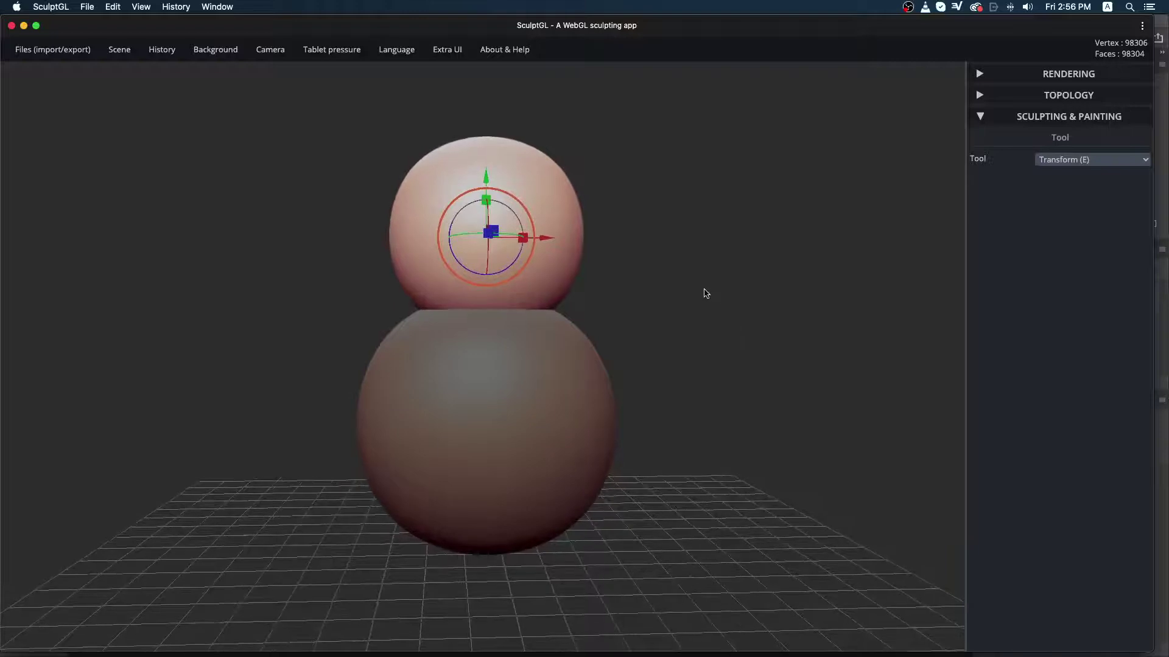
mouse_move(693, 295)
mouse_down()
mouse_move(689, 318)
mouse_move(691, 308)
mouse_up()
mouse_move(154, 54)
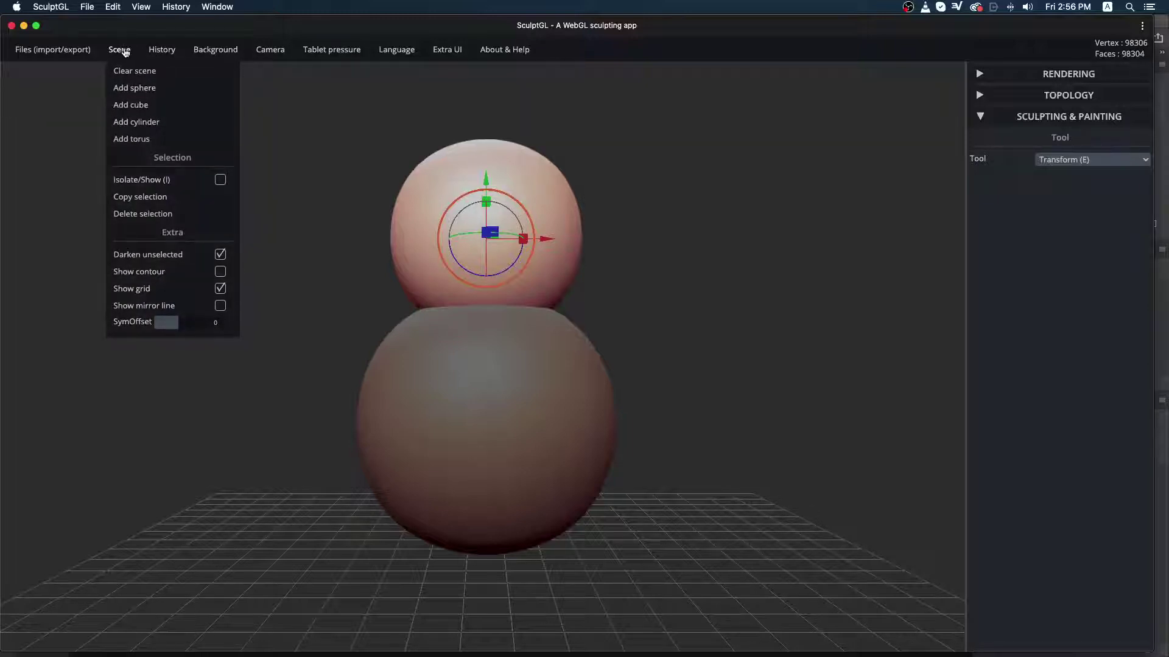
click(134, 123)
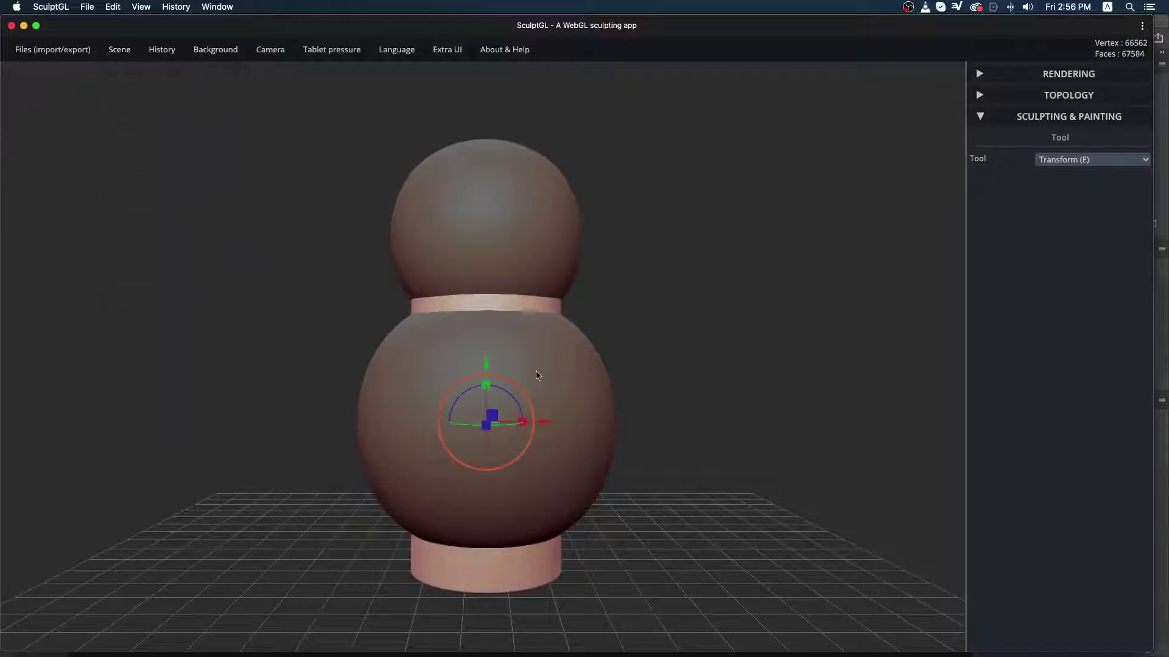
drag(485, 364, 484, 521)
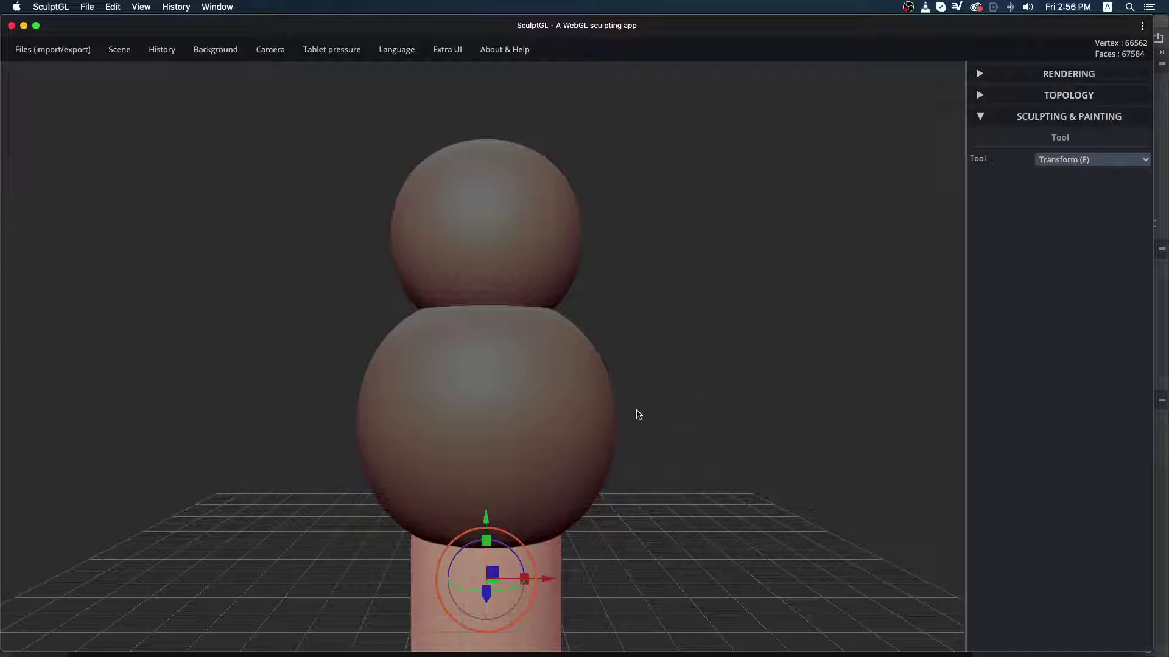
Step: Scale the cylinder down uniformly and place it under the left side of the body sphere as a leg
drag(580, 497, 583, 377)
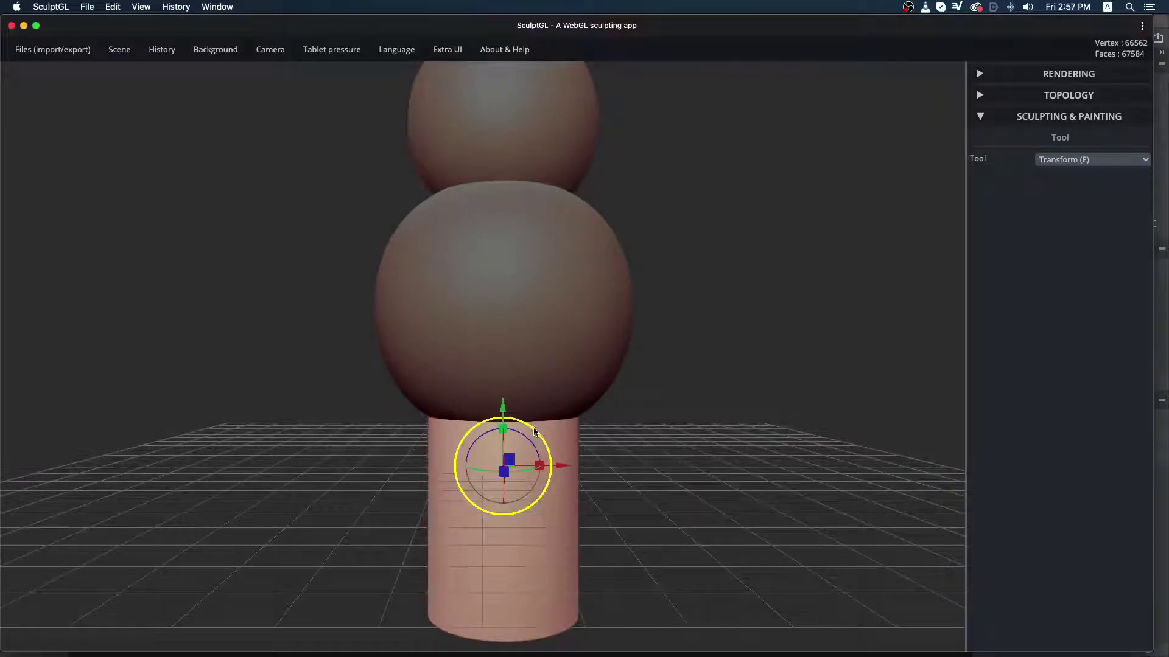
drag(535, 431, 504, 426)
mouse_move(718, 344)
mouse_down()
mouse_move(860, 347)
mouse_move(368, 363)
mouse_move(704, 359)
mouse_up()
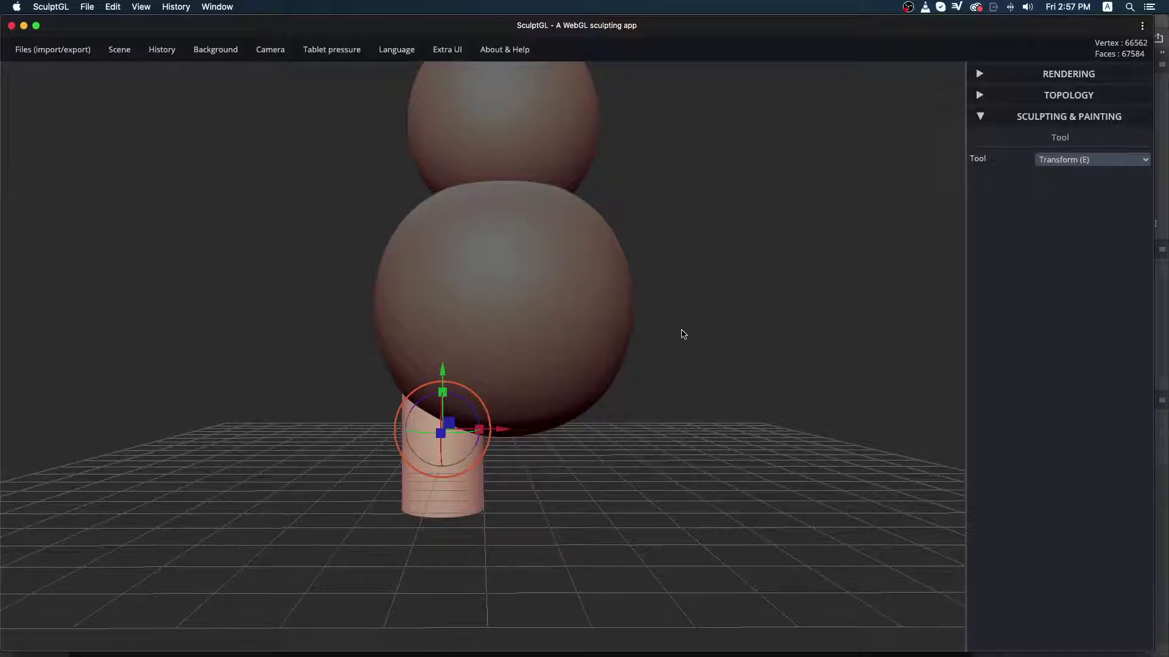
Step: Copy the leg cylinder and move the copy sideways to the right side of the body sphere
scroll(683, 334, up, 3)
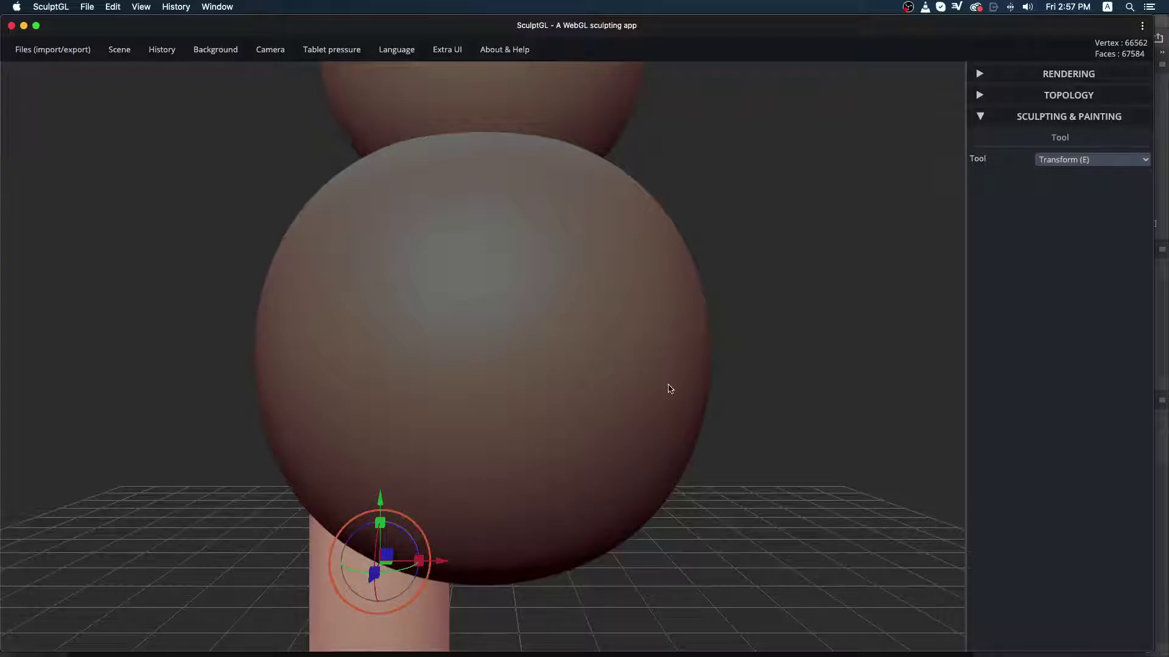
mouse_move(130, 49)
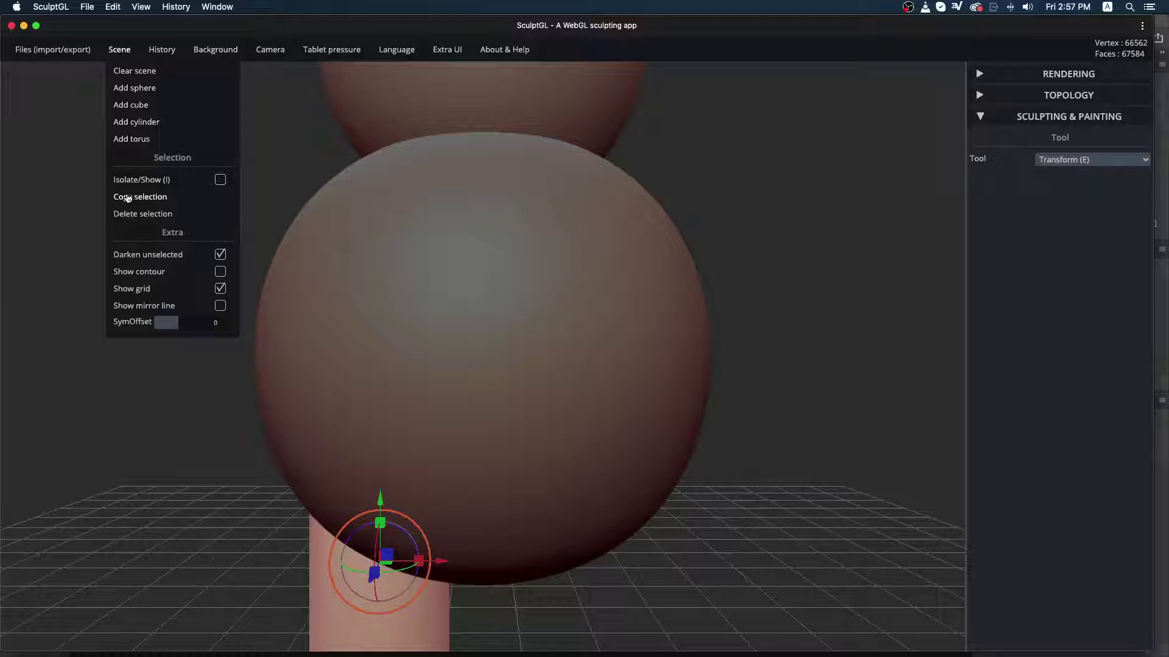
click(124, 200)
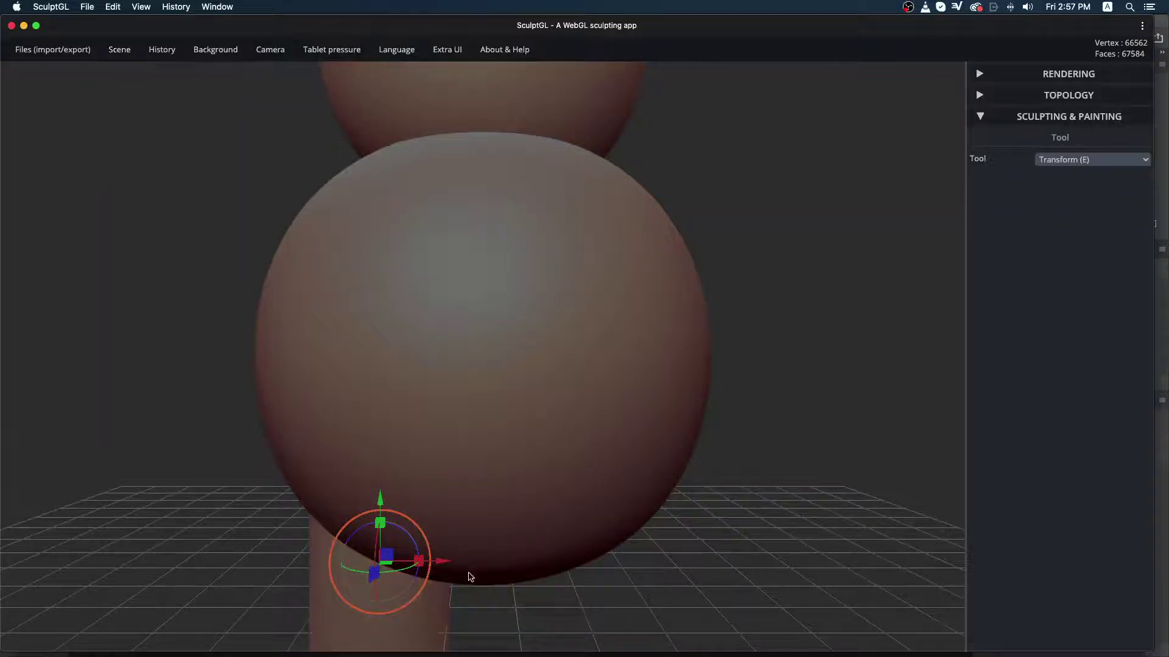
drag(445, 563, 678, 534)
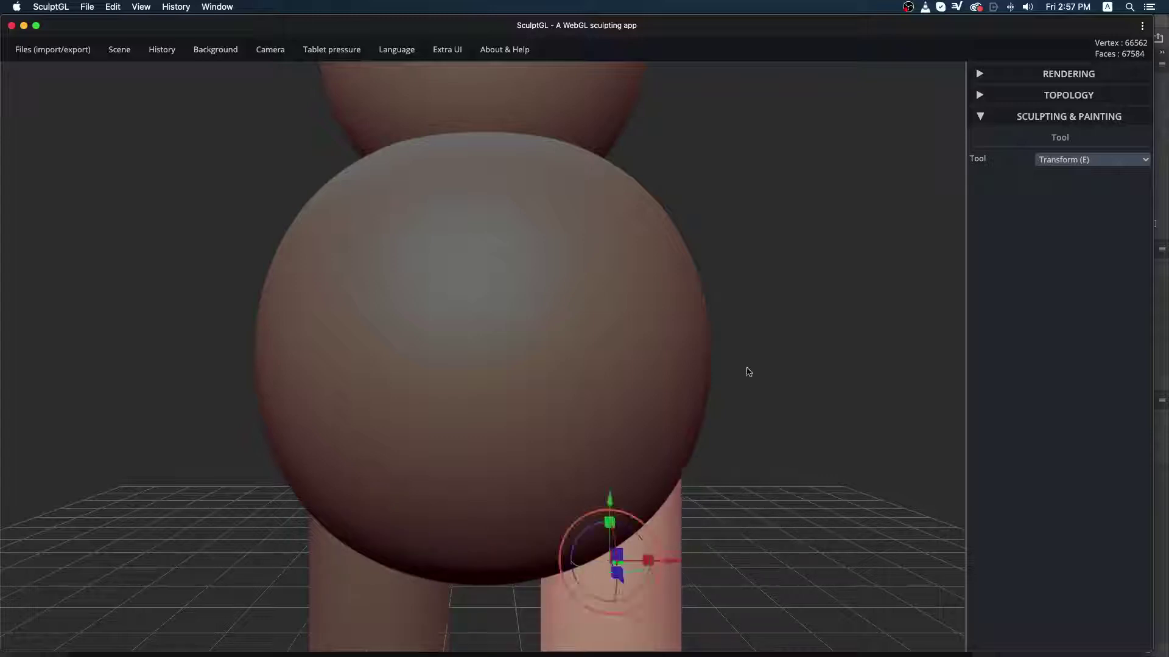
Step: Nudge the right leg inward along the horizontal axis so both legs are evenly spaced under the body sphere
ctrl+right_drag(747, 372, 299, 430)
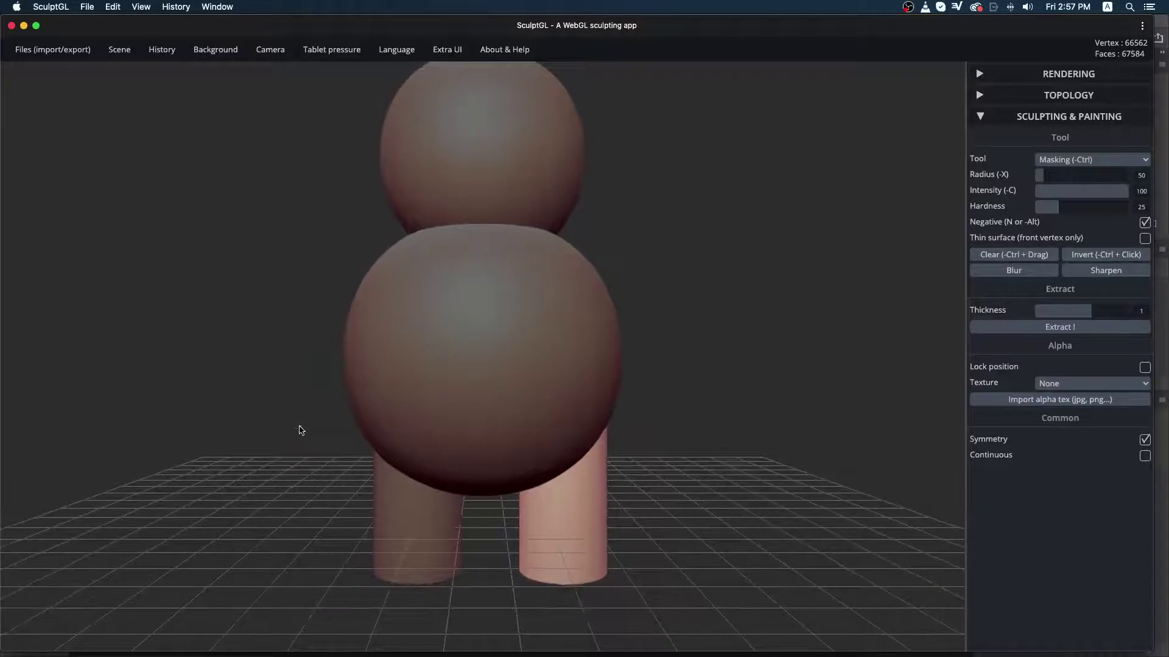
key(e)
drag(622, 489, 603, 490)
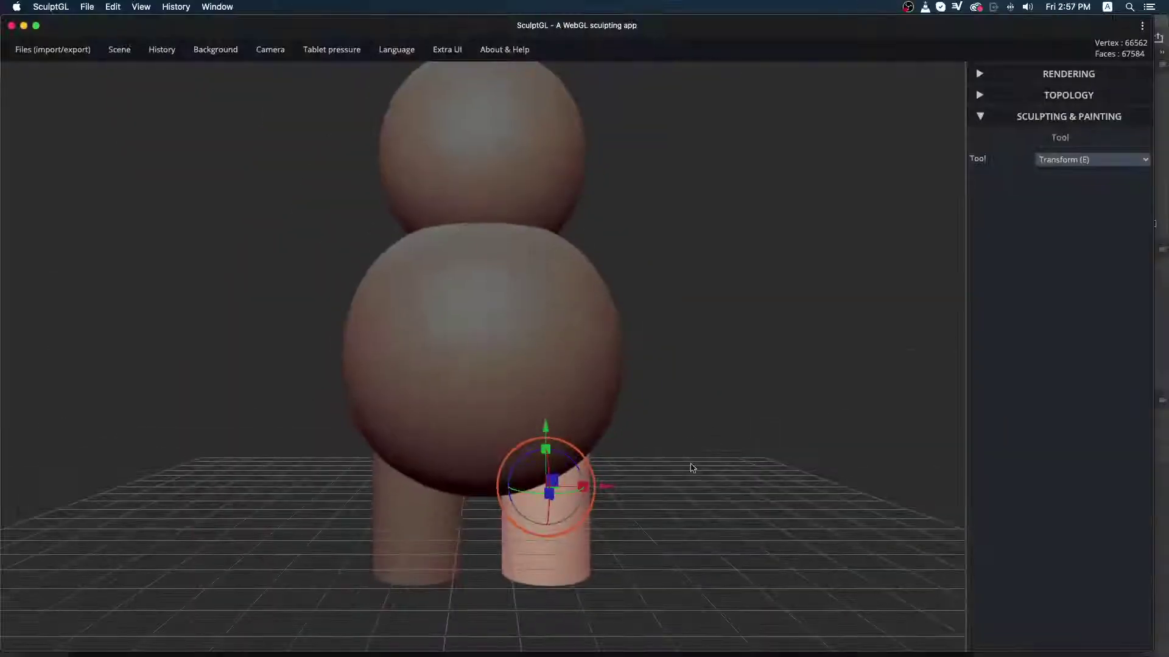
drag(870, 354, 878, 358)
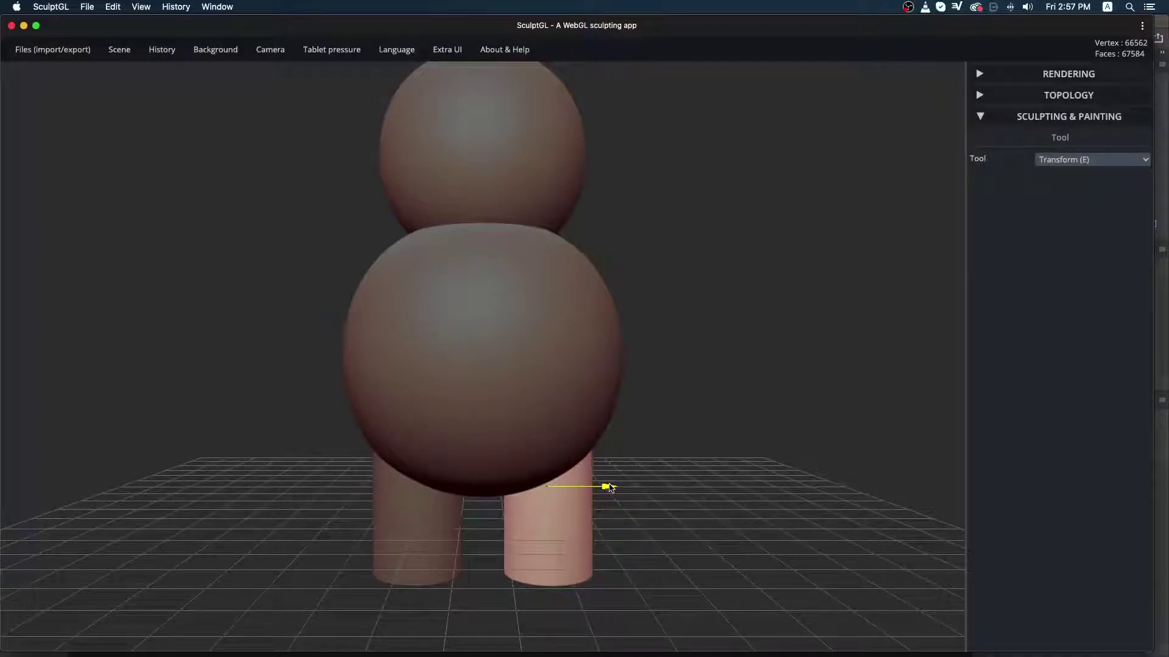
drag(609, 487, 606, 487)
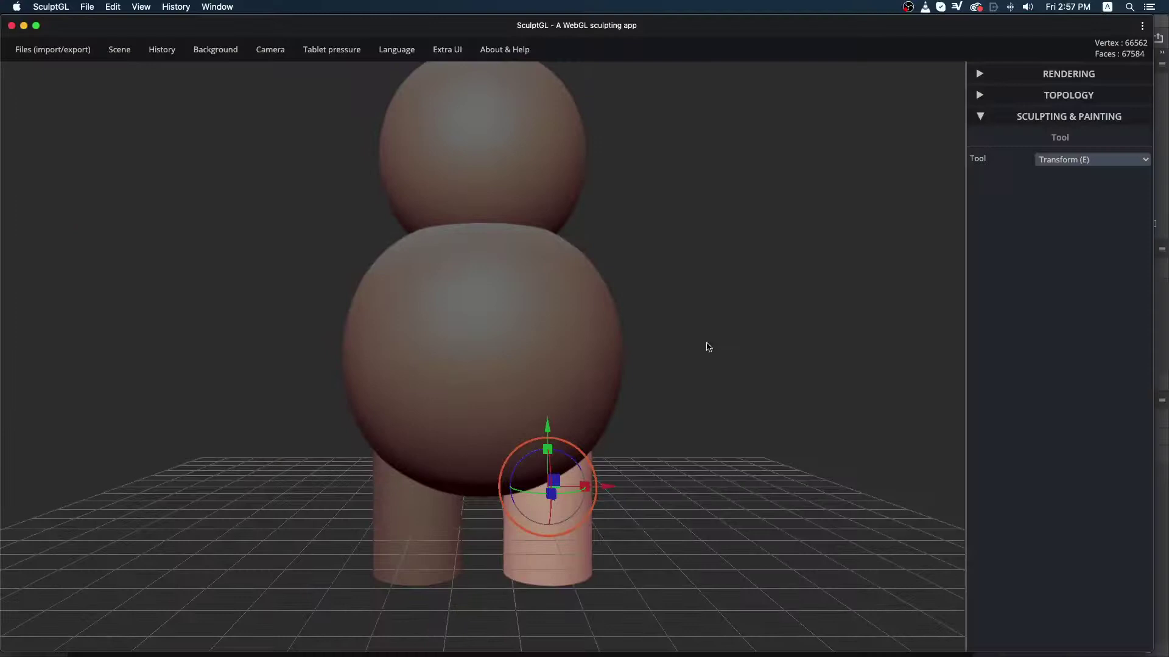
scroll(724, 341, up, 5)
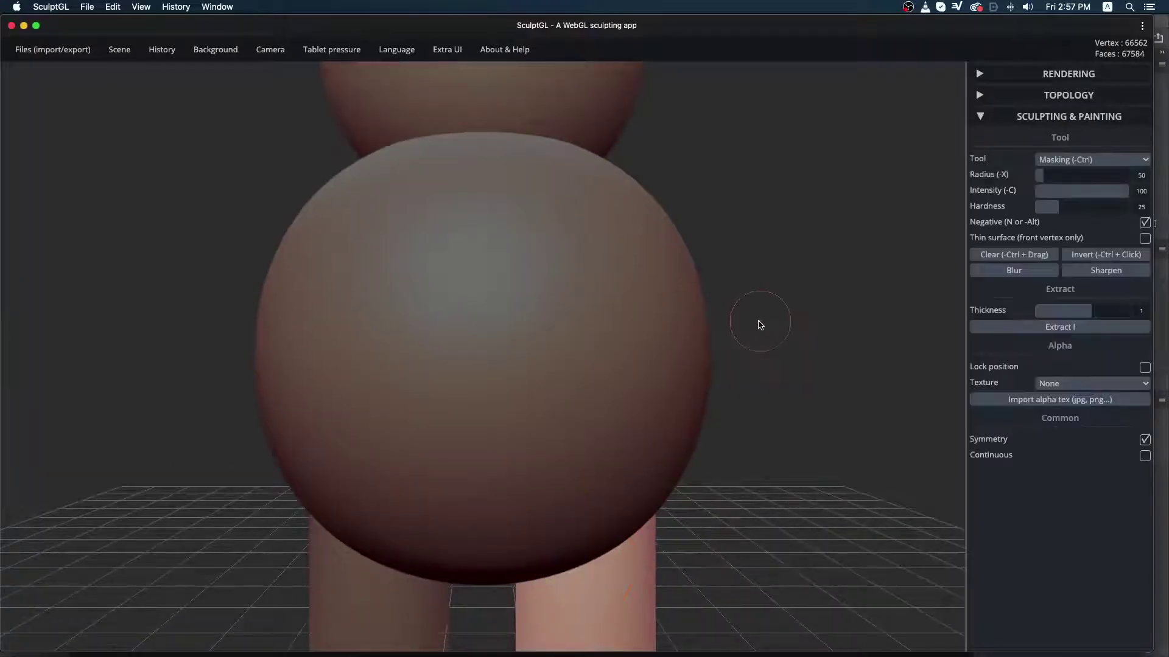
ctrl+right_drag(759, 323, 207, 411)
mouse_move(784, 379)
mouse_down()
mouse_move(410, 399)
mouse_move(781, 381)
mouse_move(527, 378)
mouse_move(769, 392)
mouse_up()
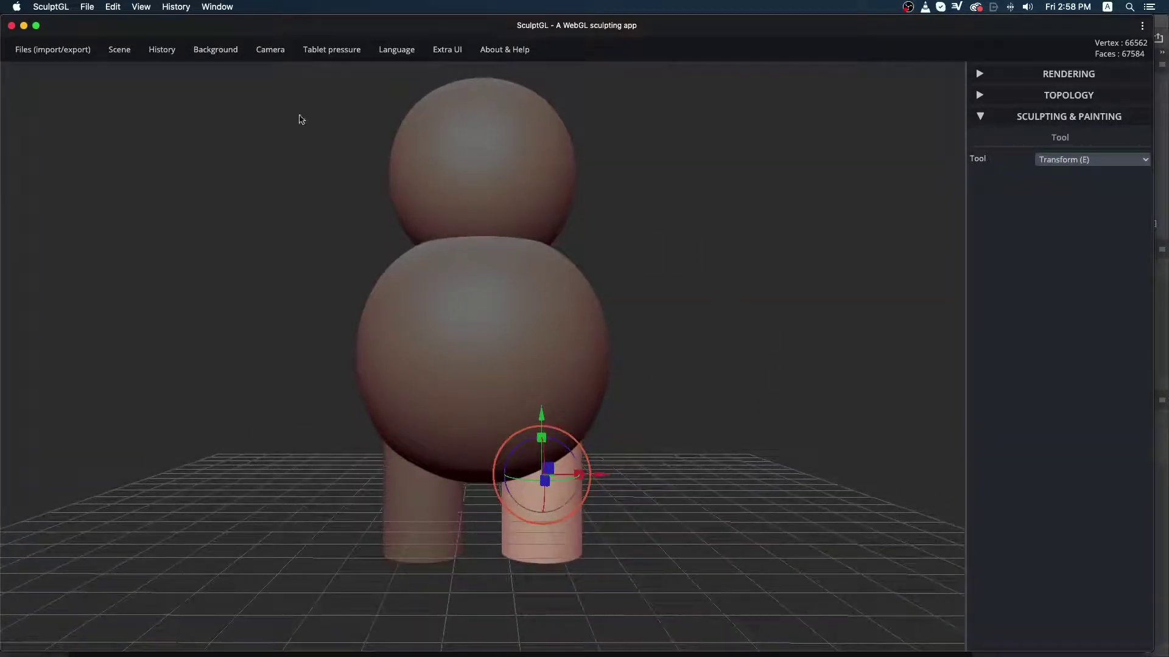
Step: Select the legs one at a time and both together, ending with only the body sphere selected for transforming
mouse_move(119, 49)
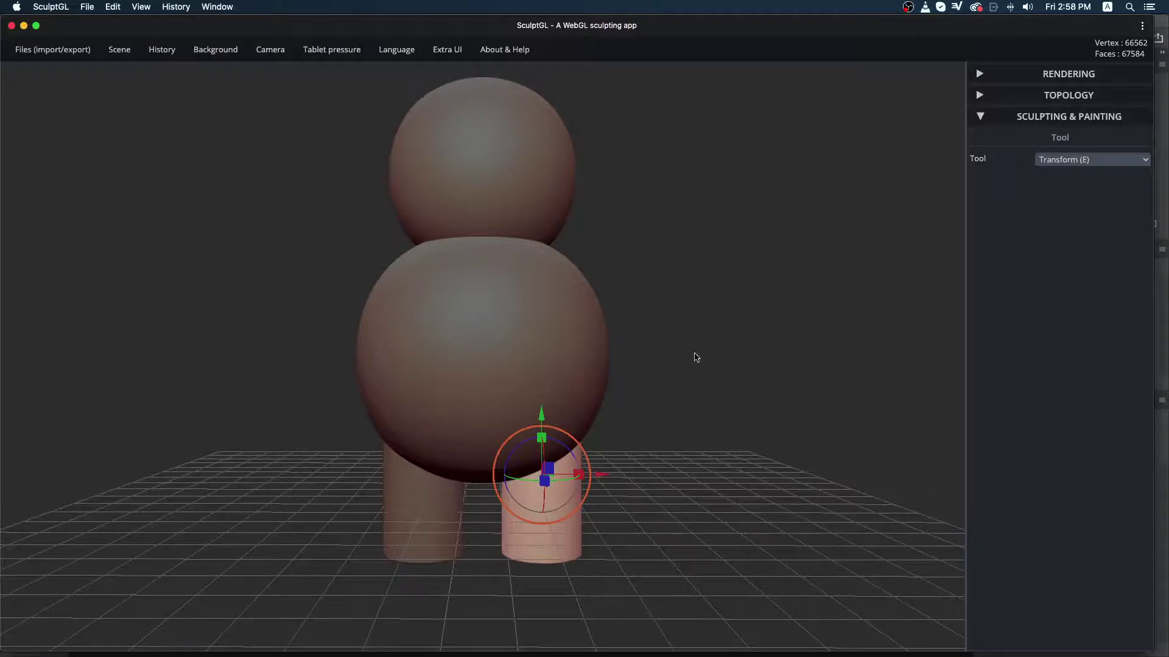
drag(696, 357, 708, 382)
key(shift)
shift+click(416, 496)
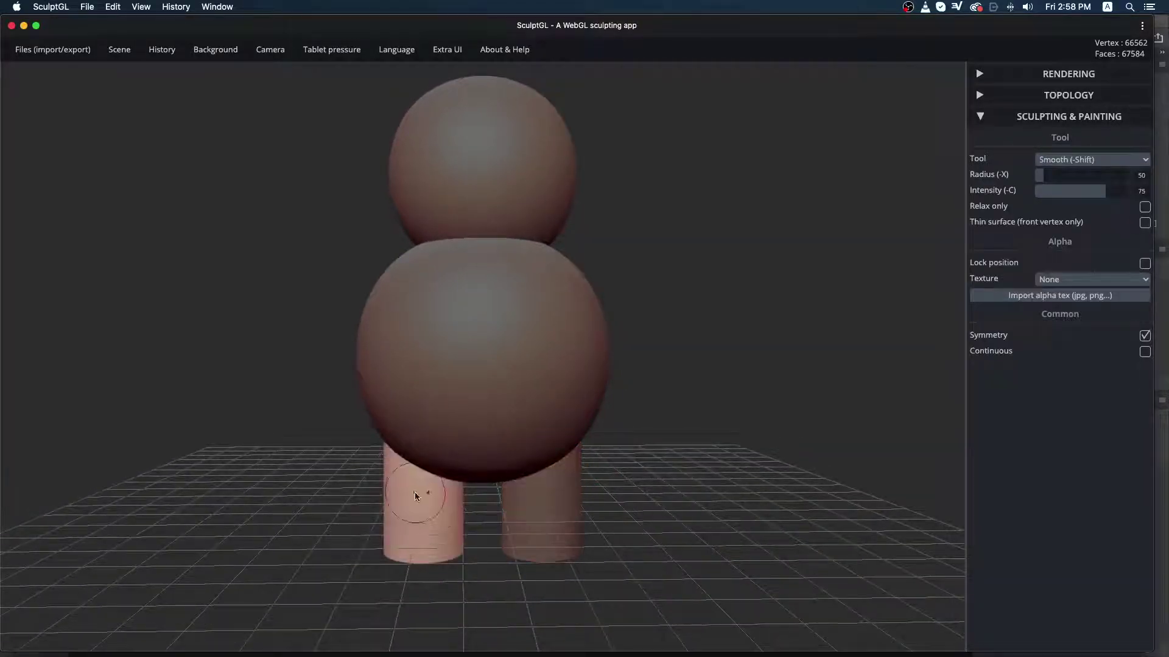
key(ctrl)
key(e)
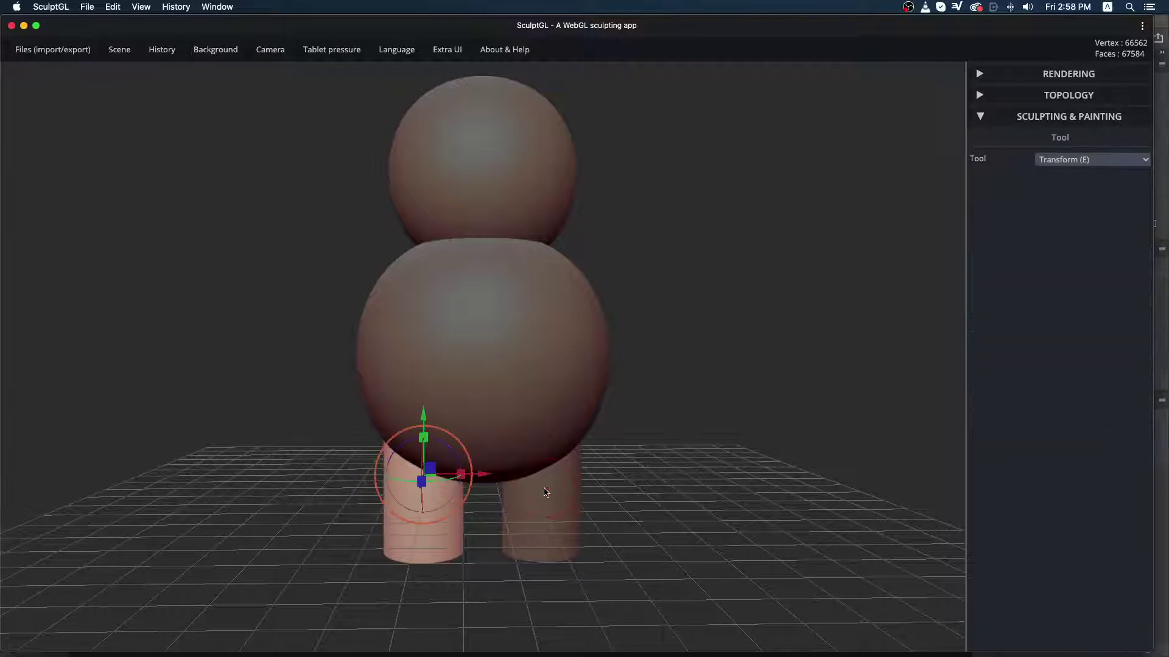
key(ctrl)
click(538, 484)
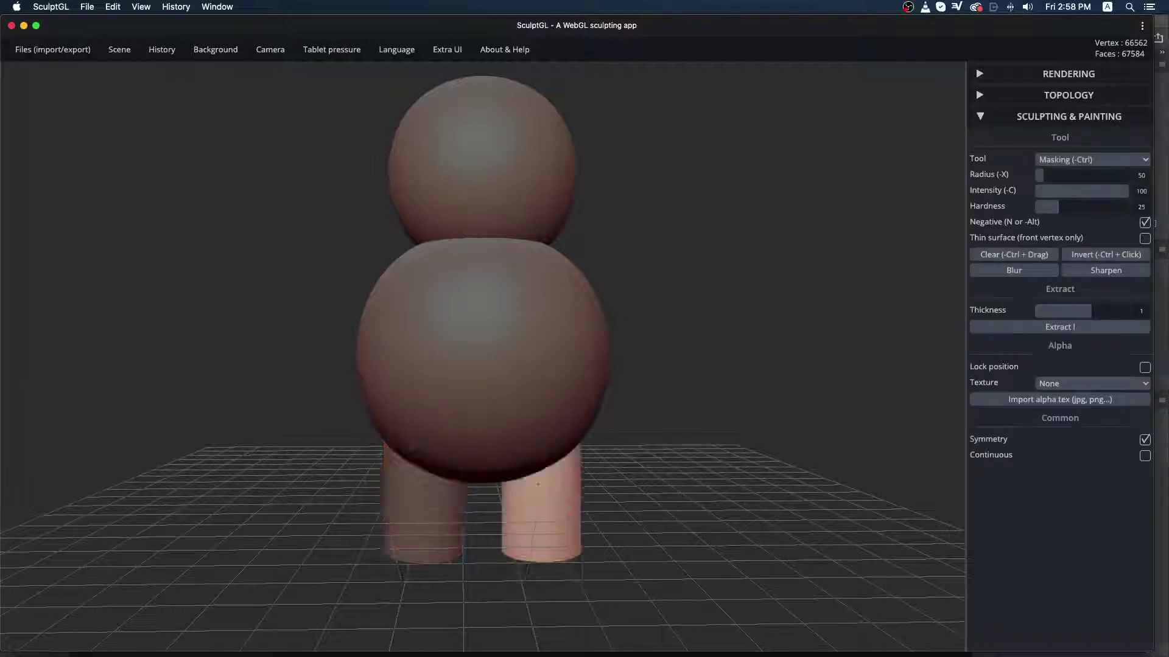
click(413, 502)
click(511, 498)
key(shift)
shift+click(433, 498)
key(shift)
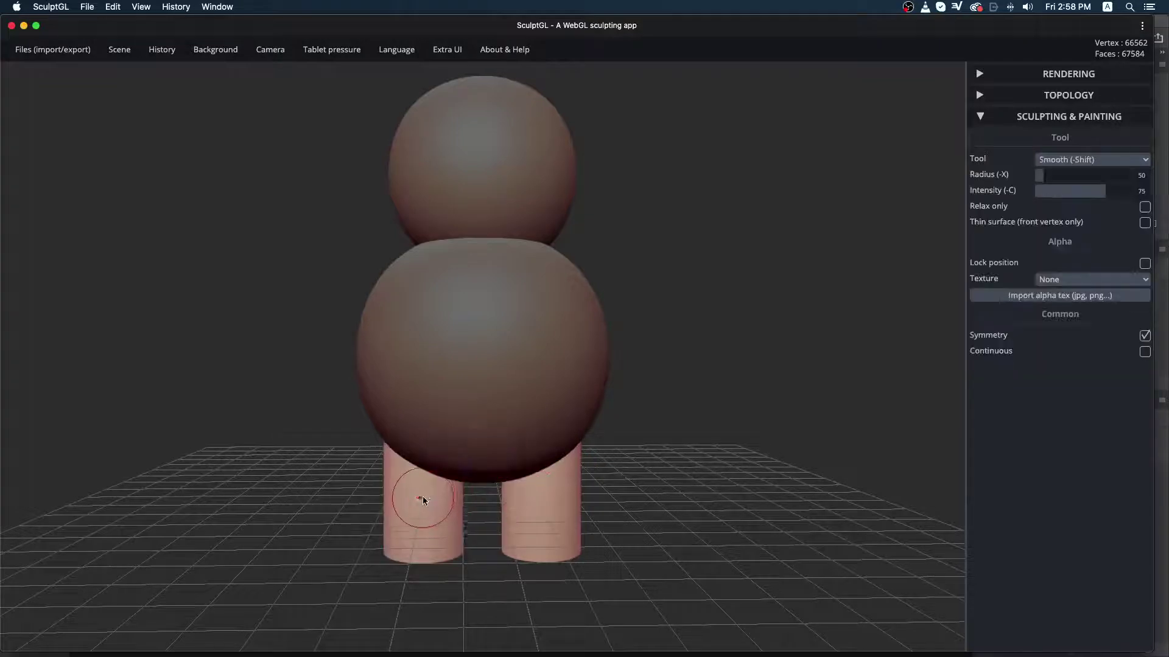
key(e)
click(559, 411)
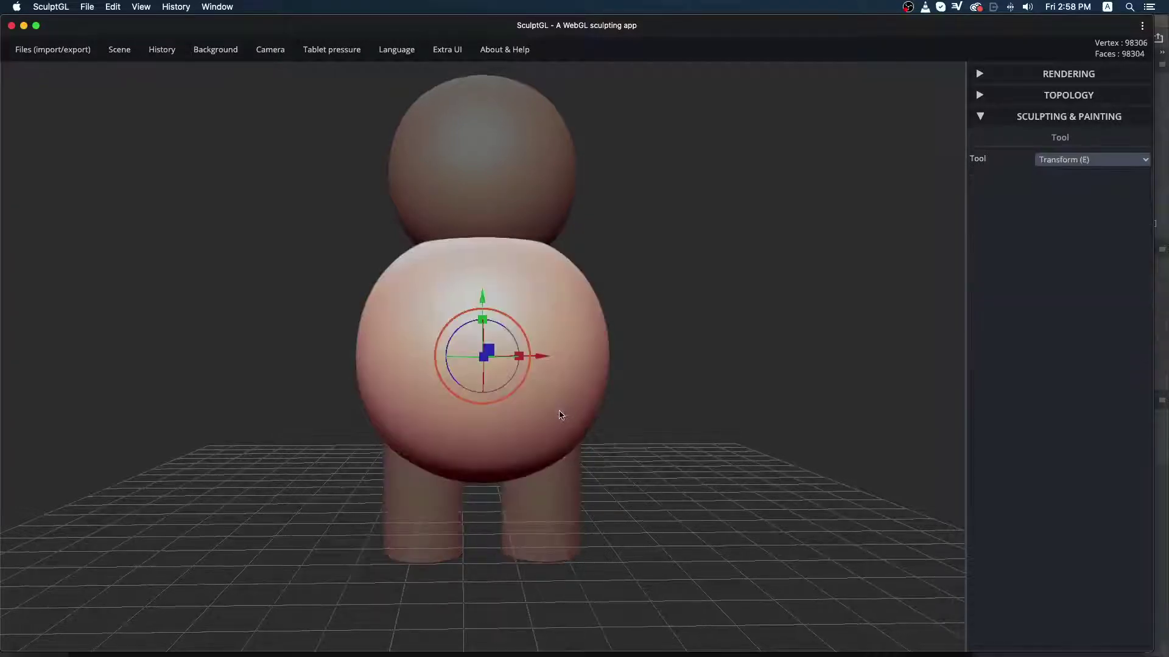
Step: Select both leg cylinders and the body sphere together, leaving the head out of the selection
key(shift)
key(e)
key(shift)
key(e)
click(425, 504)
key(shift)
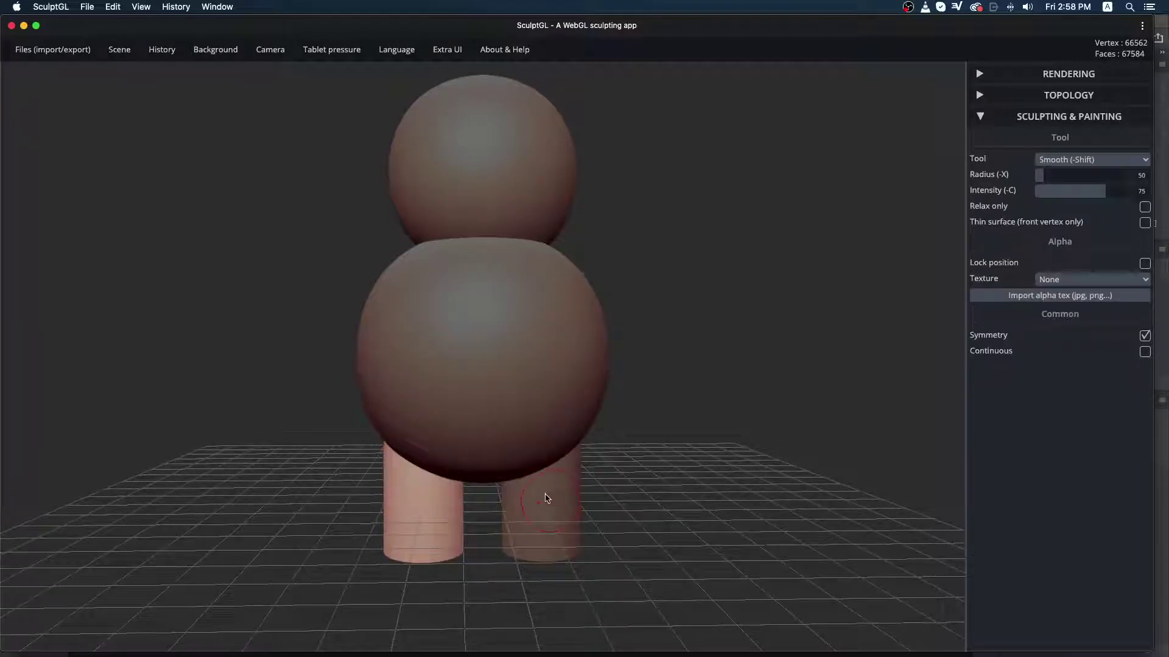
click(547, 499)
key(e)
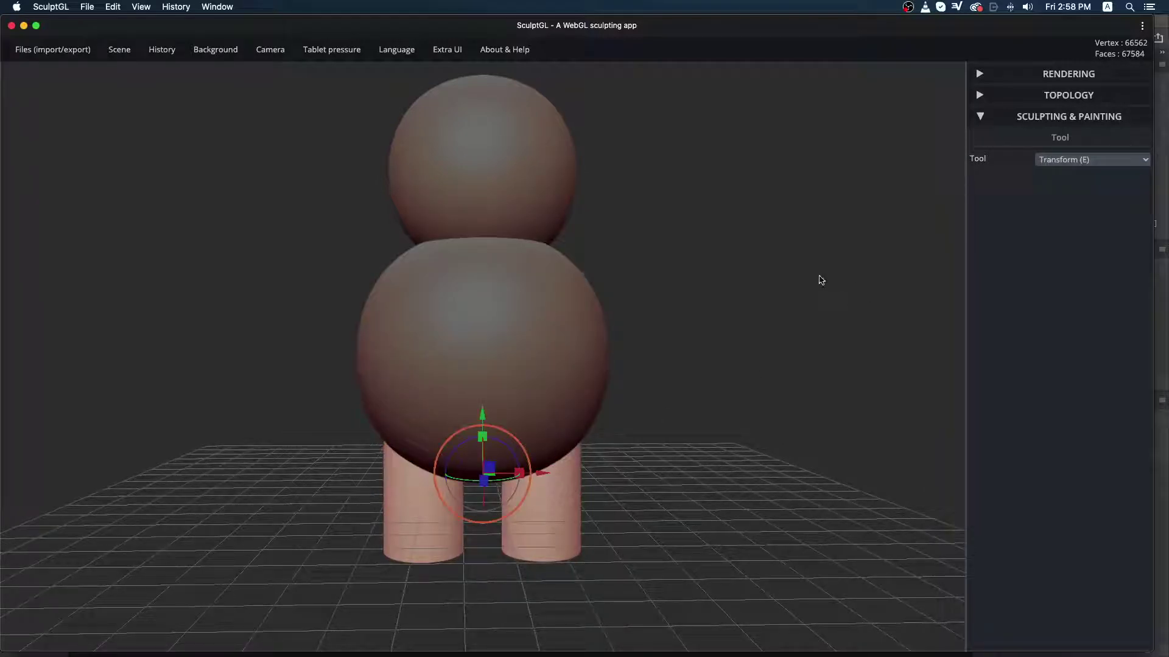
key(shift)
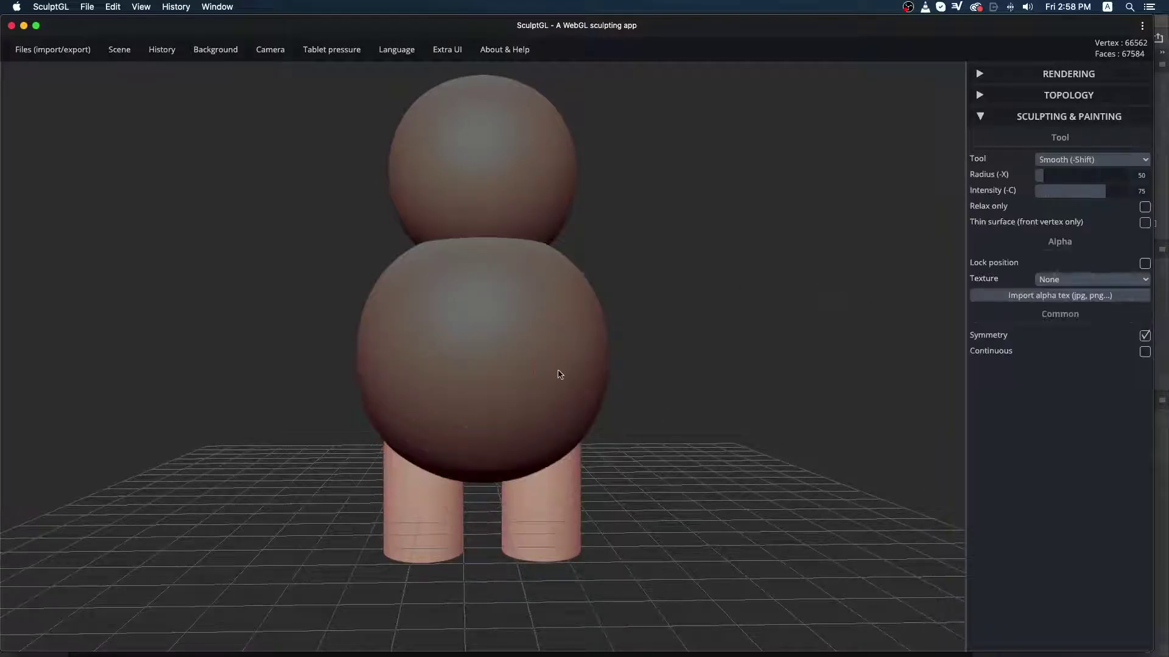
click(523, 371)
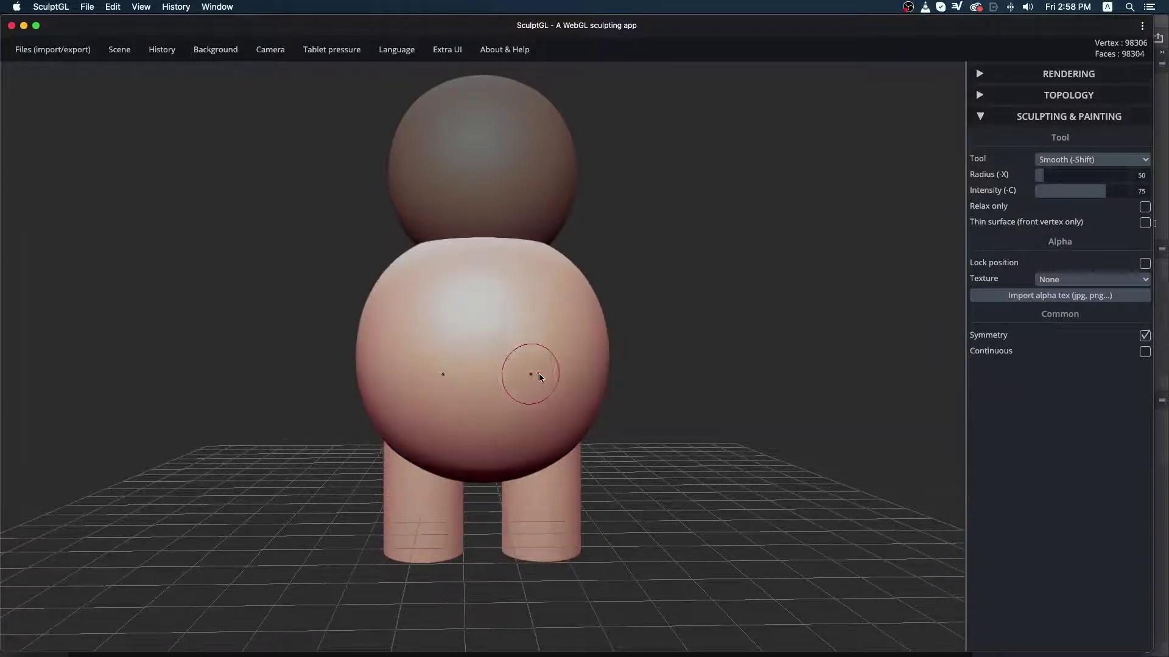
Step: Merge the selected legs and body with a manifold-triangle voxel remesh at resolution 150 with relaxed topology
key(e)
mouse_move(756, 385)
mouse_down()
mouse_move(365, 345)
mouse_move(469, 384)
mouse_move(749, 373)
mouse_move(594, 423)
mouse_move(712, 382)
mouse_move(755, 393)
mouse_up()
key(f)
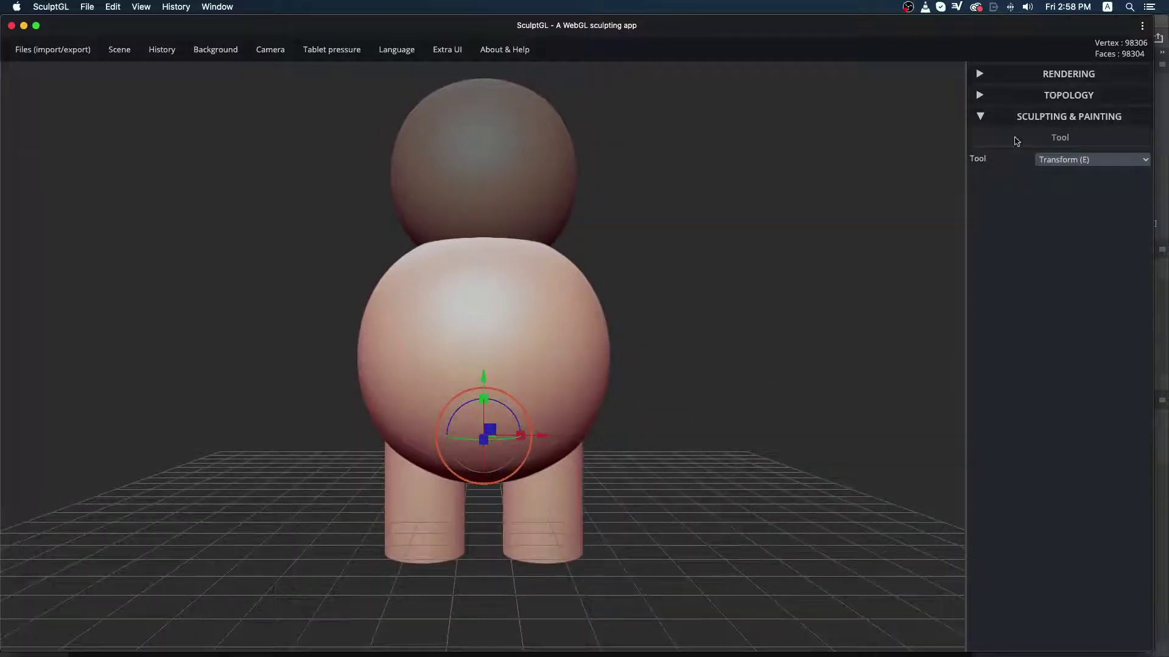
click(981, 98)
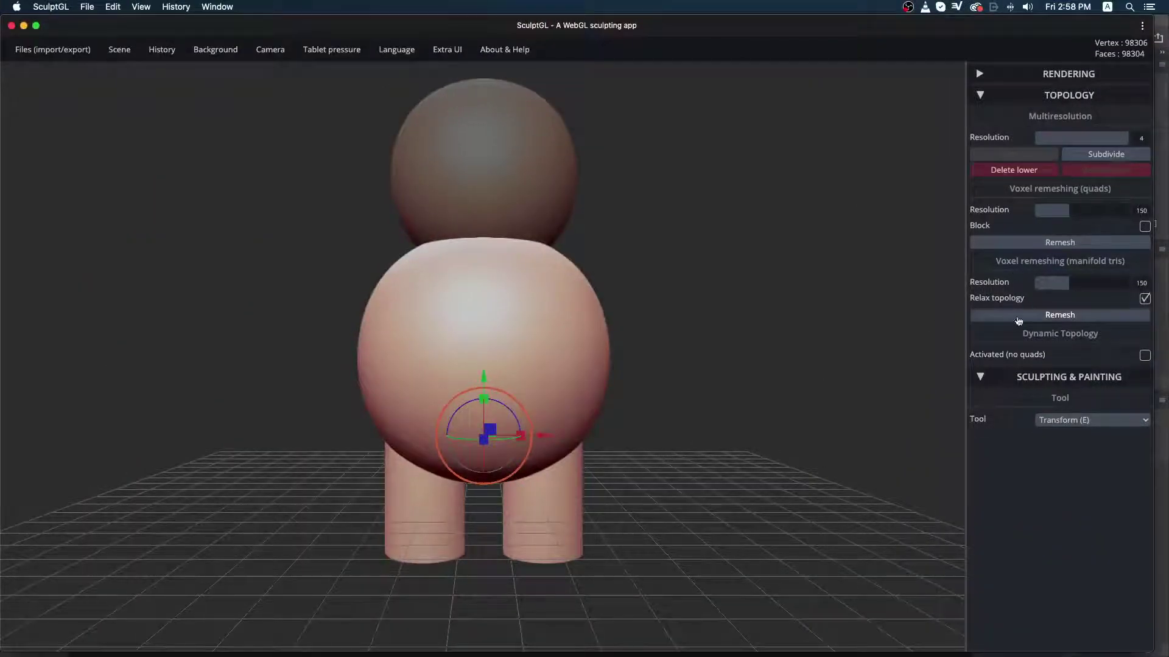
click(1018, 315)
Step: Smooth the seam where the right leg meets the underside of the merged body and inspect it from several angles
drag(686, 421, 611, 386)
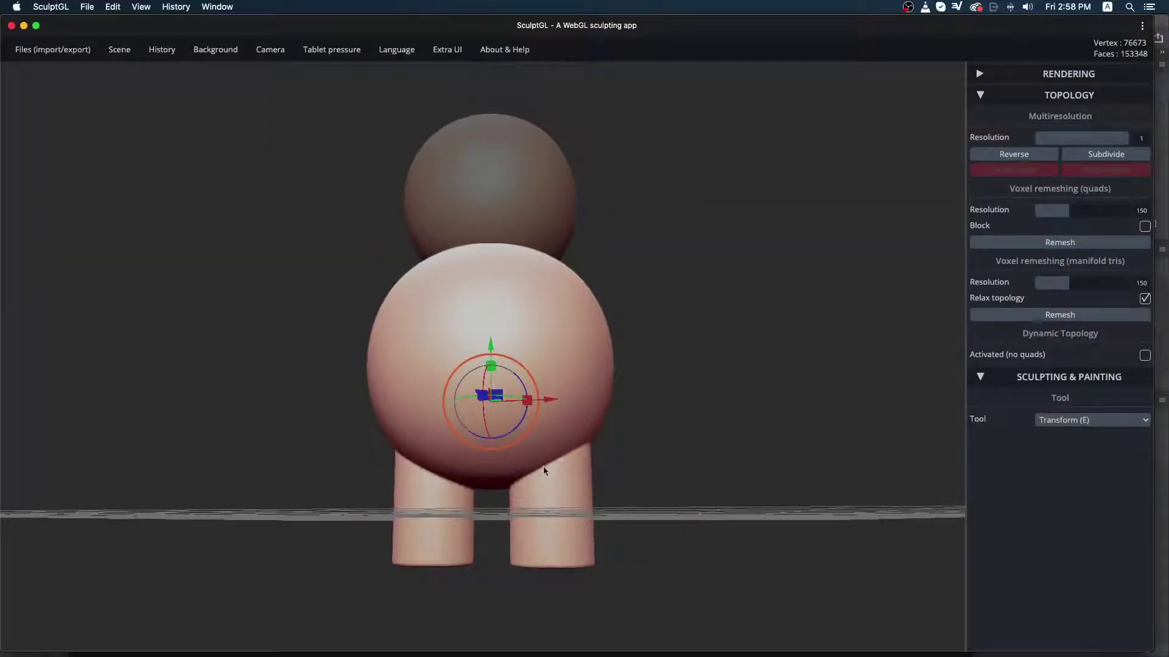
key(shift)
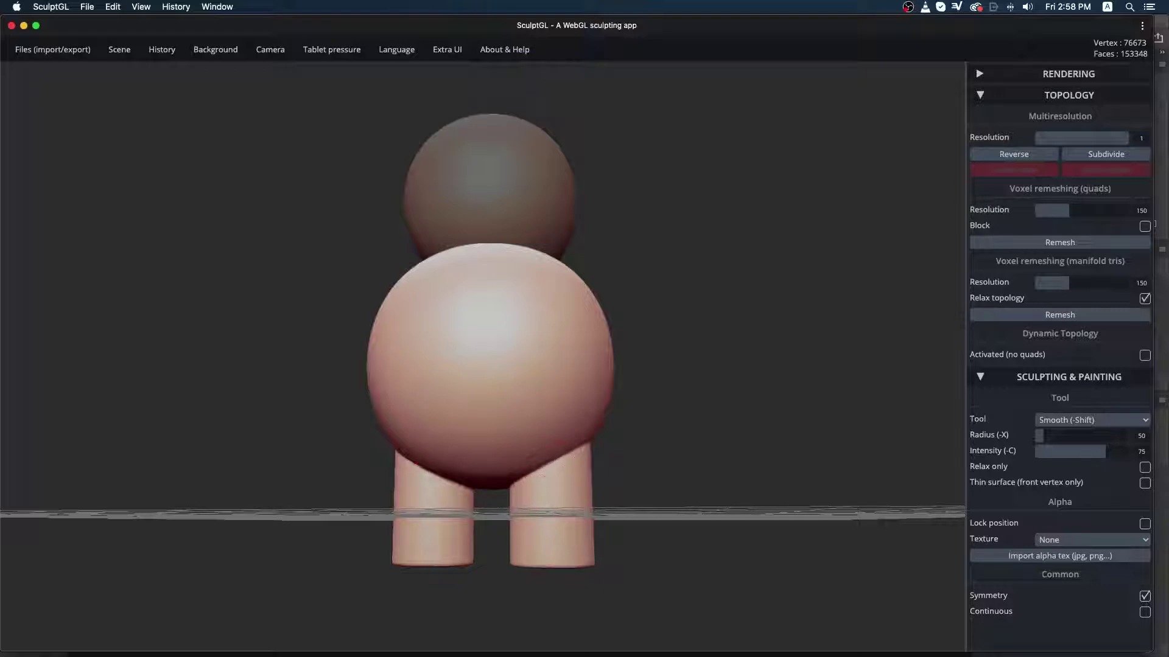
shift+drag(561, 442, 518, 478)
mouse_move(705, 420)
mouse_down()
mouse_move(503, 465)
mouse_move(535, 467)
mouse_up()
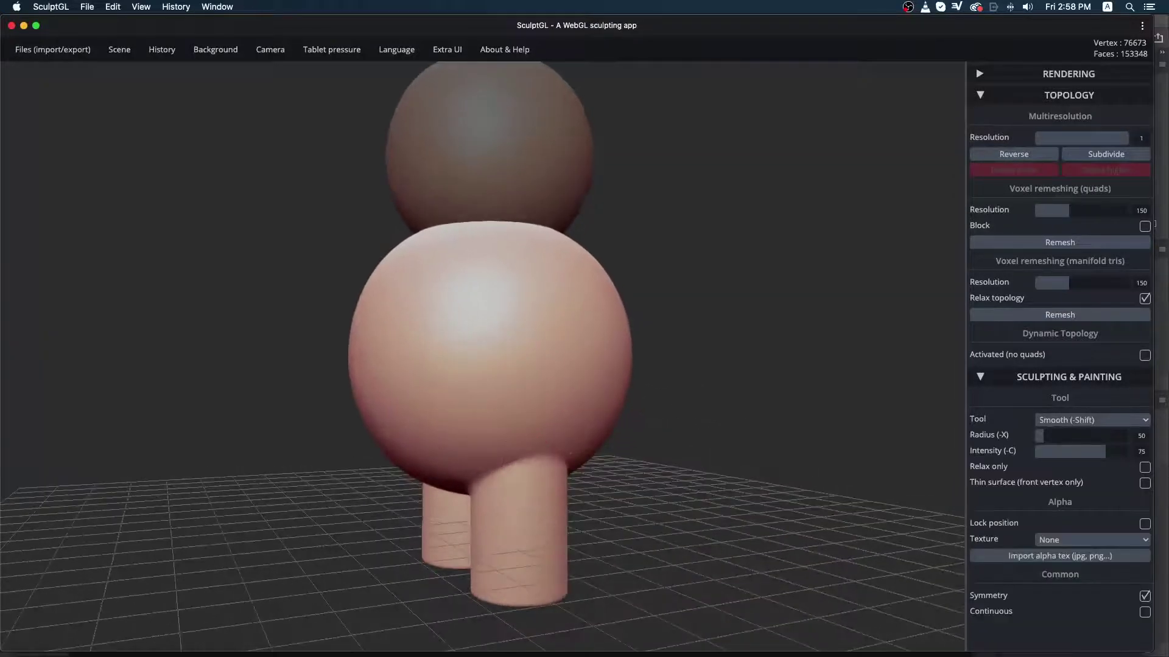
mouse_move(767, 464)
mouse_down()
mouse_move(707, 442)
mouse_move(491, 426)
mouse_move(509, 410)
mouse_move(468, 389)
mouse_up()
key(shift)
key(shift)
drag(334, 462, 753, 337)
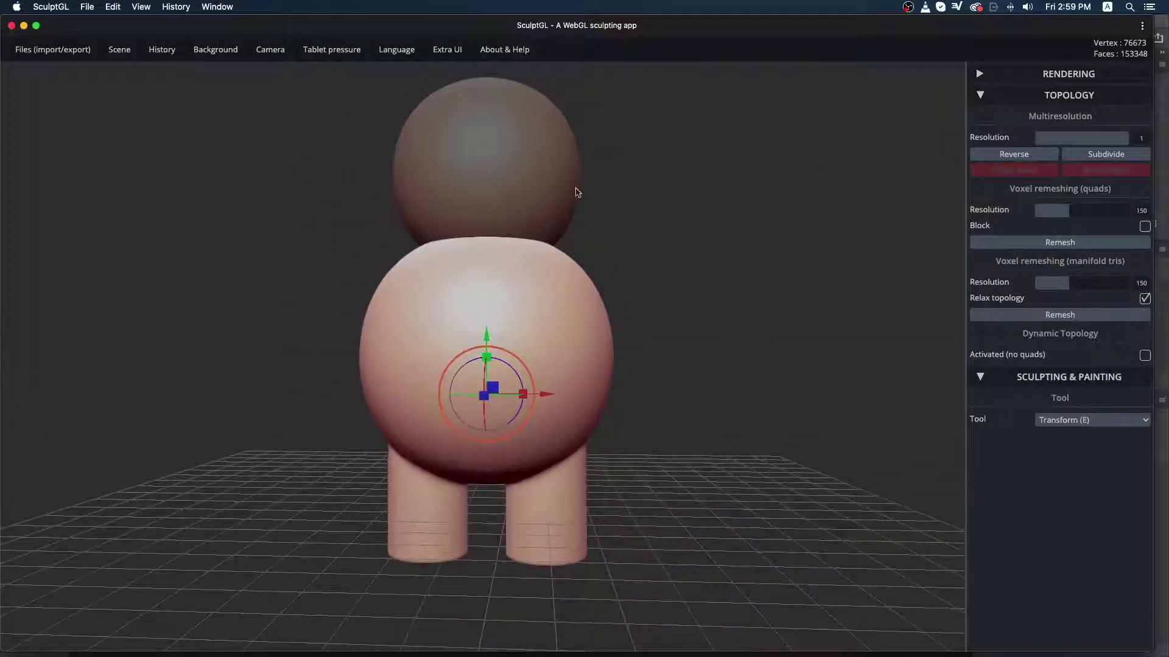
drag(691, 364, 698, 364)
scroll(698, 364, up, 5)
key(ctrl)
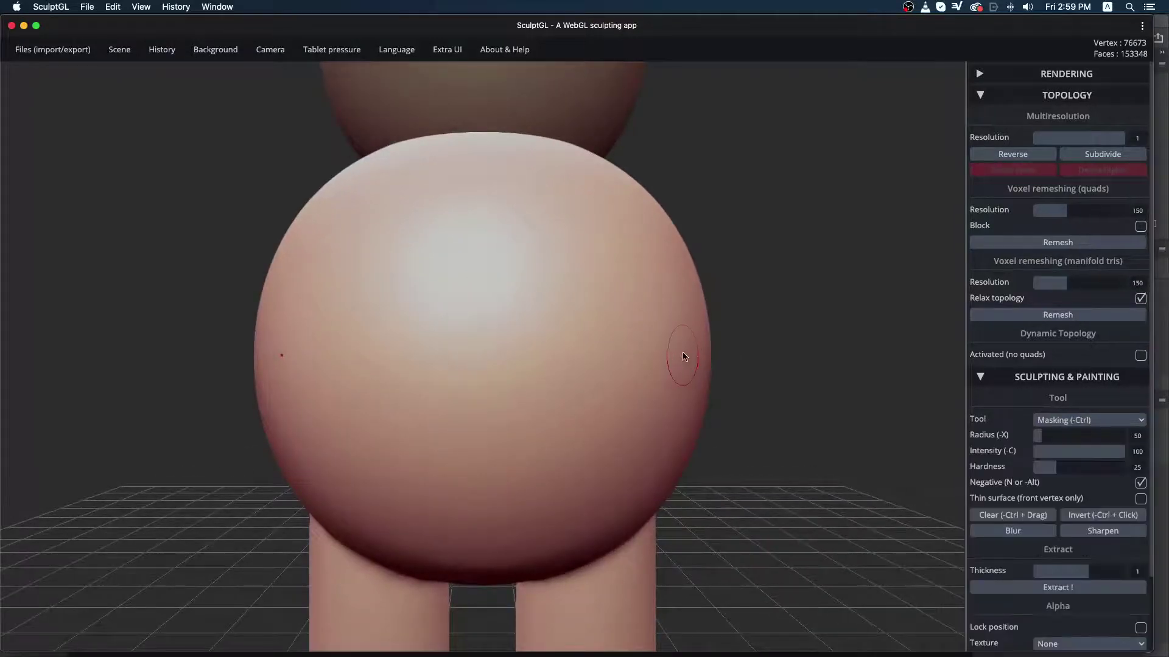
ctrl+scroll(683, 355, down, 2)
scroll(482, 390, down, 3)
key(e)
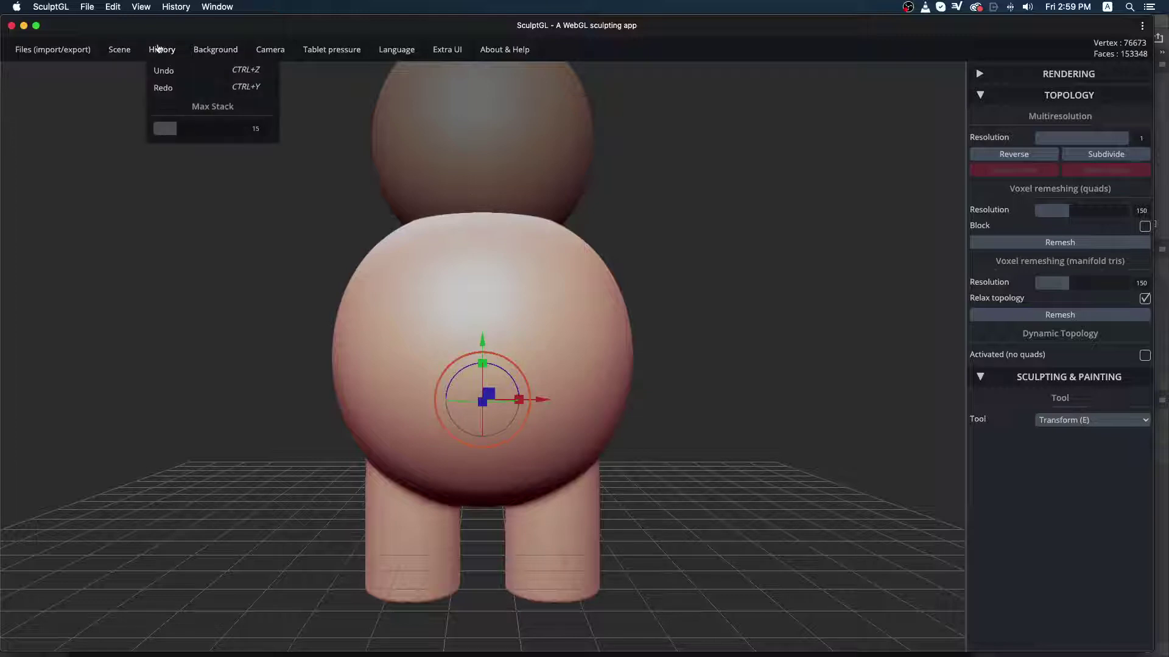
click(1061, 420)
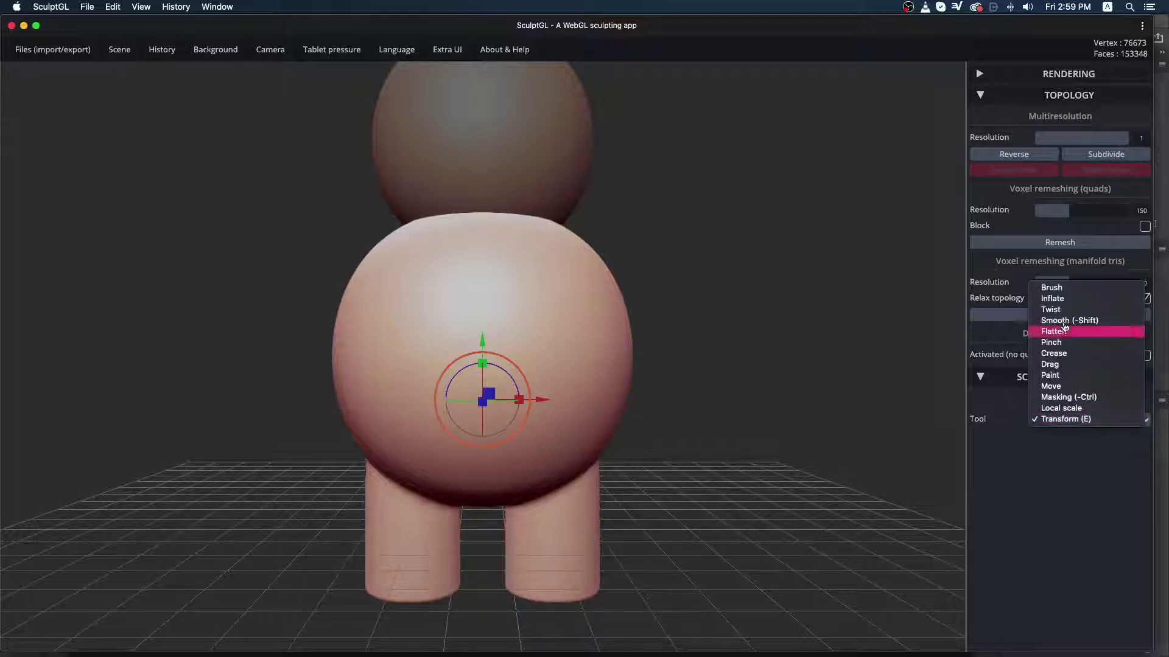
click(1052, 287)
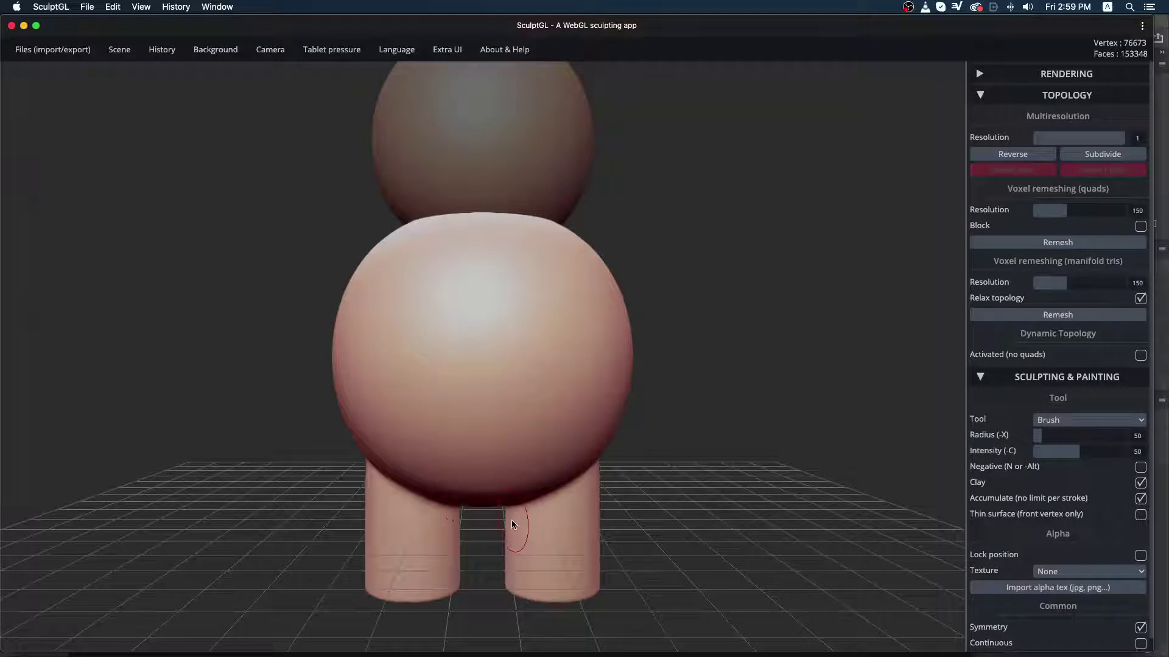
Step: Add a cylinder to the scene and rotate it to lie horizontally through the body for the arms
mouse_move(133, 57)
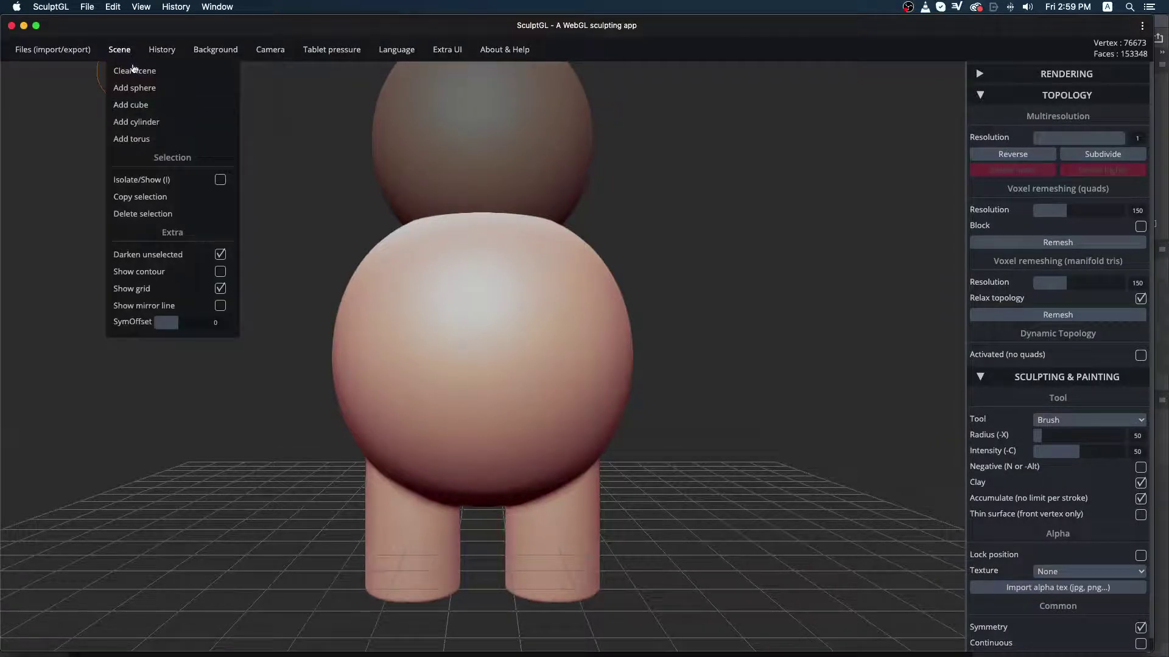
click(129, 122)
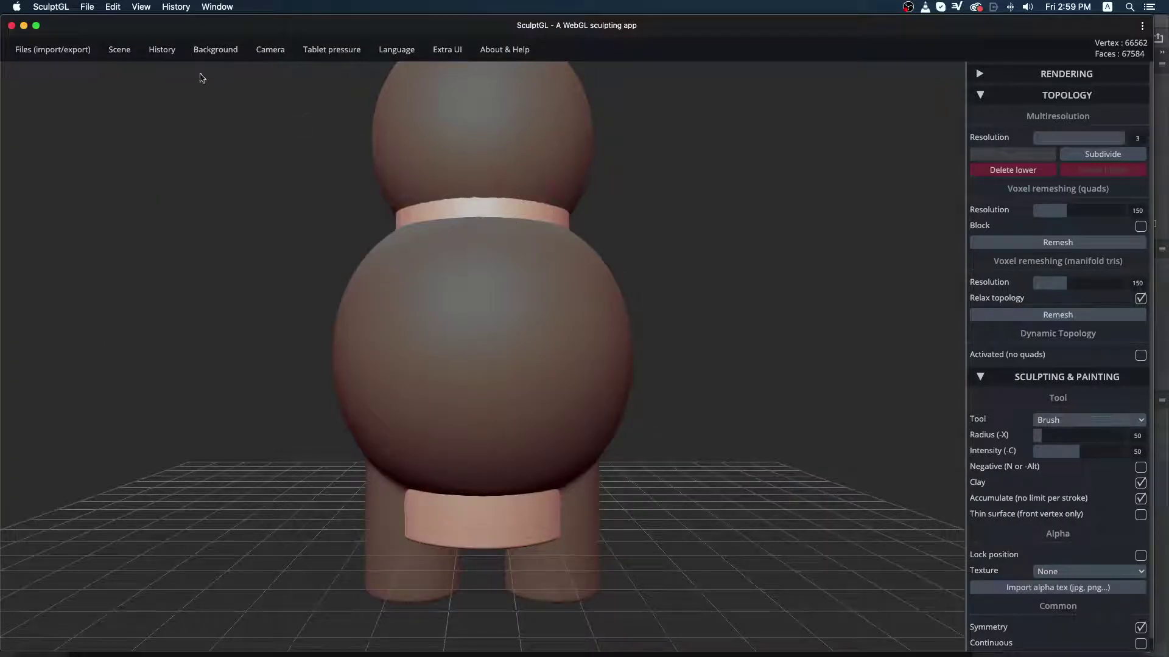
click(1081, 420)
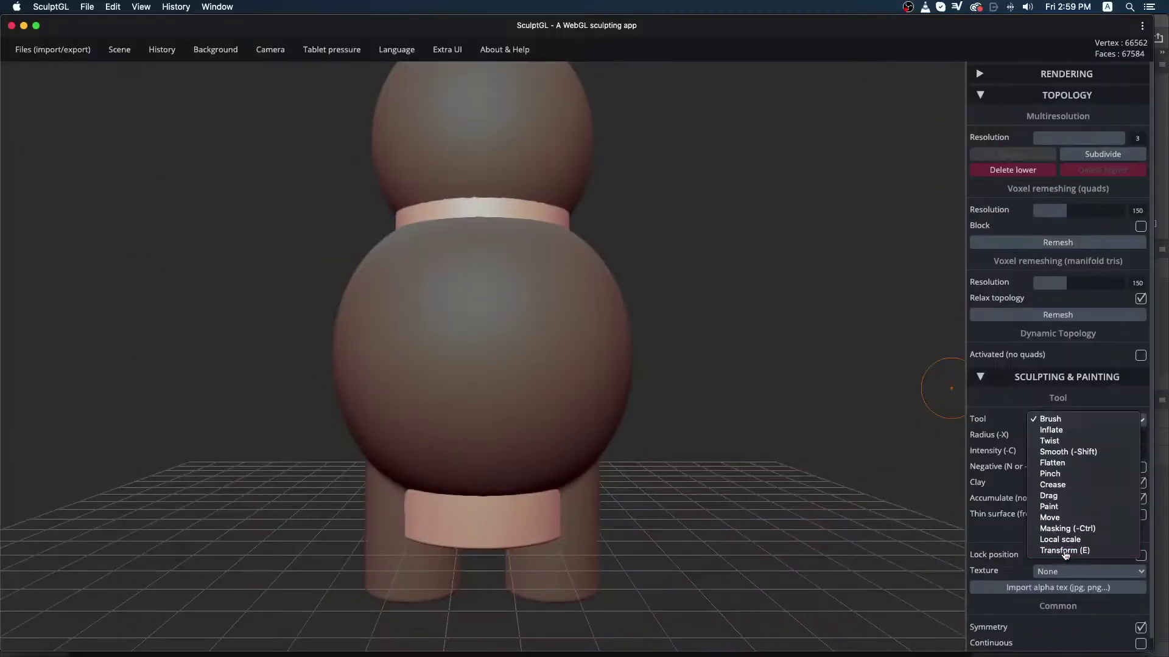
click(1065, 548)
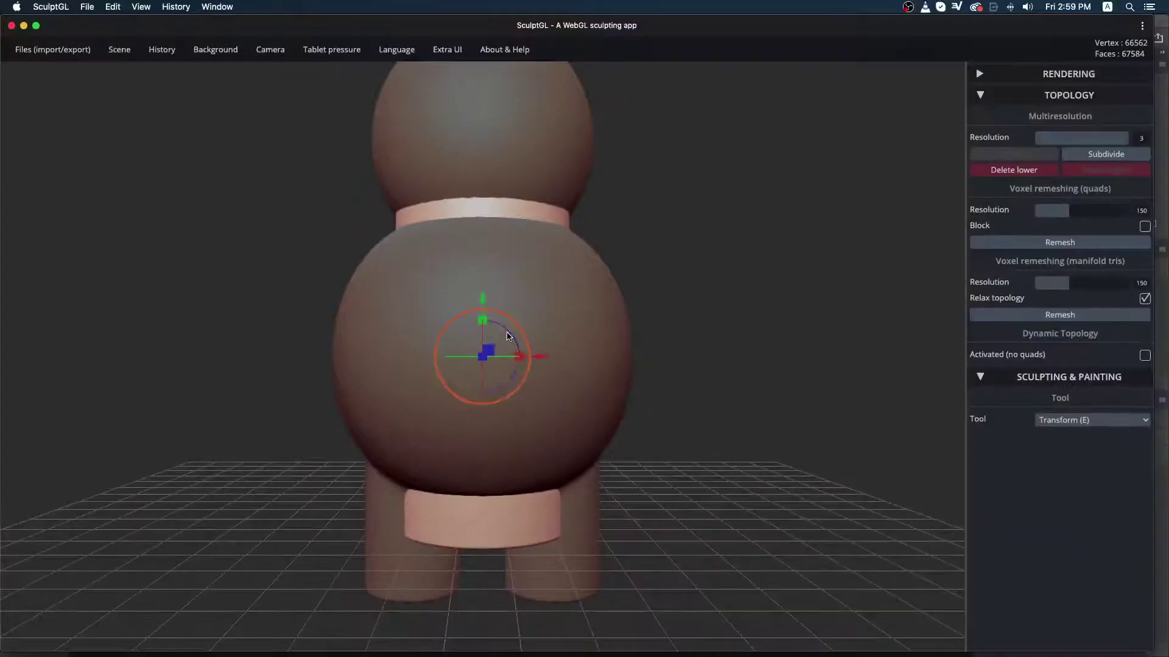
drag(511, 329, 570, 398)
drag(527, 356, 555, 482)
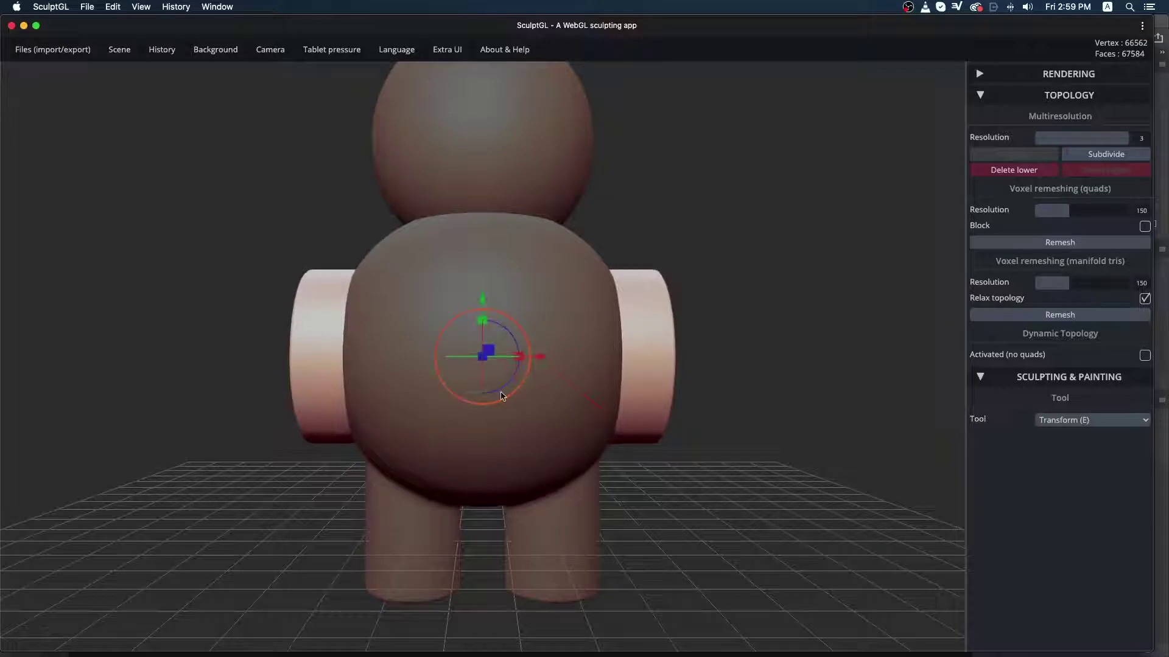
drag(509, 385, 517, 331)
click(480, 301)
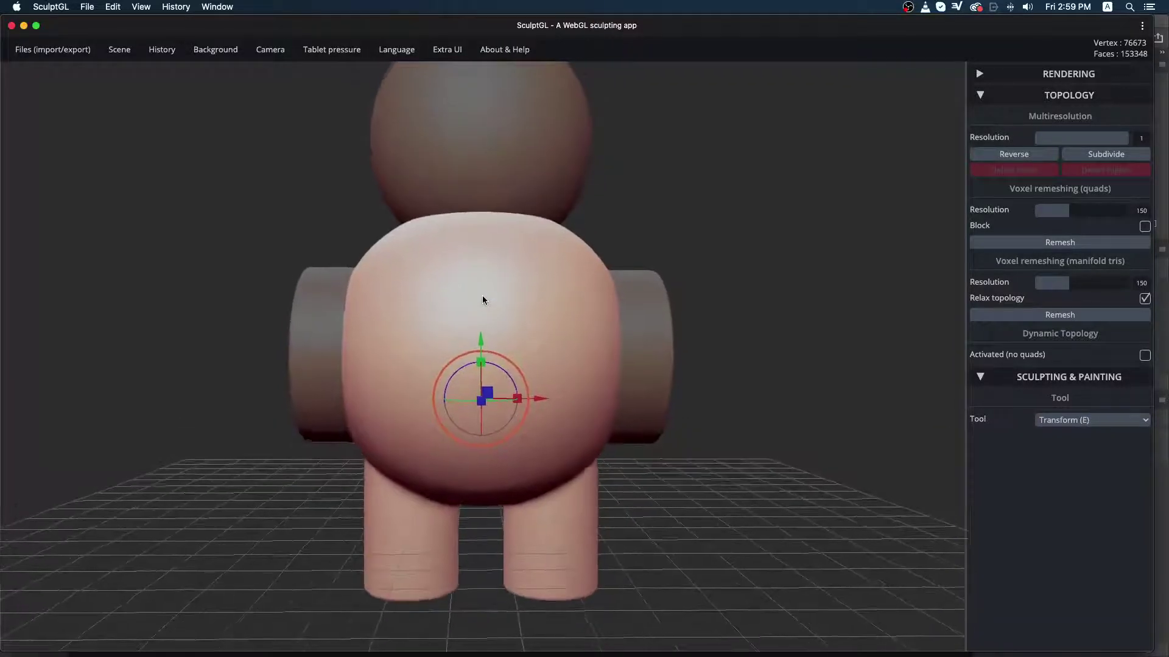
drag(481, 341, 480, 353)
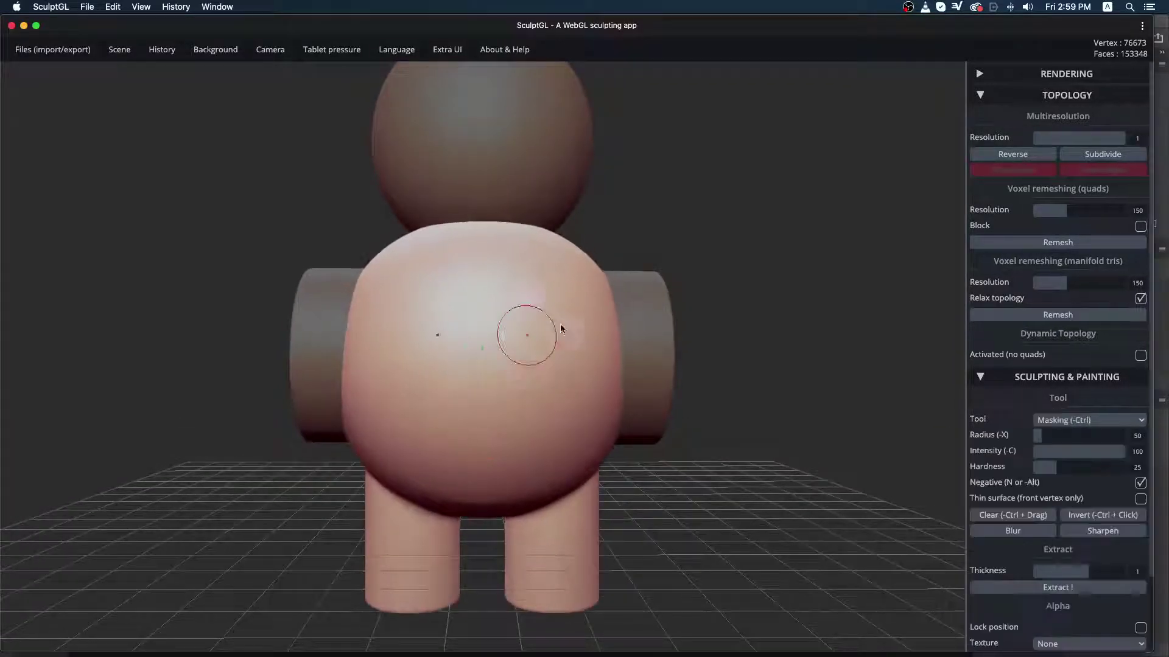
key(ctrl+z)
Step: Move the horizontal arm cylinder slightly down through the body and keep only that cylinder selected for transforming
click(654, 314)
drag(481, 313, 483, 324)
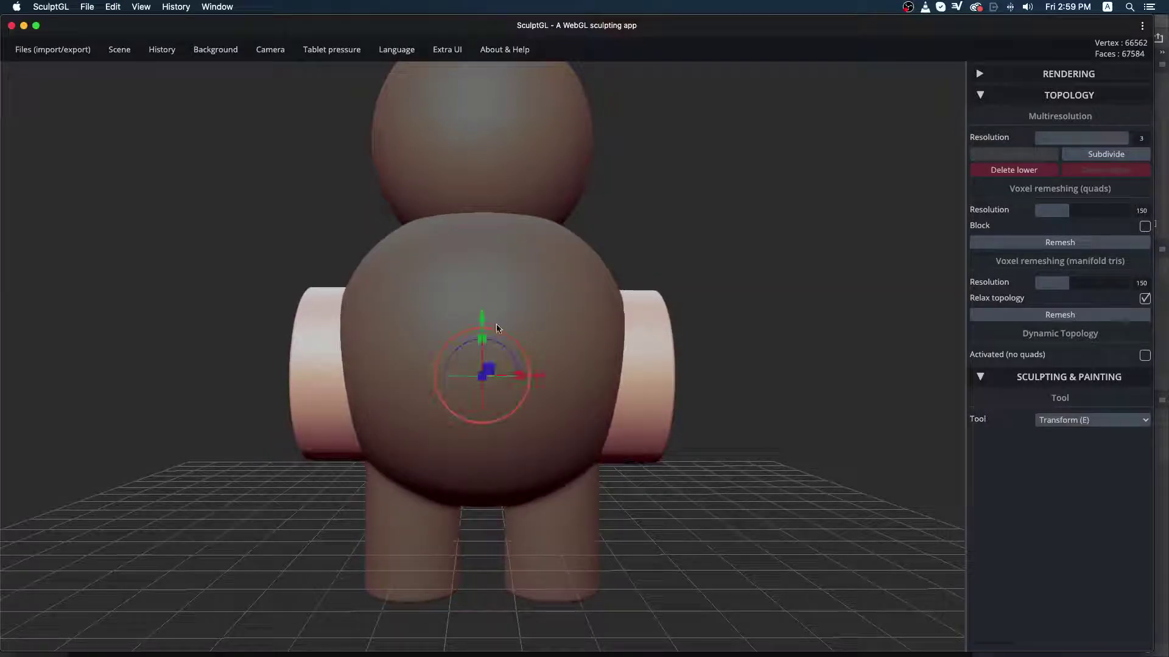
click(515, 401)
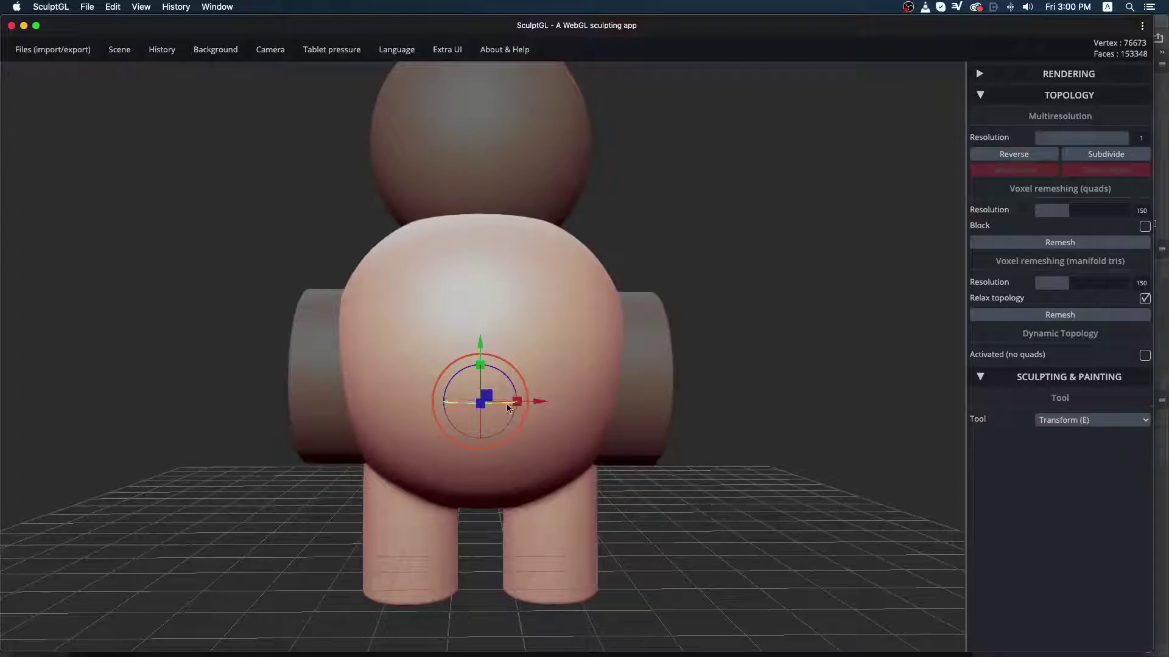
click(641, 382)
click(505, 406)
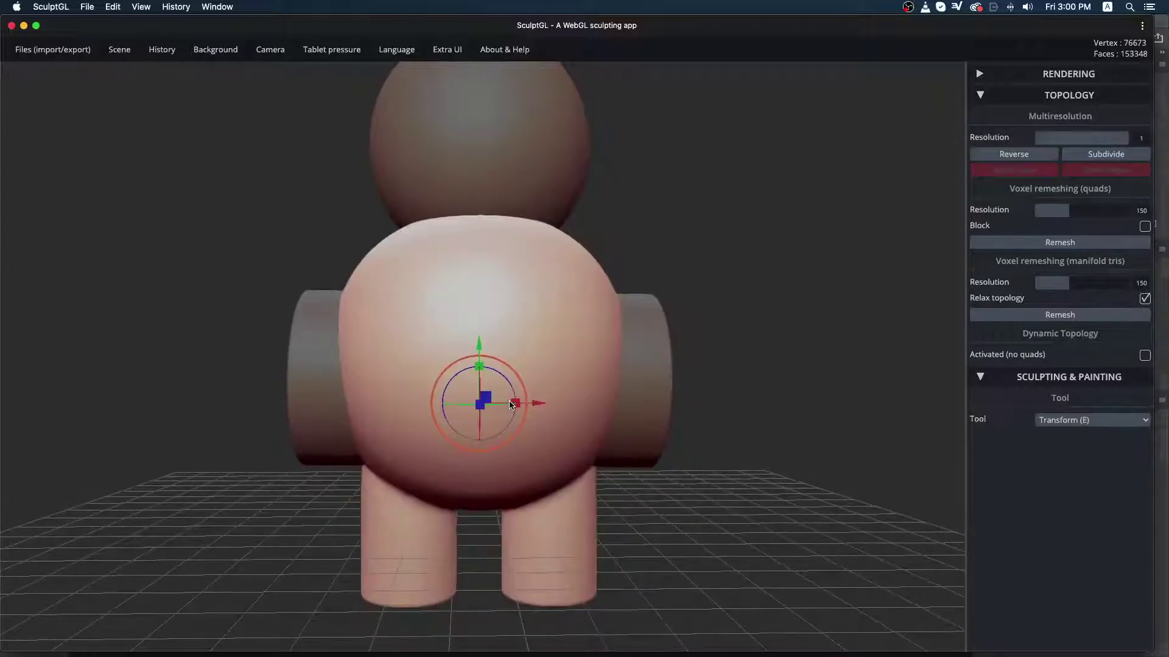
click(656, 378)
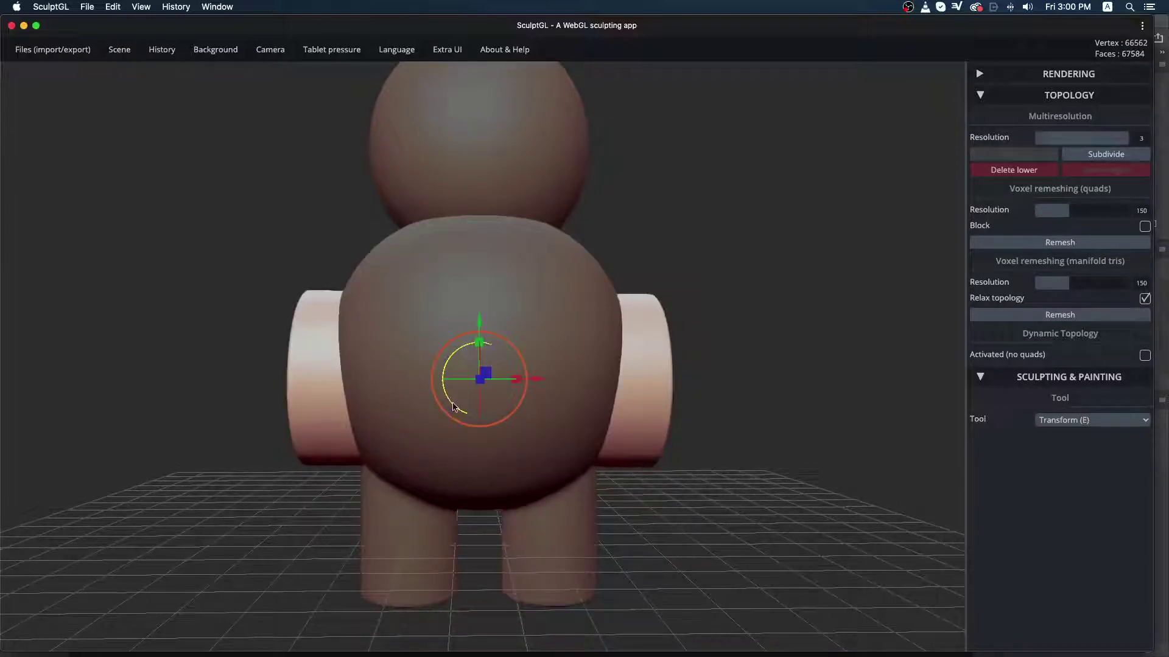
drag(453, 407, 461, 407)
drag(755, 284, 641, 288)
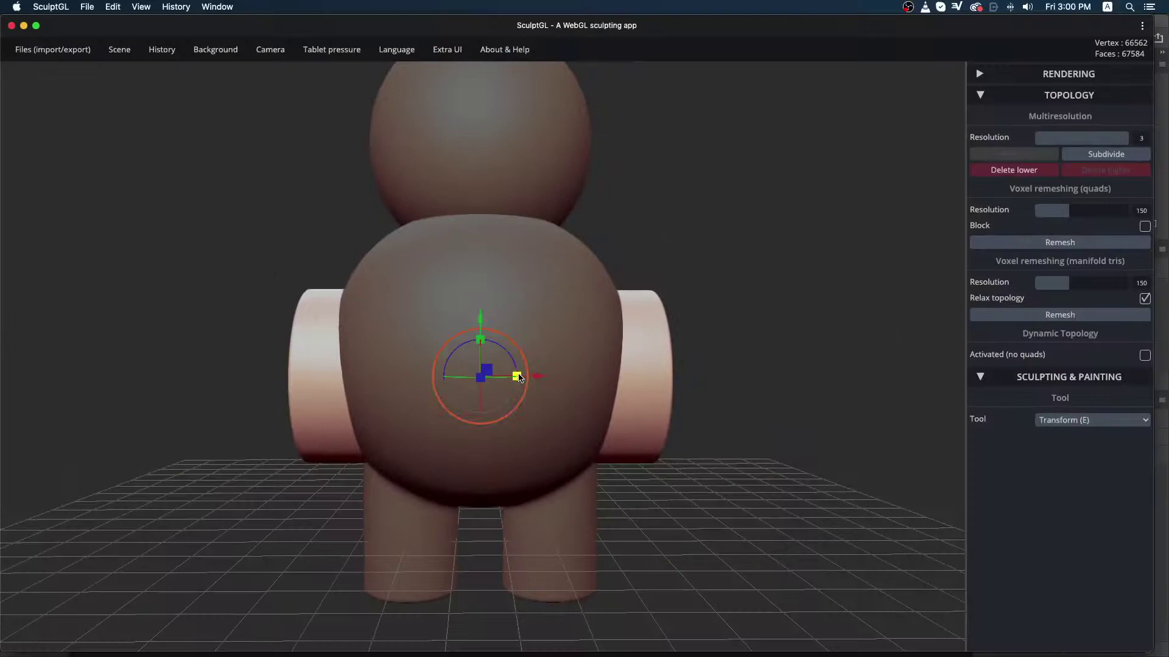
Step: Stretch the arm cylinder sideways along its length, then scale it down uniformly into slimmer arms
drag(520, 378, 560, 380)
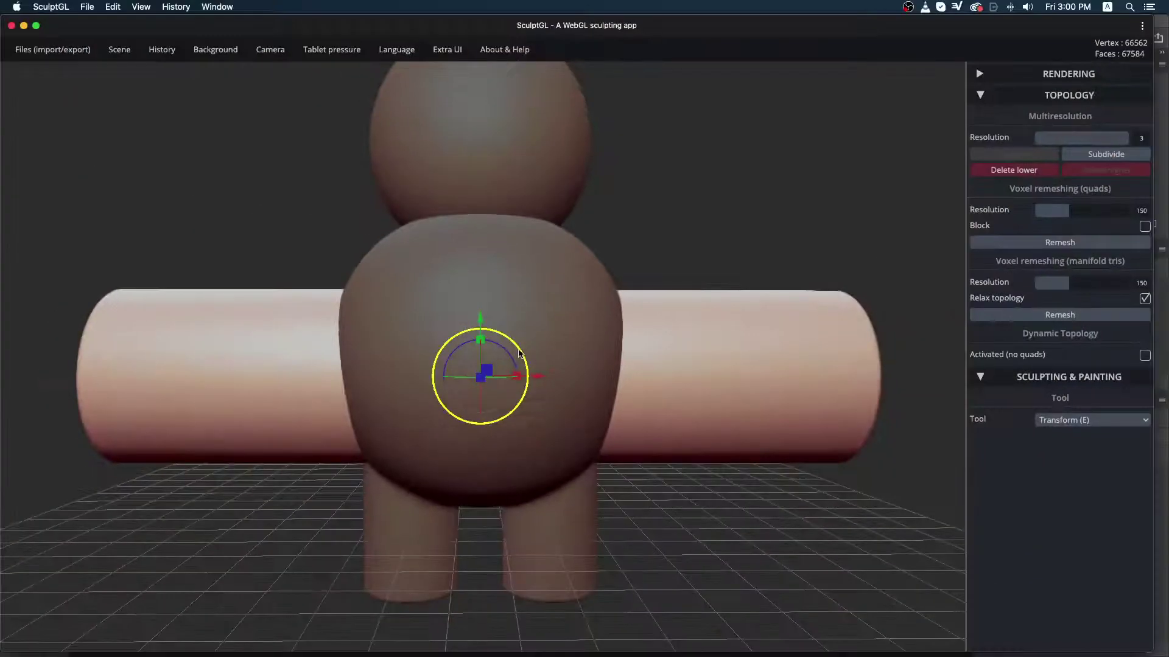
drag(512, 346, 538, 381)
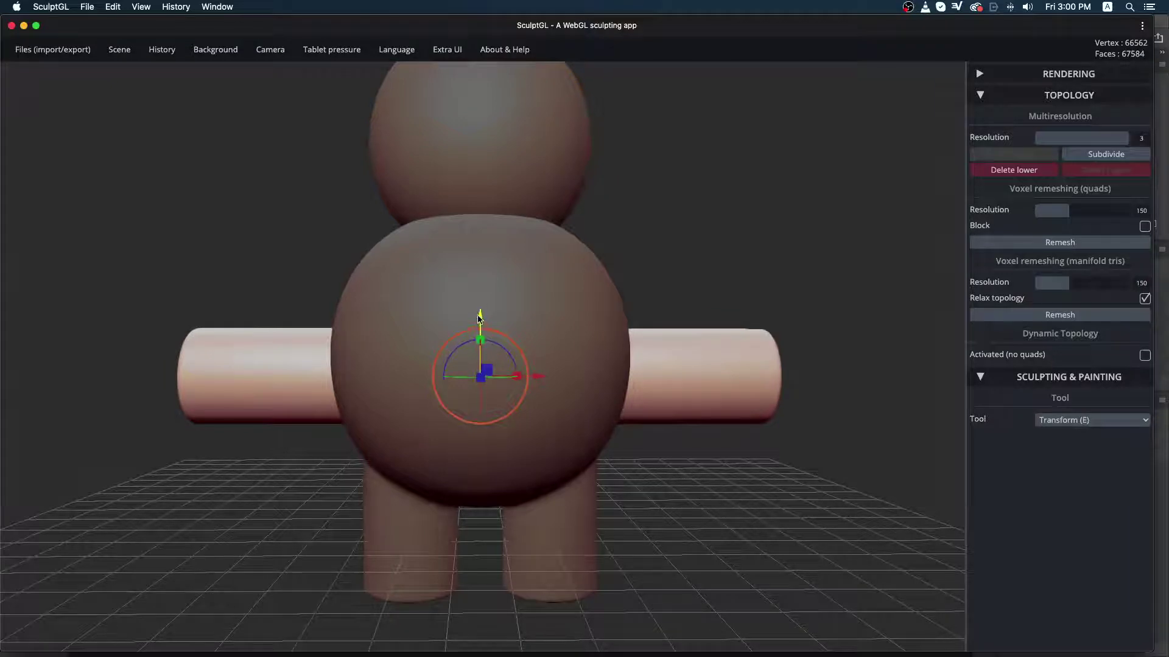
Step: Raise the arm cylinder vertically to shoulder height, just below the head
drag(476, 311, 472, 229)
drag(697, 157, 687, 203)
drag(479, 211, 479, 199)
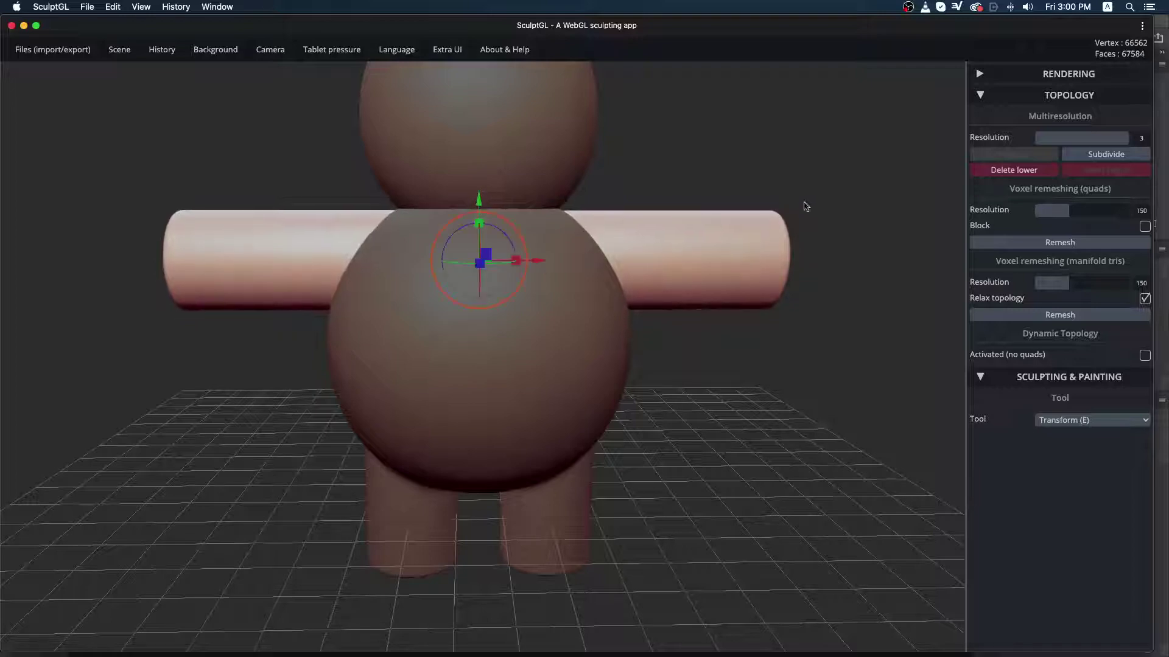
drag(806, 206, 843, 196)
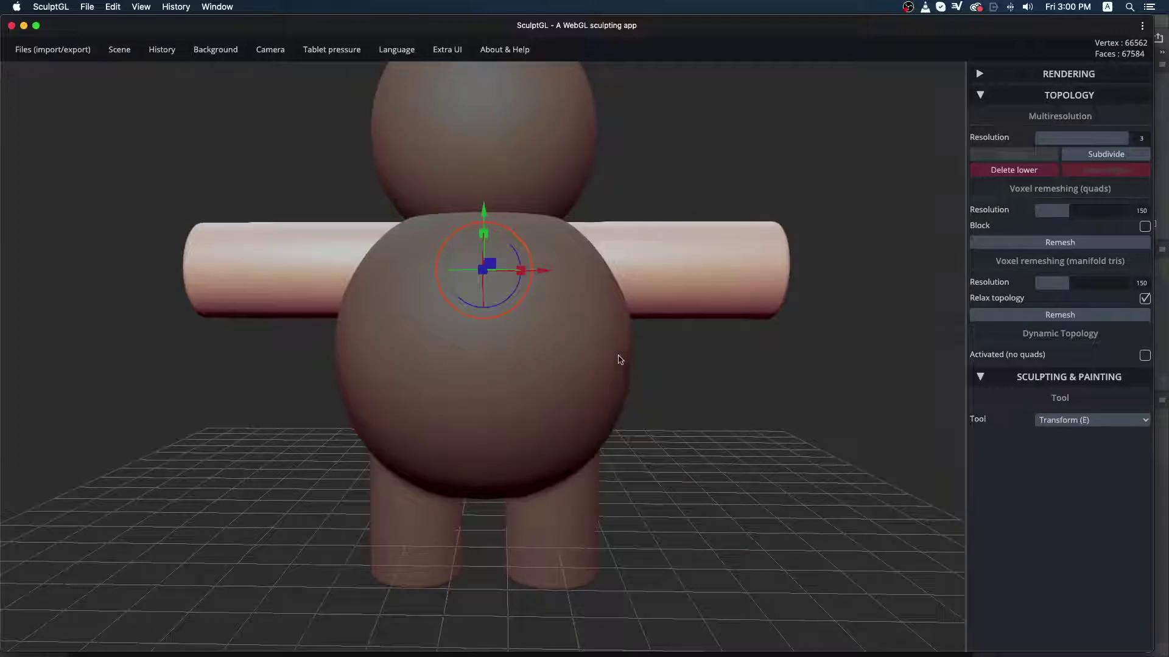
Step: Select the body and the arm cylinder together and merge them by manifold-tris voxel remeshing at resolution 150 with topology relaxed
key(shift)
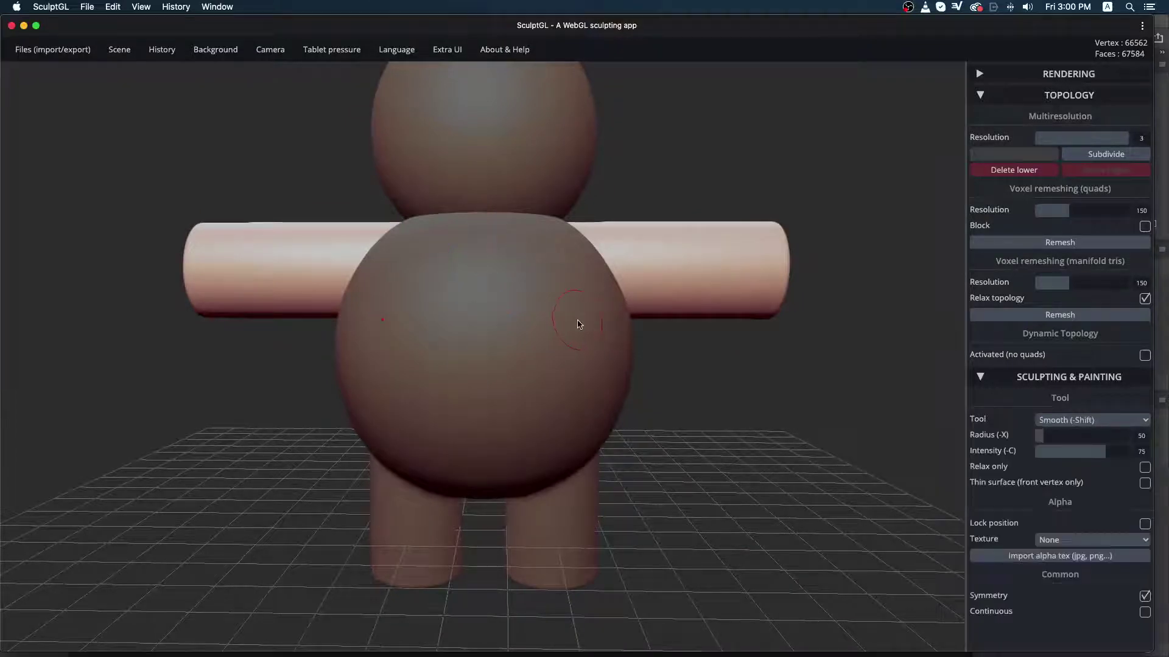
shift+click(560, 329)
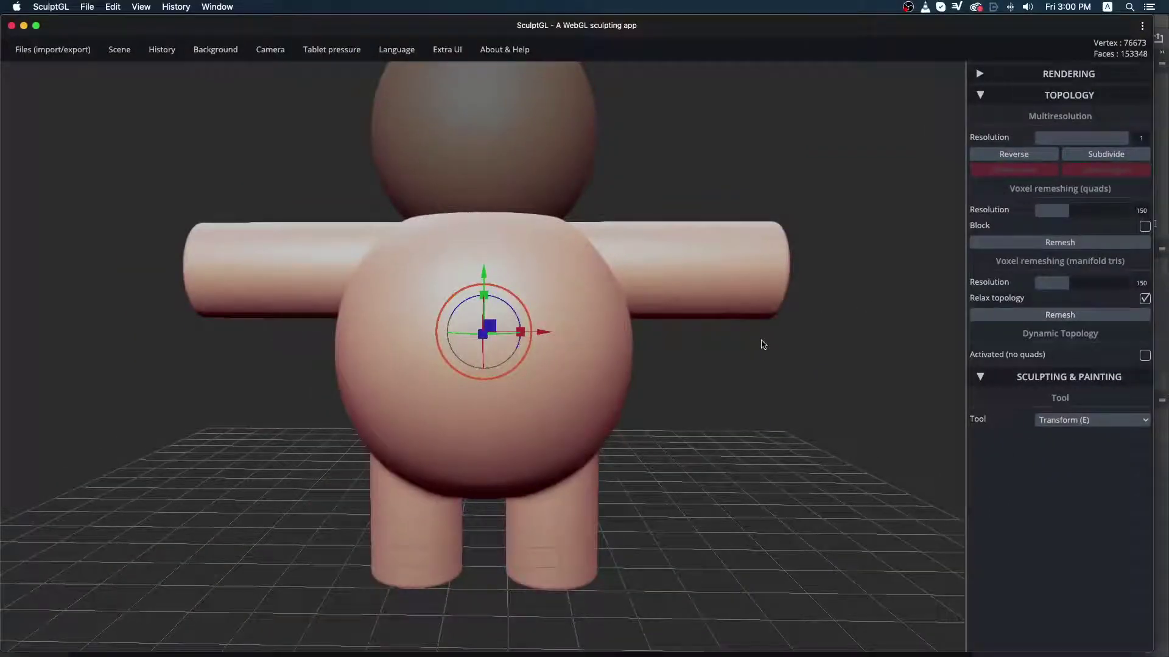
click(702, 279)
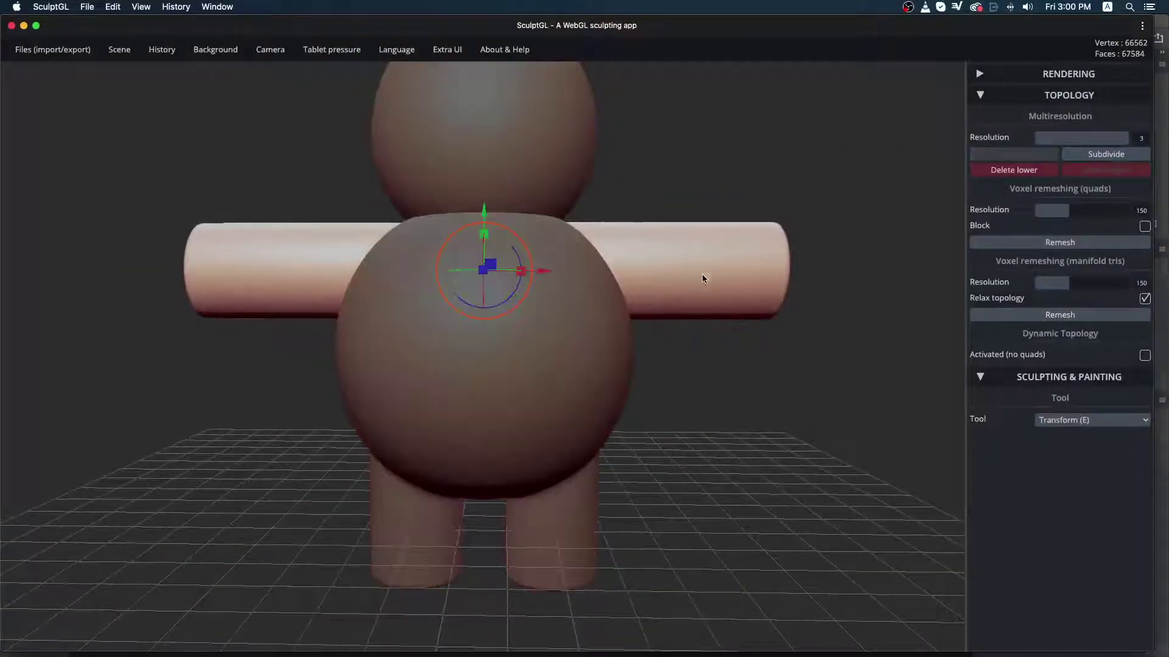
key(shift)
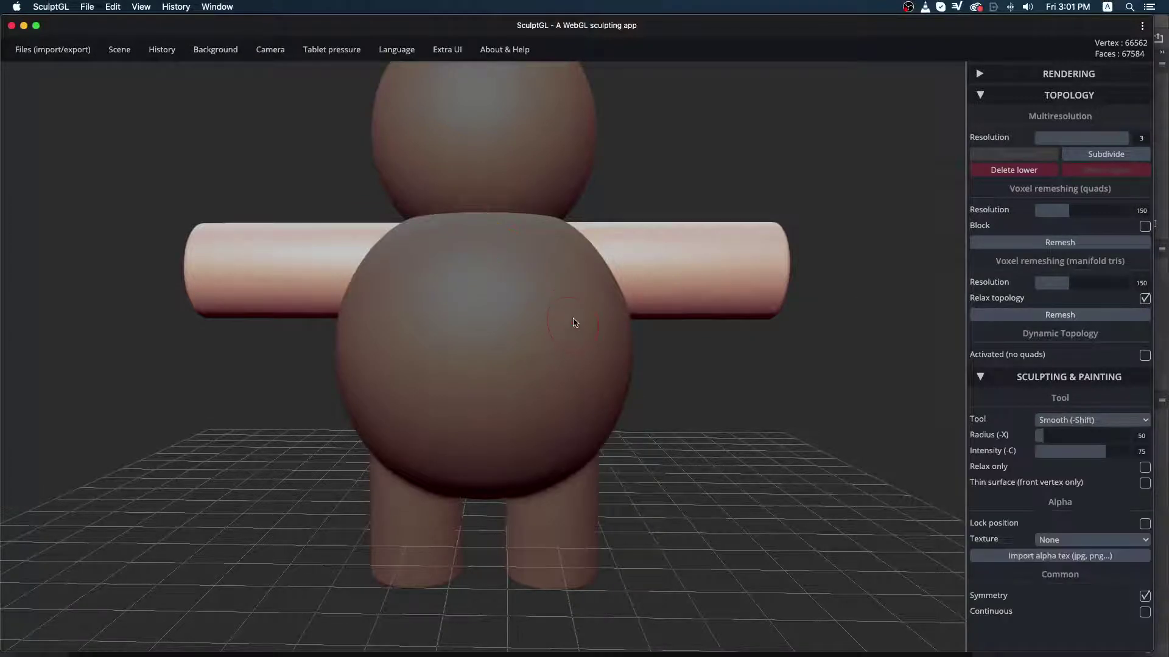
click(565, 316)
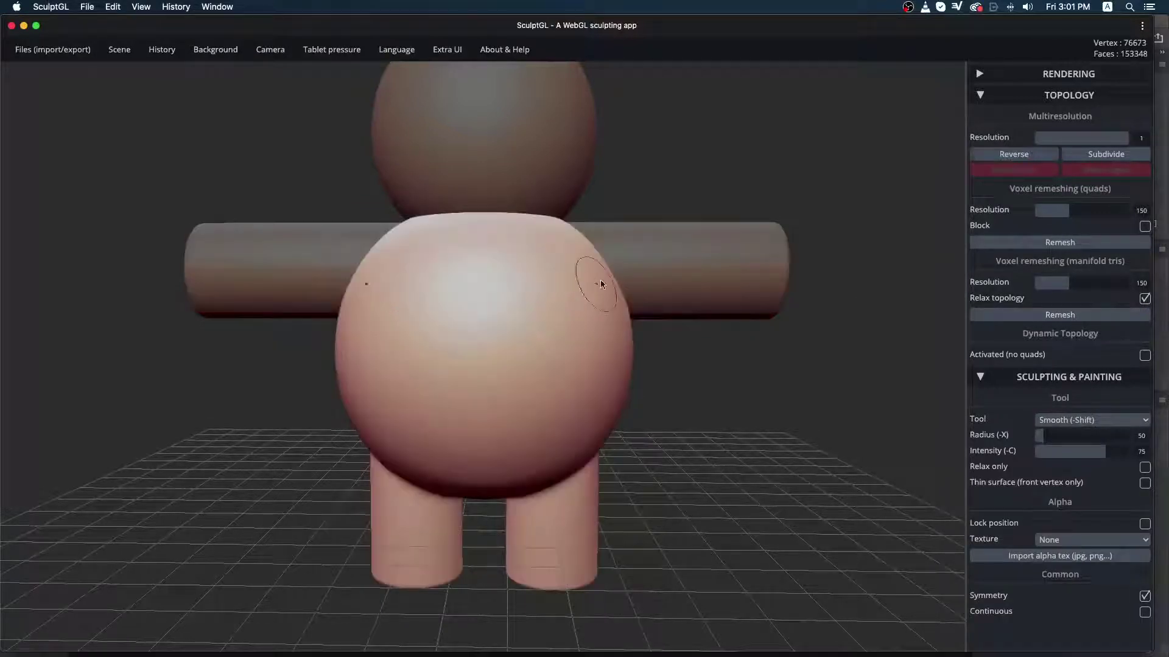
click(682, 269)
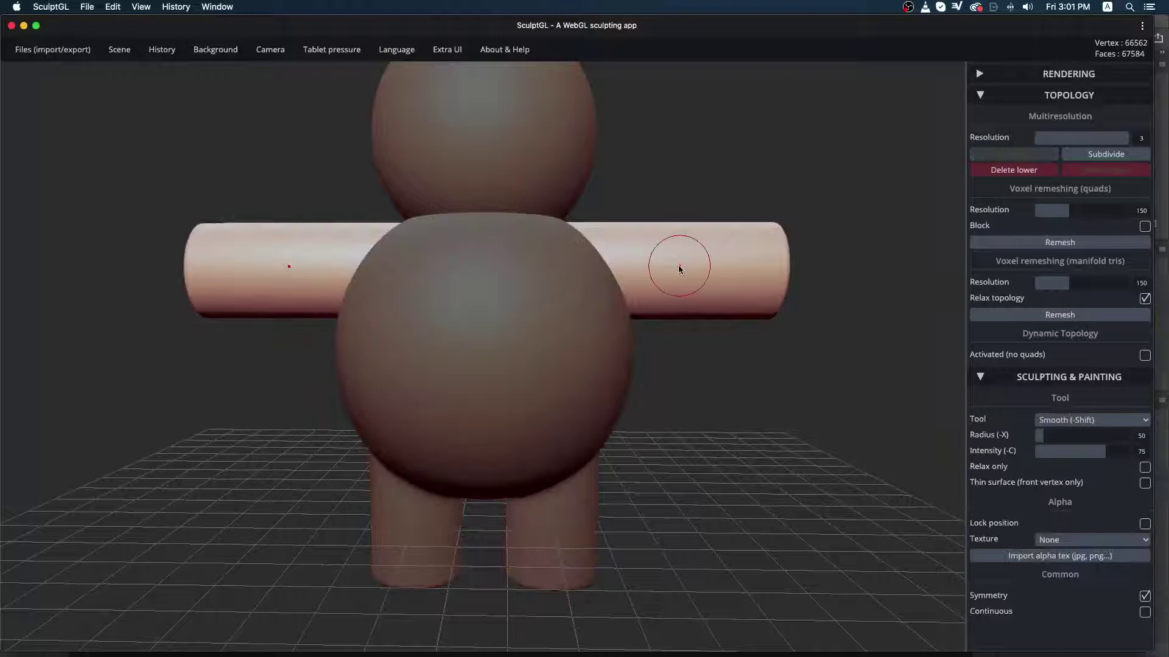
click(611, 322)
click(638, 299)
click(616, 314)
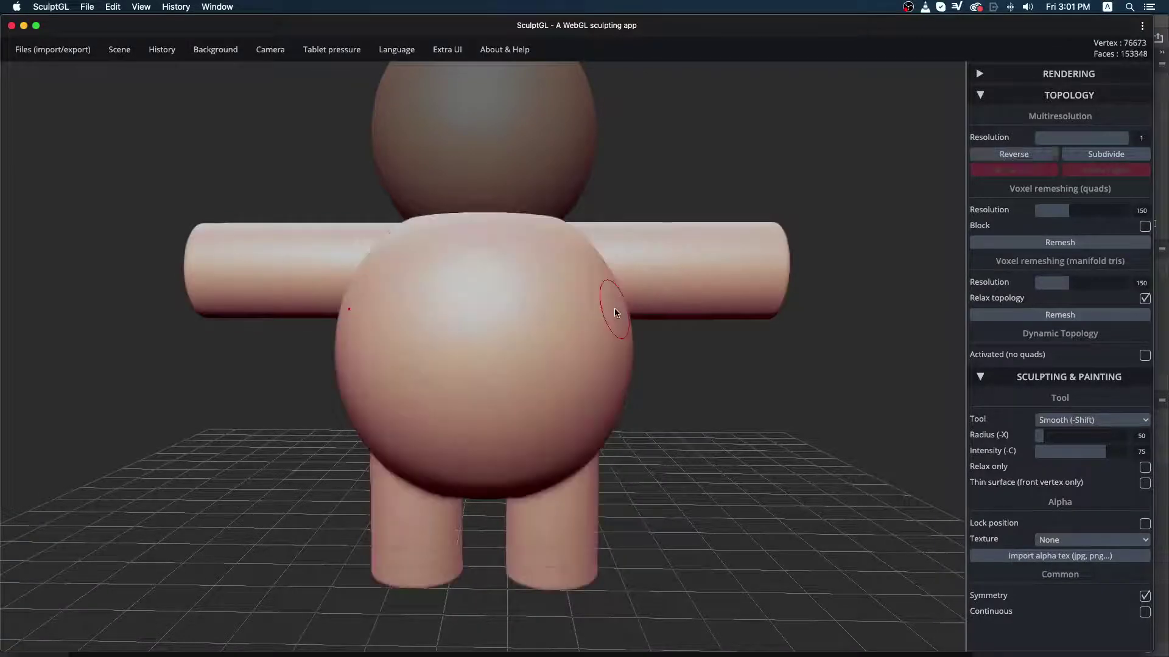
key(e)
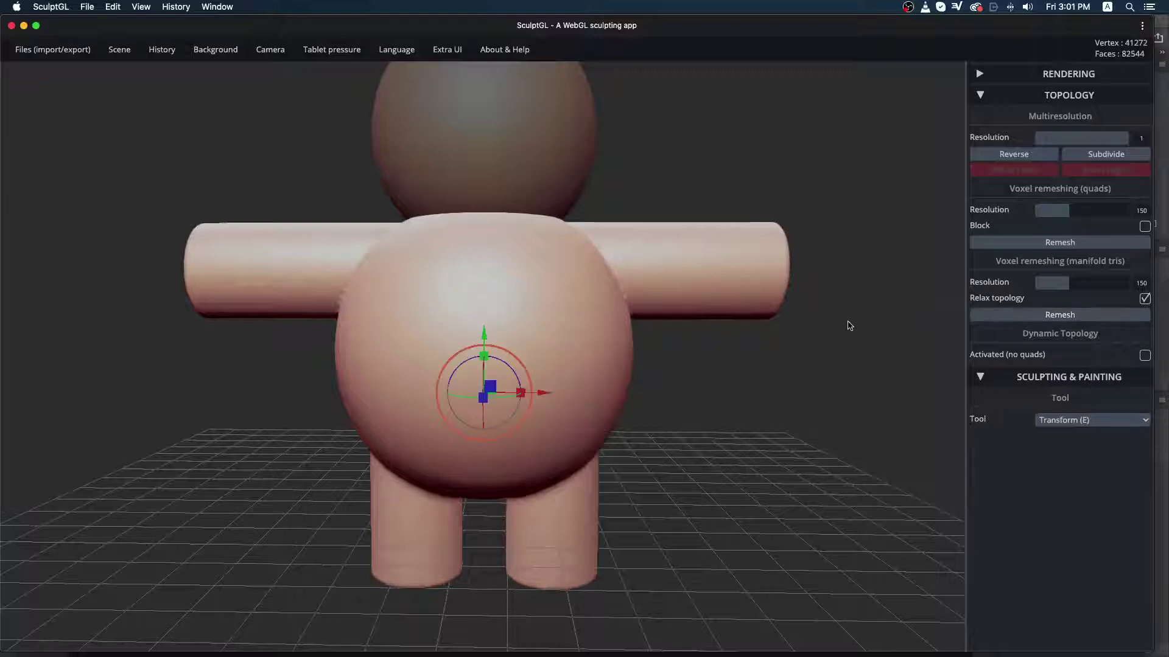
Step: Smooth the front seam where the arm meets the body on the merged mesh
drag(848, 326, 688, 293)
shift+drag(638, 261, 605, 250)
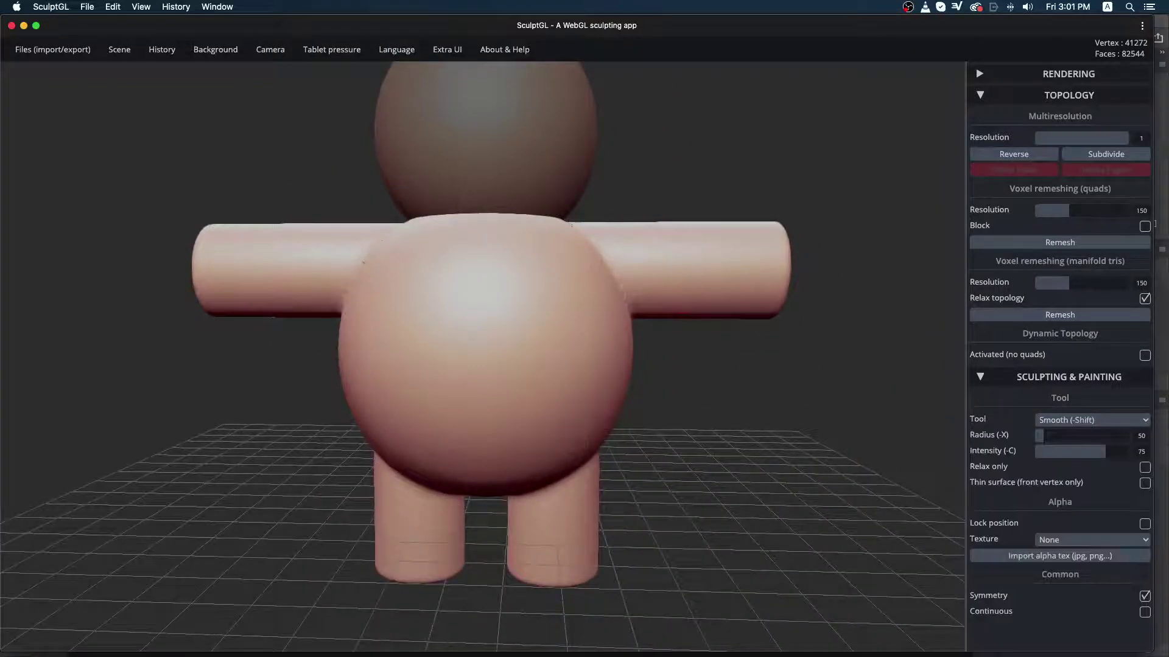
drag(816, 378, 375, 370)
drag(648, 438, 428, 430)
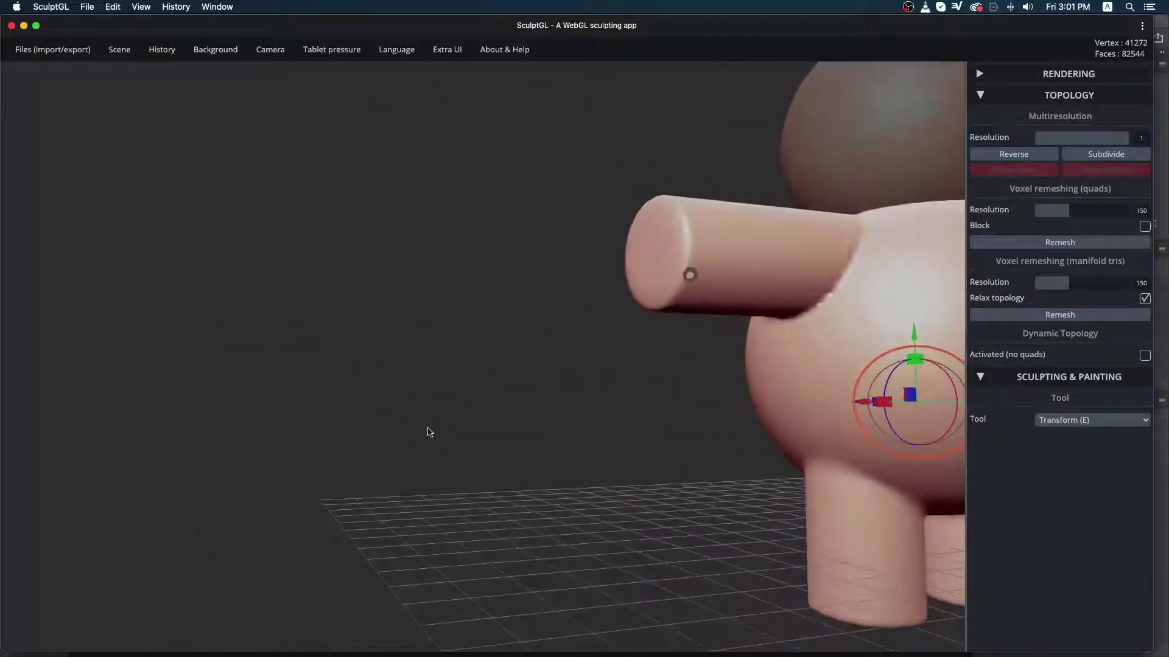
Step: Try to smooth out the small dark spot on the edge of the arm's end
key(ctrl)
key(ctrl)
drag(615, 398, 710, 417)
key(ctrl)
drag(703, 356, 571, 340)
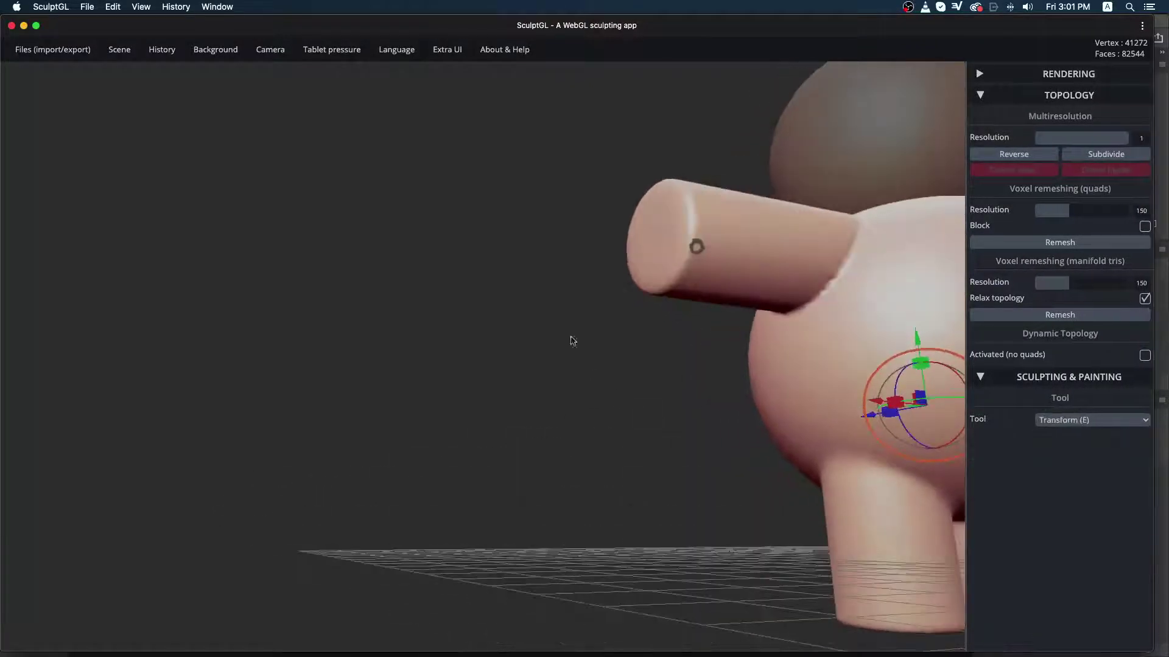
mouse_move(697, 245)
shift+mouse_down()
mouse_move(710, 234)
mouse_move(716, 256)
shift+mouse_up()
key(ctrl)
key(ctrl+z)
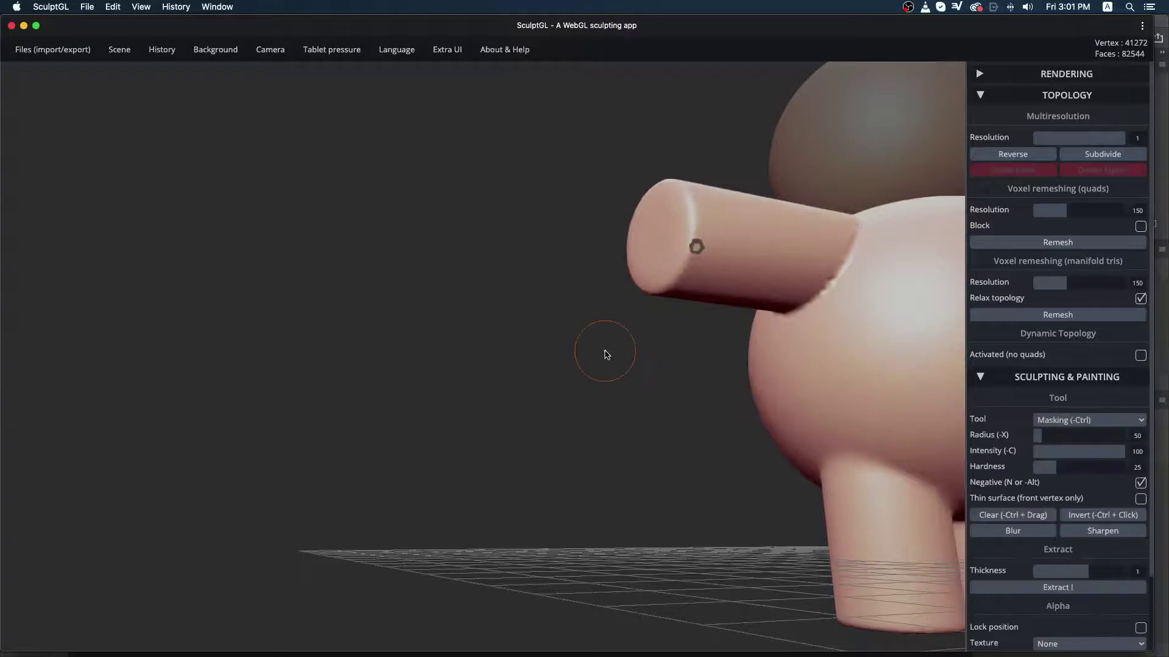
Step: Smooth the arm-to-body join from behind and voxel-remesh the merged body again at resolution 150
drag(579, 329, 574, 400)
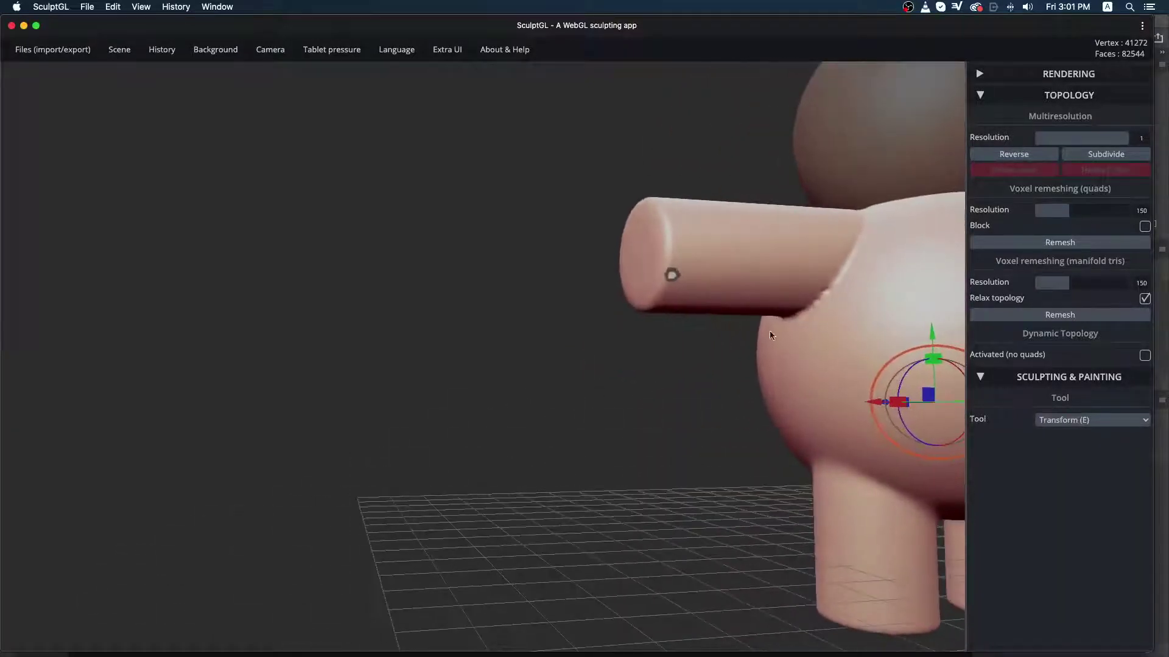
key(ctrl)
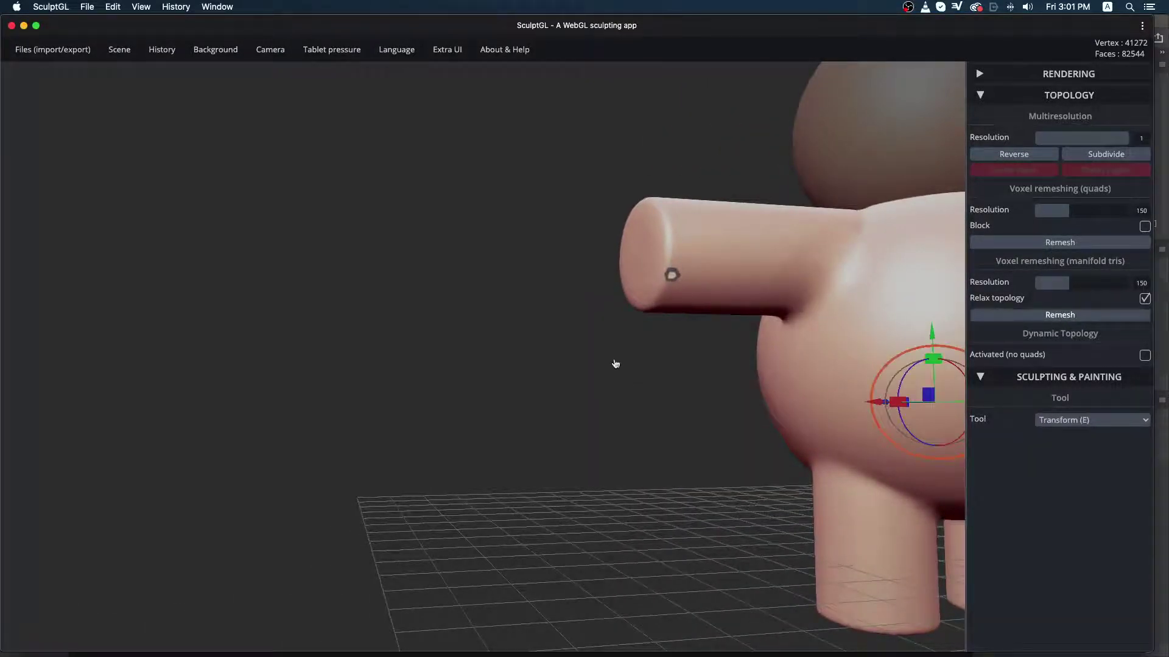
drag(605, 372, 791, 352)
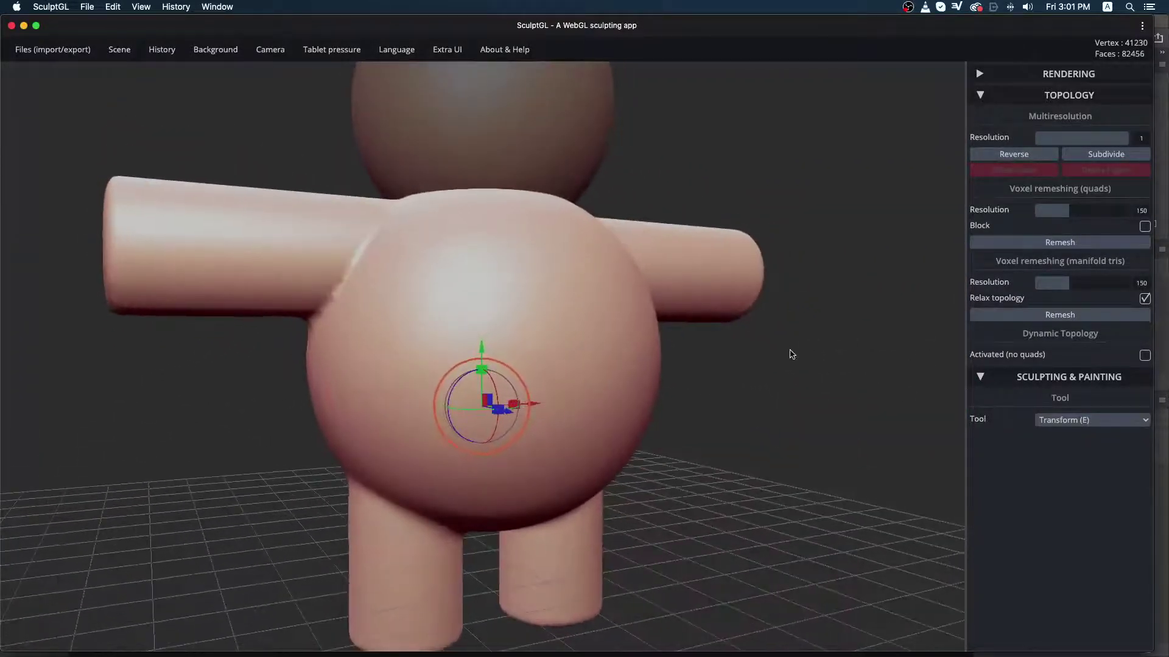
Step: Smooth the remaining jagged arm-to-body joins on the front of the character
key(shift)
key(e)
drag(848, 386, 769, 386)
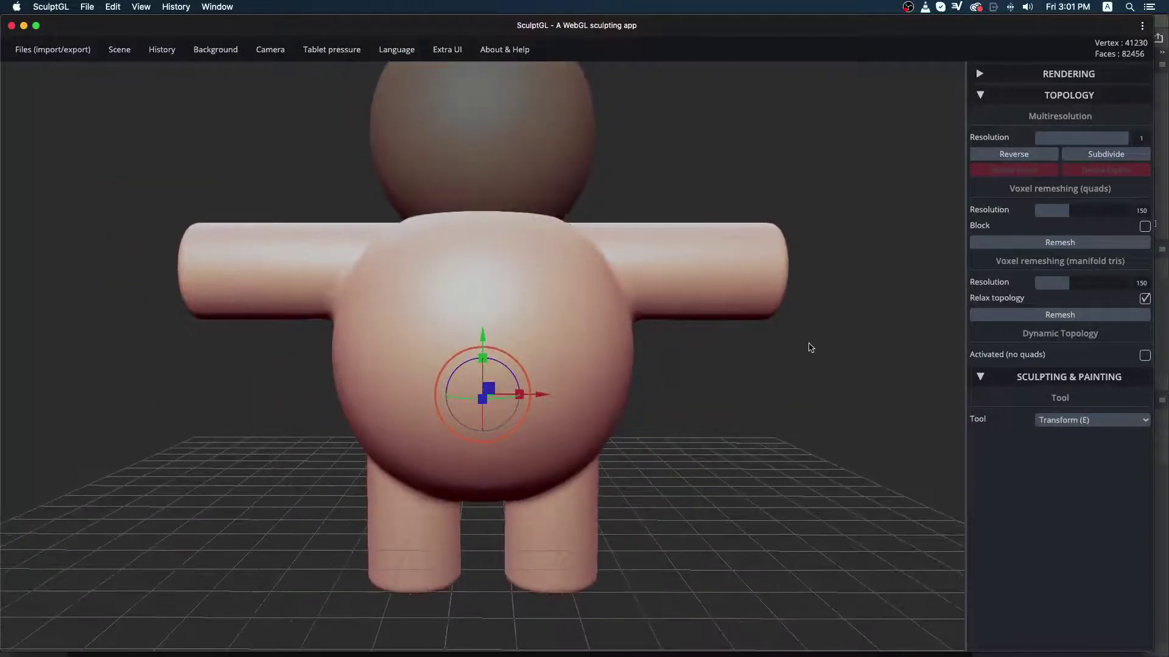
drag(811, 348, 681, 219)
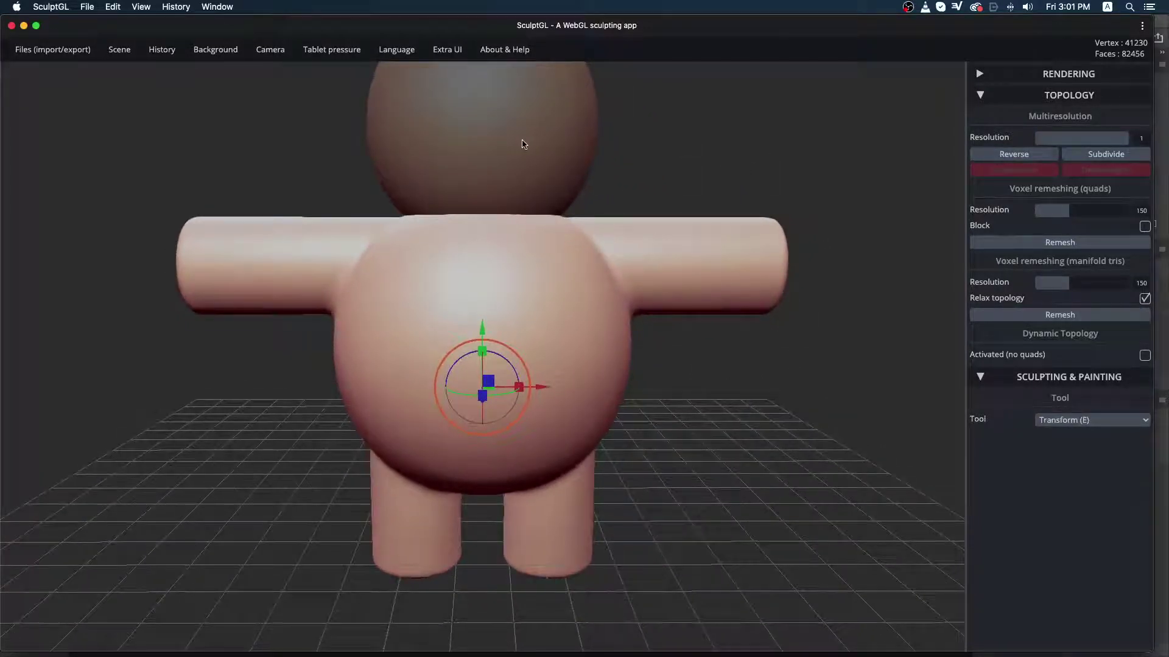
Step: Select the head sphere and frame it in a close, straight front view
click(524, 144)
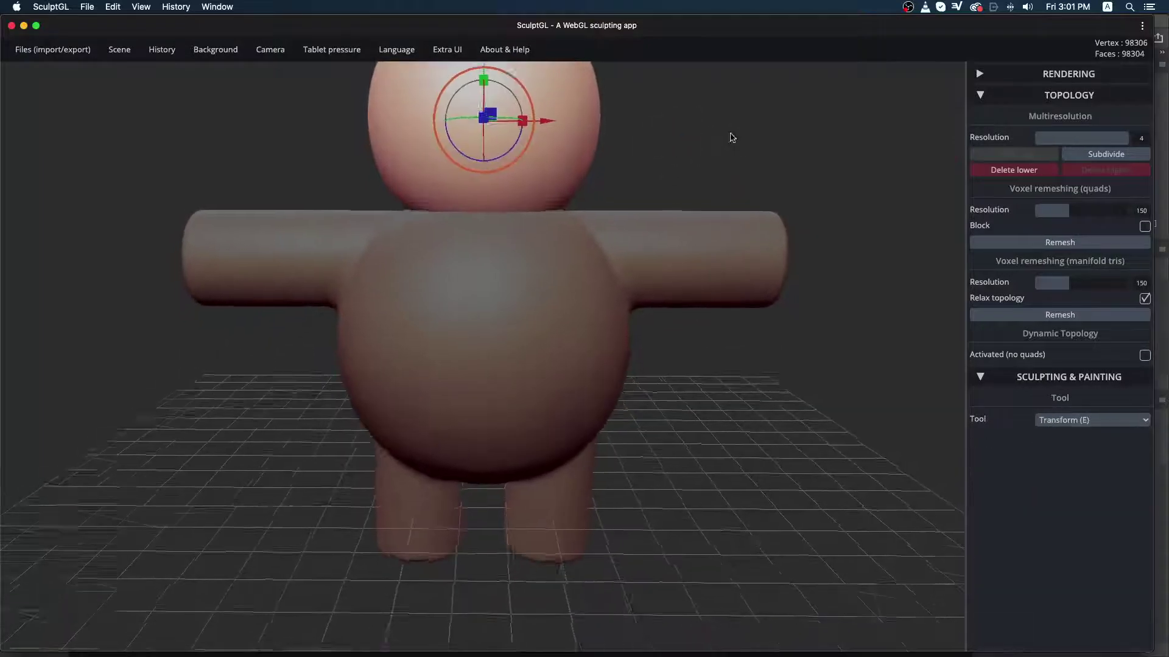
mouse_move(732, 138)
mouse_down()
mouse_move(469, 139)
mouse_move(749, 136)
mouse_move(694, 130)
mouse_move(720, 128)
mouse_up()
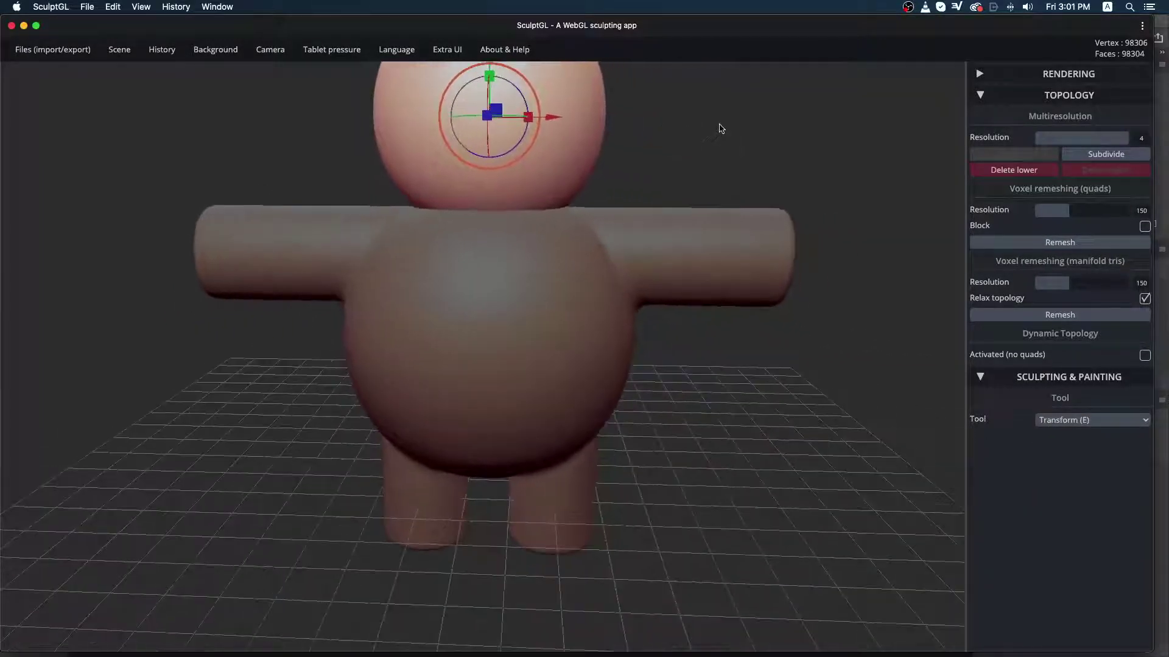
ctrl+right_drag(682, 156, 457, 183)
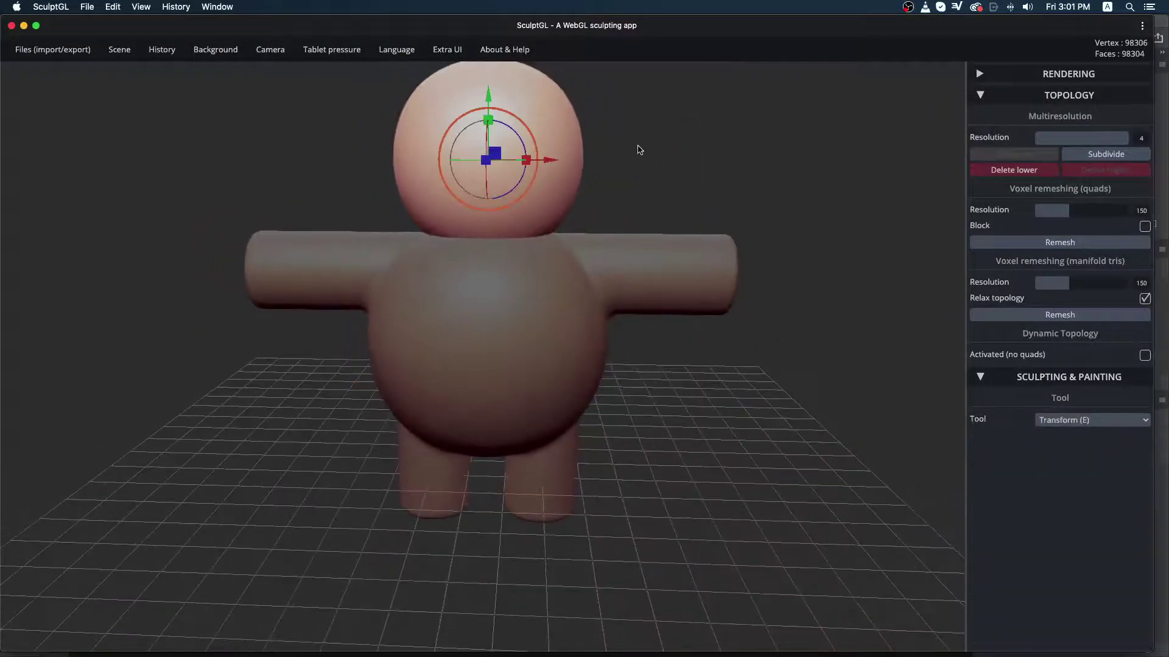
middle_drag(633, 152, 645, 259)
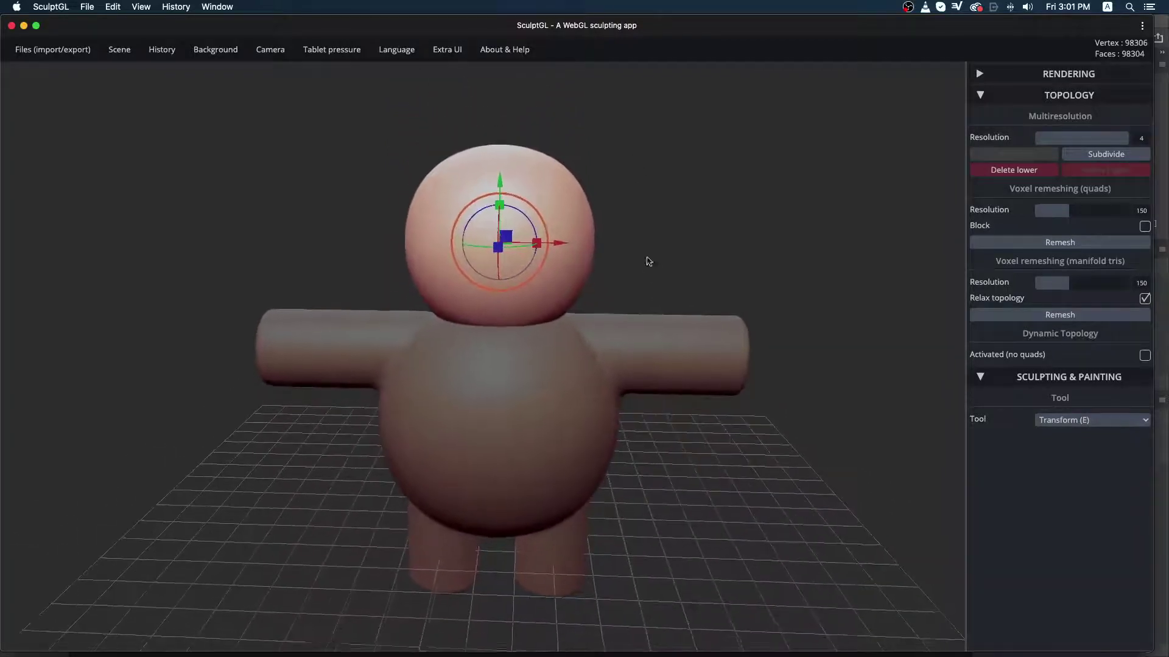
middle_drag(621, 187, 635, 224)
middle_drag(590, 243, 576, 199)
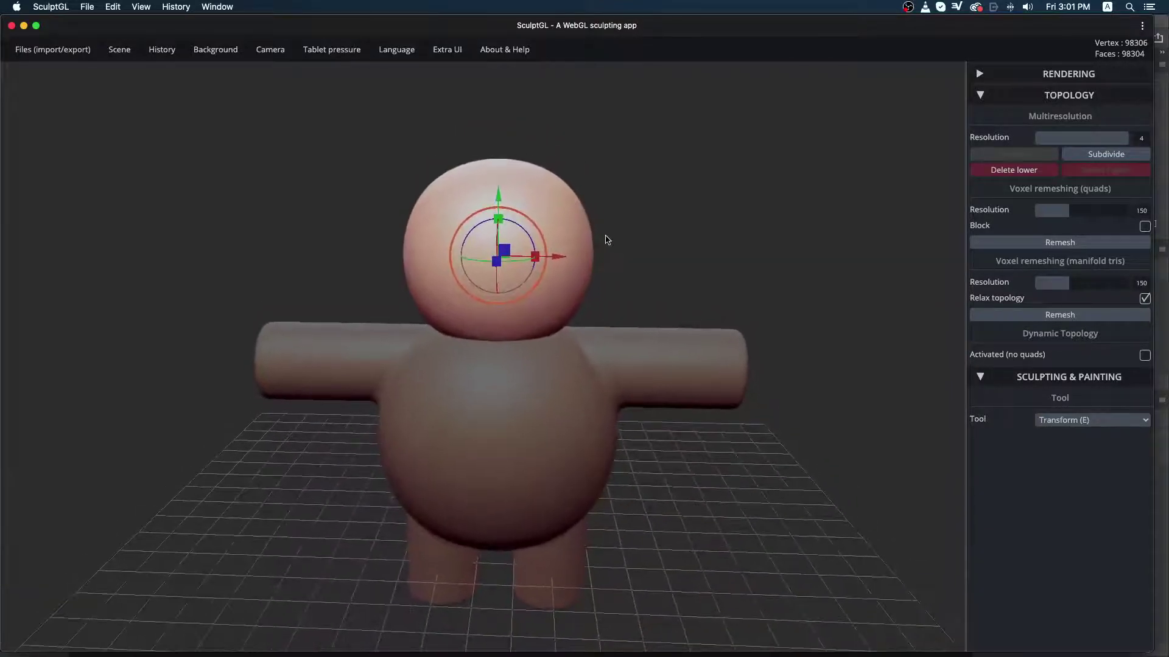
key(ctrl)
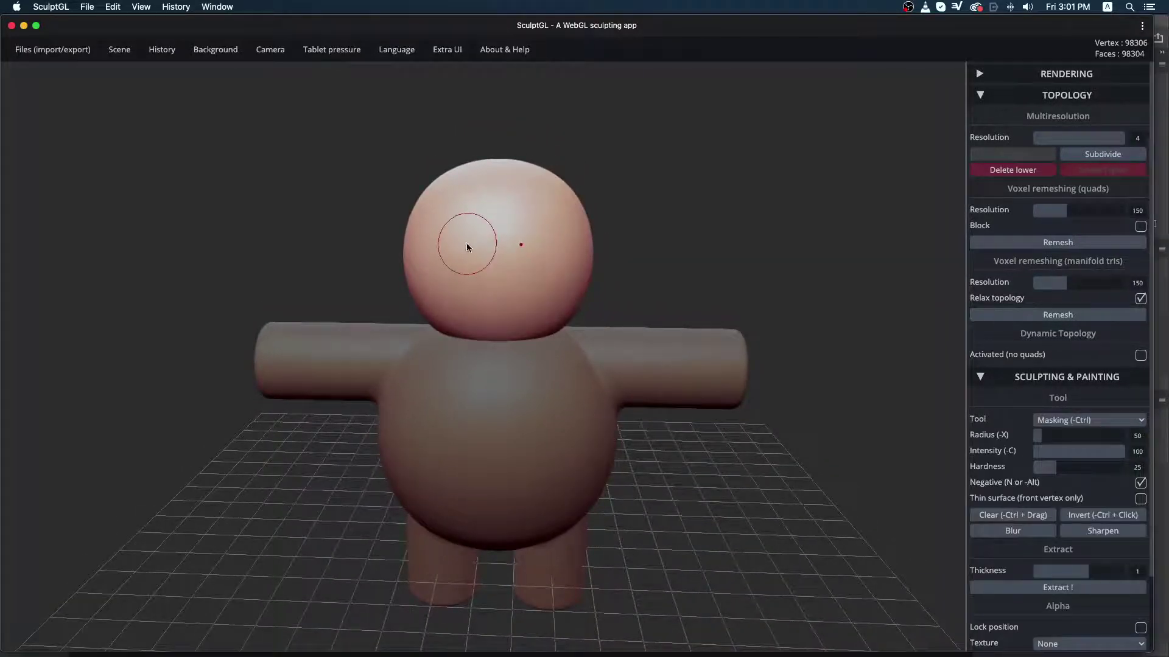
ctrl+right_drag(467, 251, 958, 213)
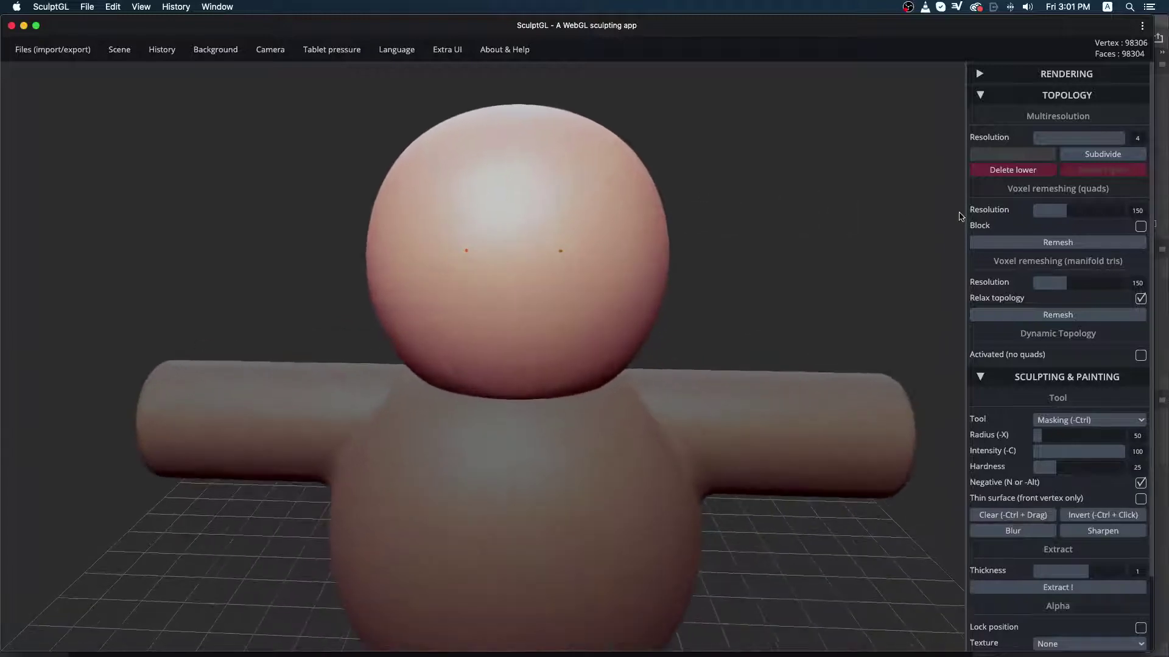
drag(746, 242, 777, 238)
key(f)
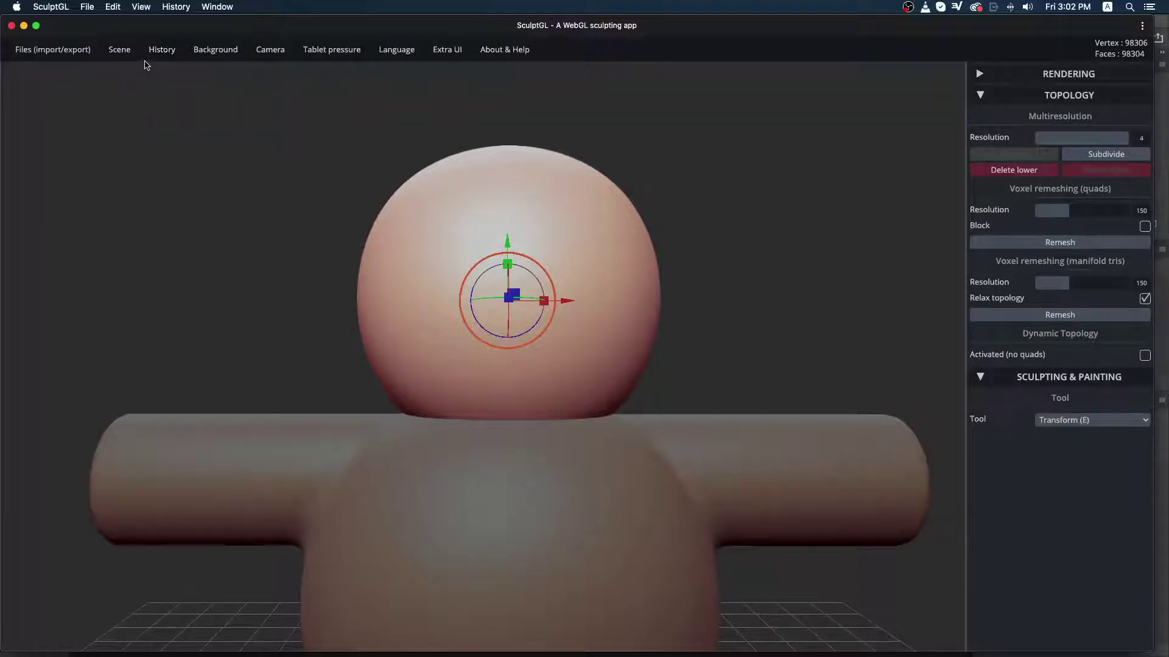
Step: Add a sphere for an ear, raise it to head height, and scale and shift it toward one upper side of the head
mouse_move(120, 51)
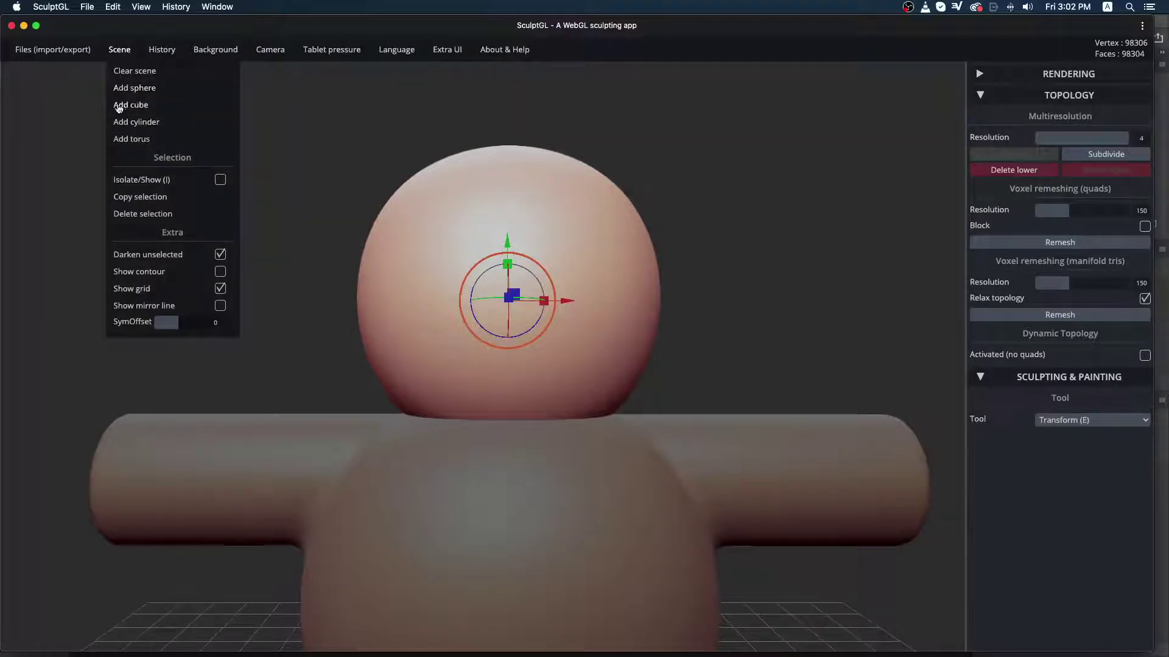
click(131, 89)
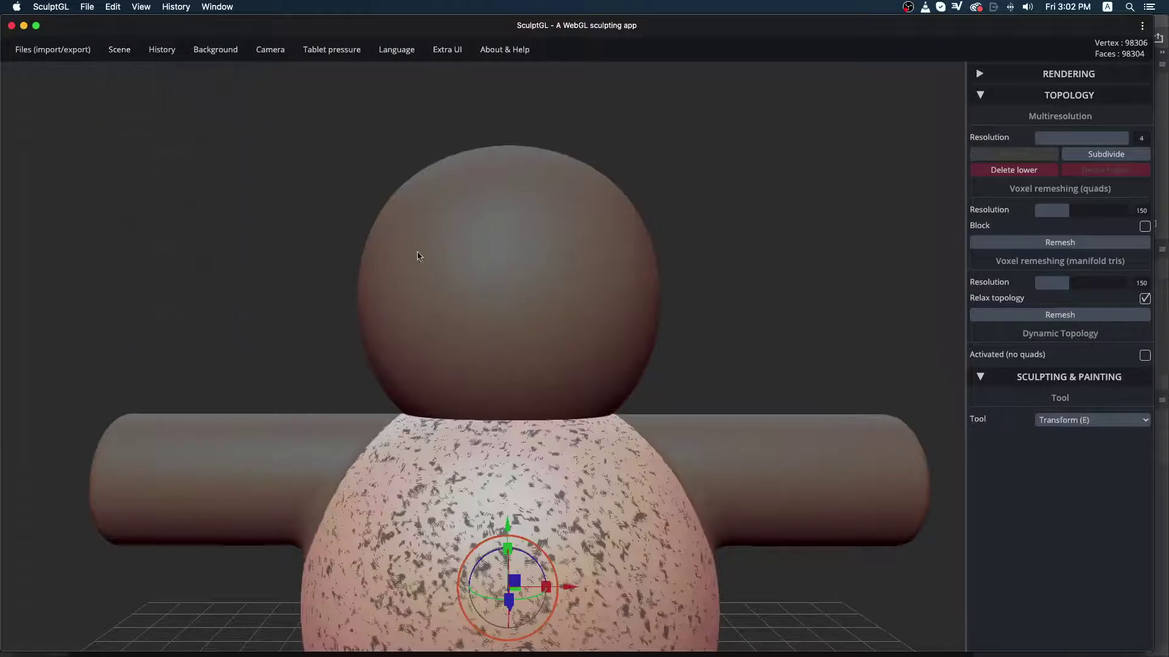
drag(508, 530, 478, 129)
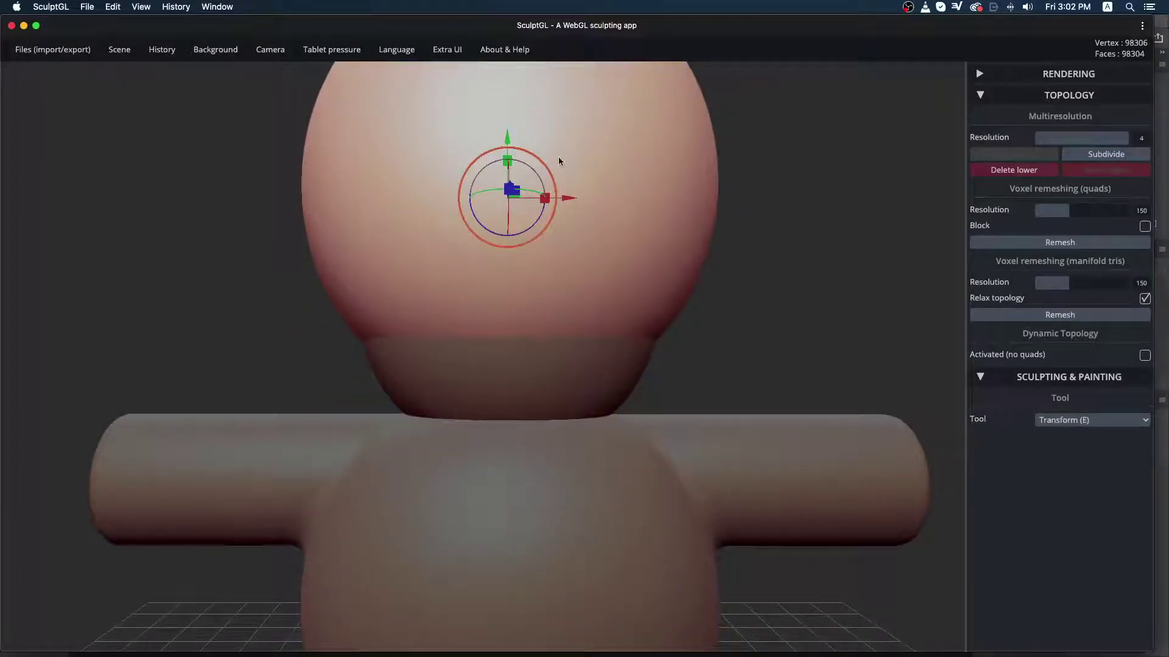
drag(534, 159, 441, 197)
Step: Flatten the ear sphere from front to back and shrink it into a small ear seated on the head's upper corner
mouse_move(800, 268)
mouse_down()
mouse_move(796, 327)
mouse_move(855, 280)
mouse_up()
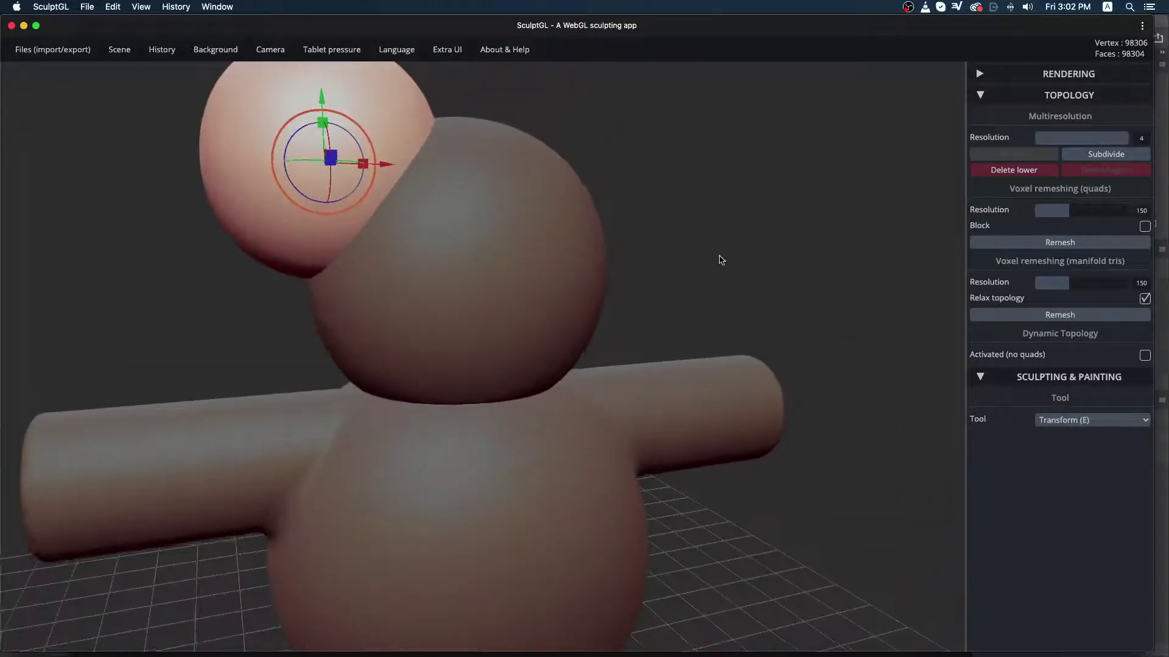
drag(720, 258, 869, 261)
drag(665, 232, 821, 235)
drag(631, 205, 702, 201)
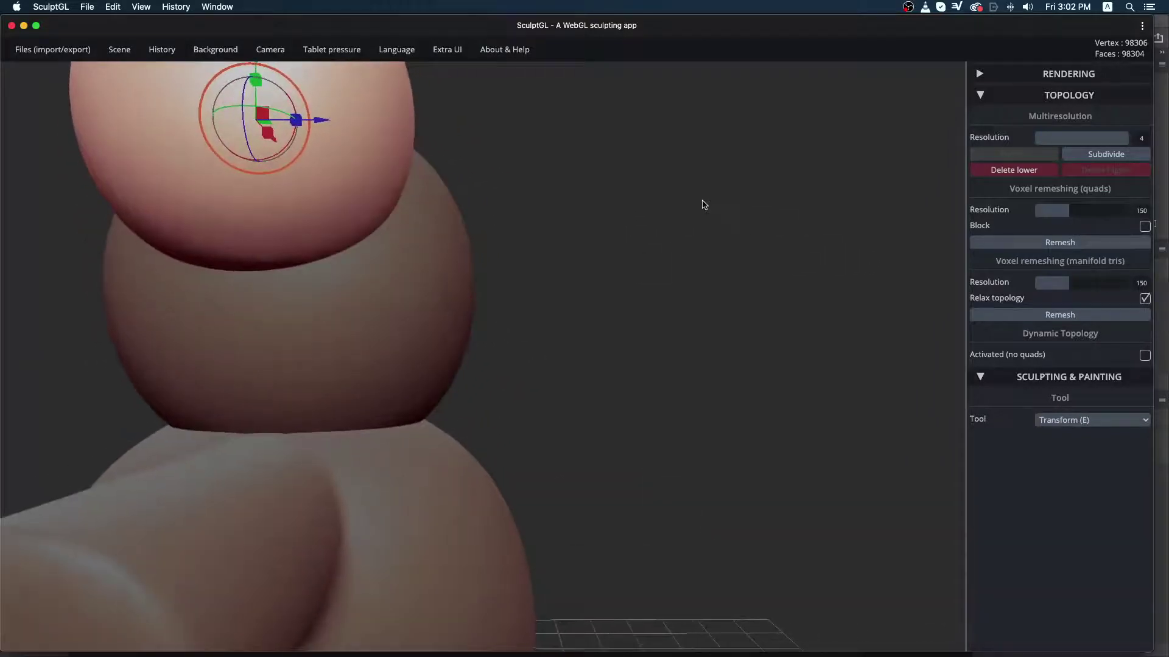
ctrl+right_drag(551, 291, 346, 292)
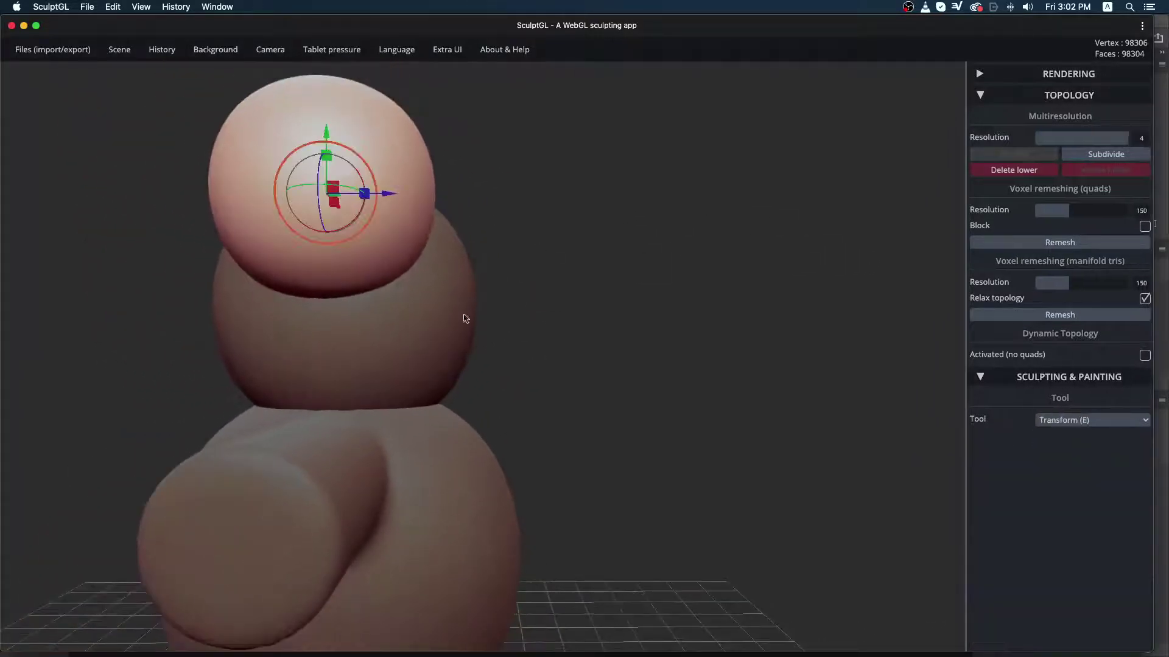
drag(465, 319, 606, 261)
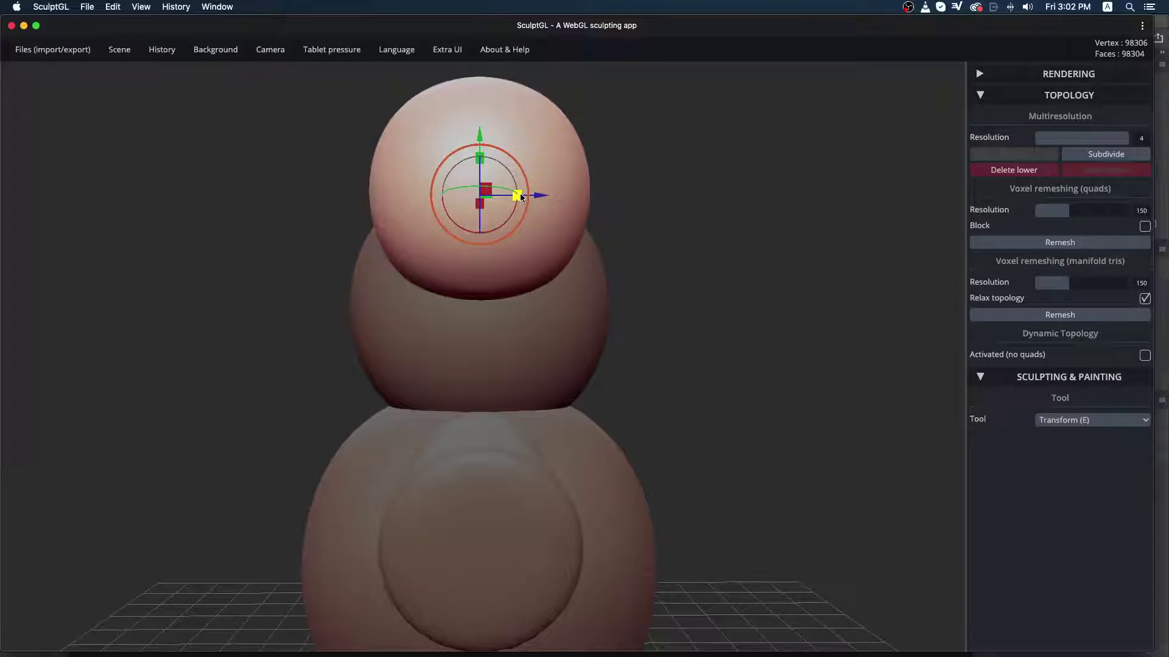
drag(519, 199, 495, 198)
drag(756, 203, 478, 204)
mouse_move(562, 178)
mouse_down()
mouse_move(540, 191)
mouse_move(559, 192)
mouse_up()
drag(791, 173, 798, 234)
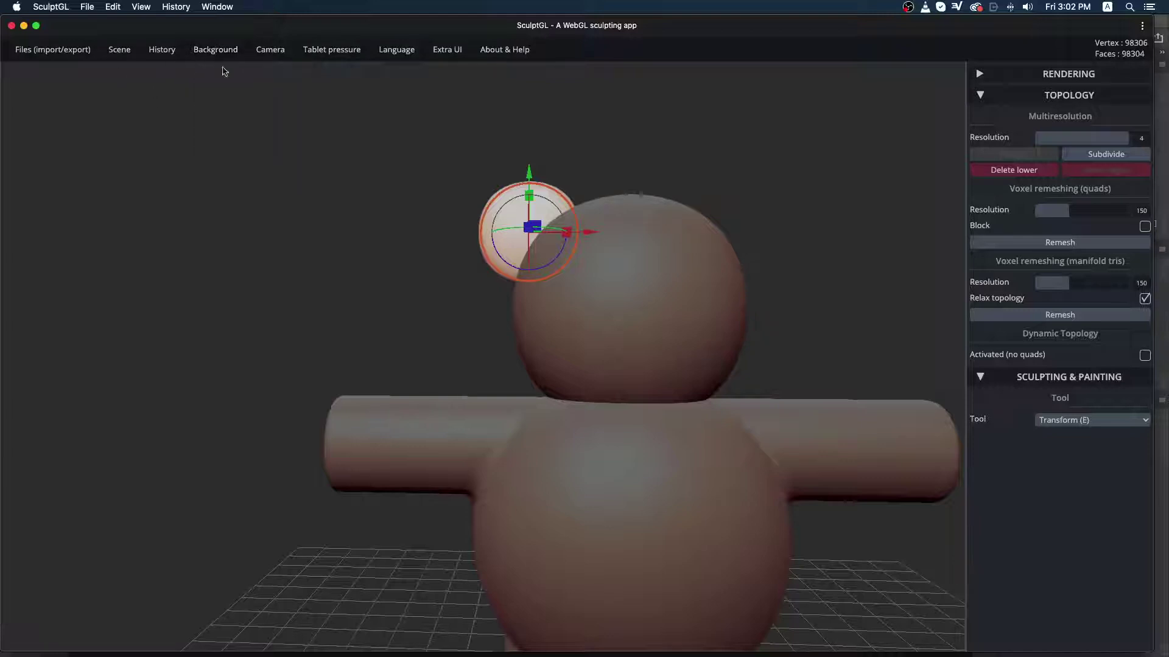
Step: Duplicate the small ear sphere to make the second ear
drag(769, 234, 443, 156)
mouse_move(147, 53)
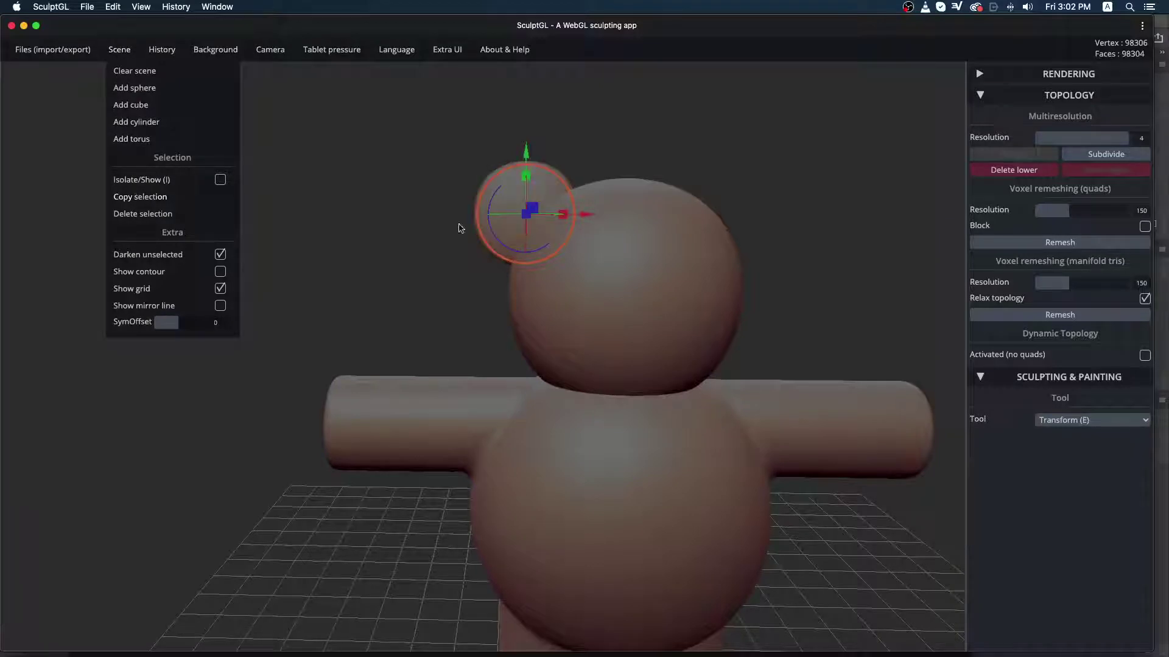
key(f)
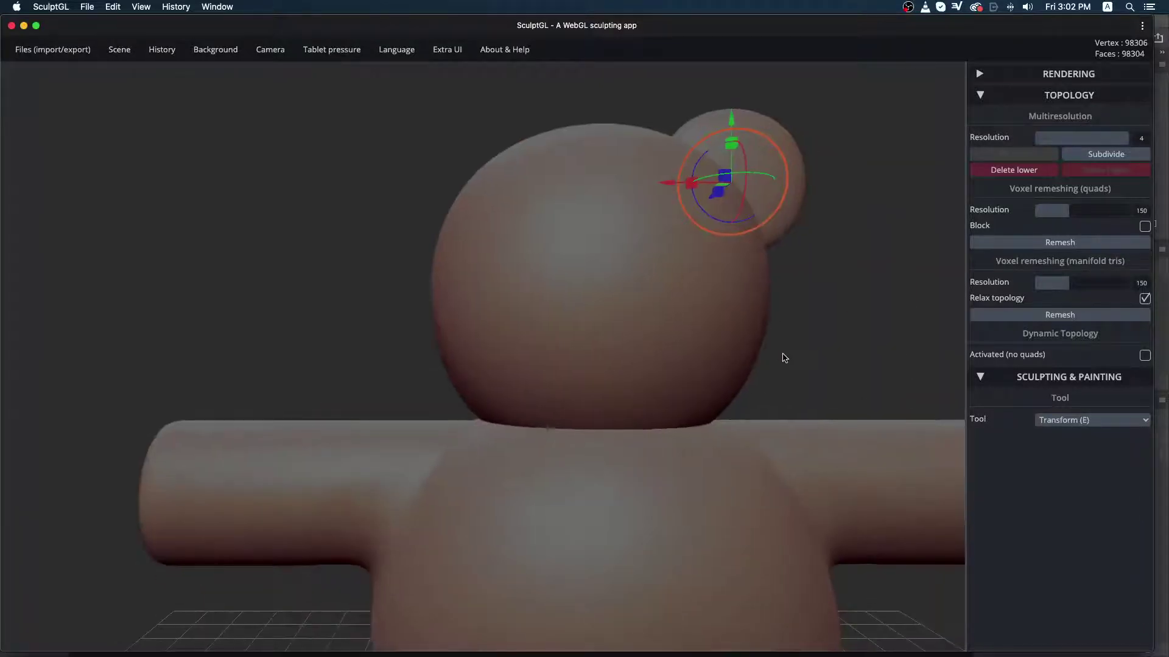
Step: Move the duplicated ear straight across to the opposite upper side of the head, matching the first ear
key(f)
key(space)
scroll(786, 358, up, 2)
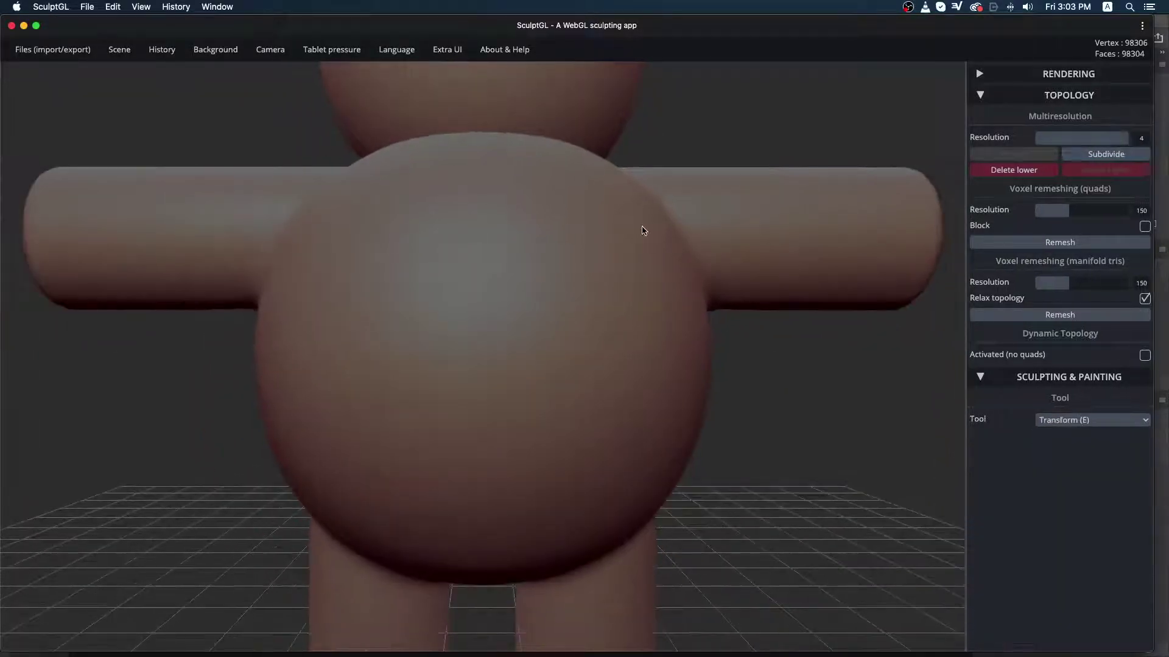
middle_drag(644, 230, 656, 570)
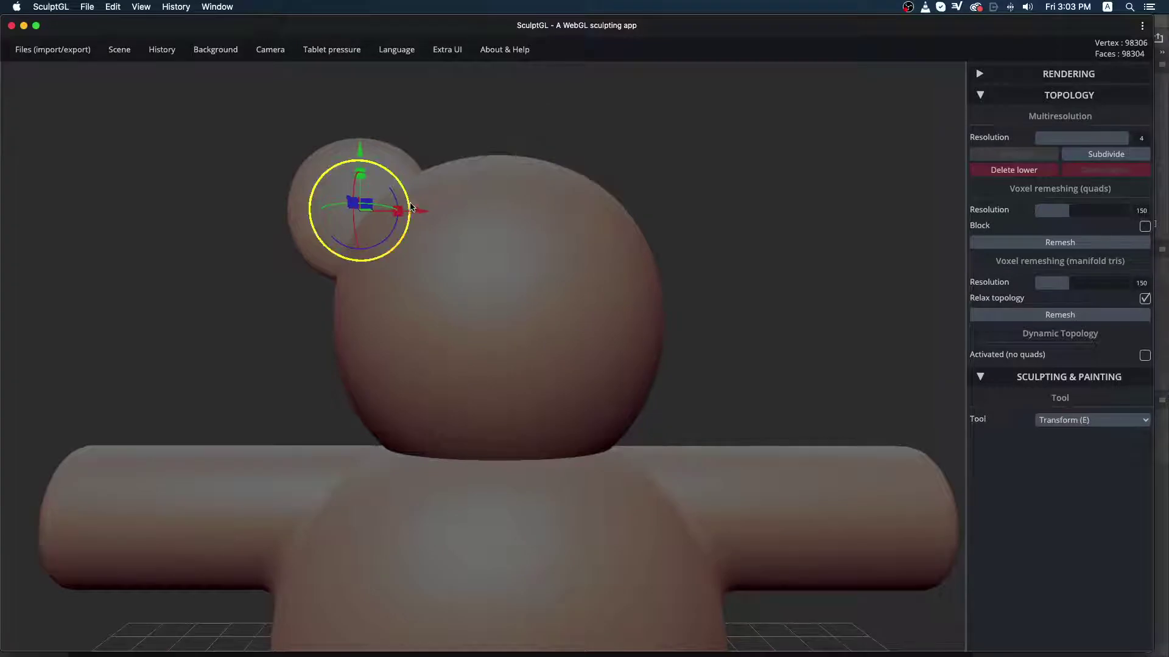
mouse_move(411, 209)
mouse_down()
mouse_move(657, 214)
mouse_move(702, 226)
mouse_up()
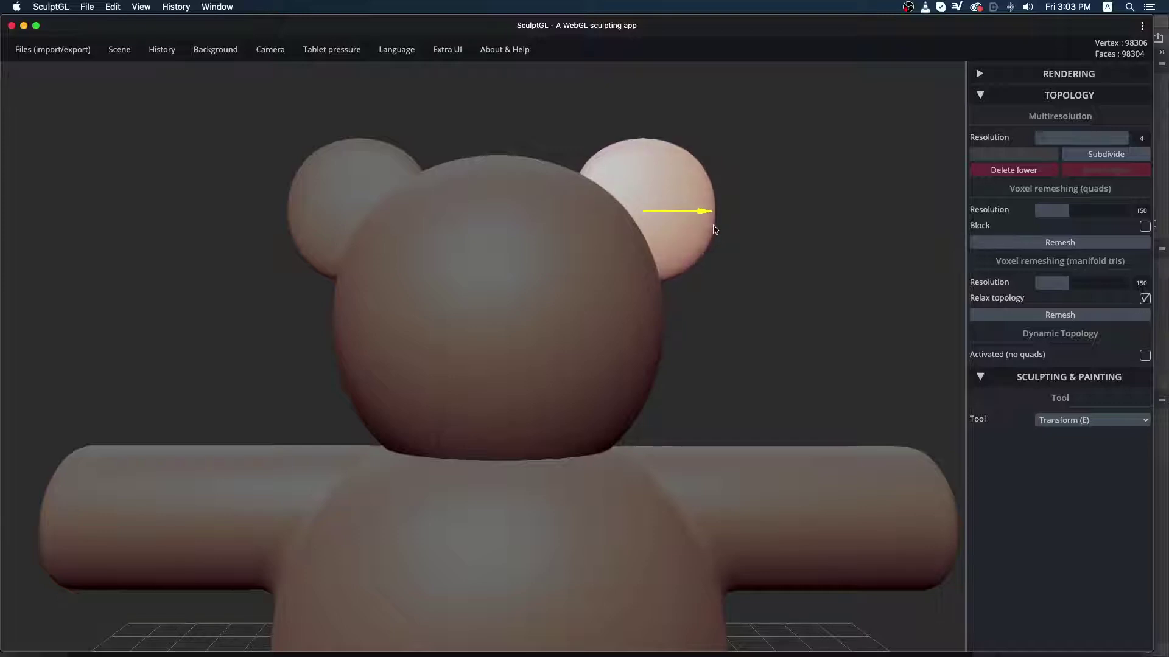
drag(713, 225, 715, 226)
drag(794, 243, 807, 299)
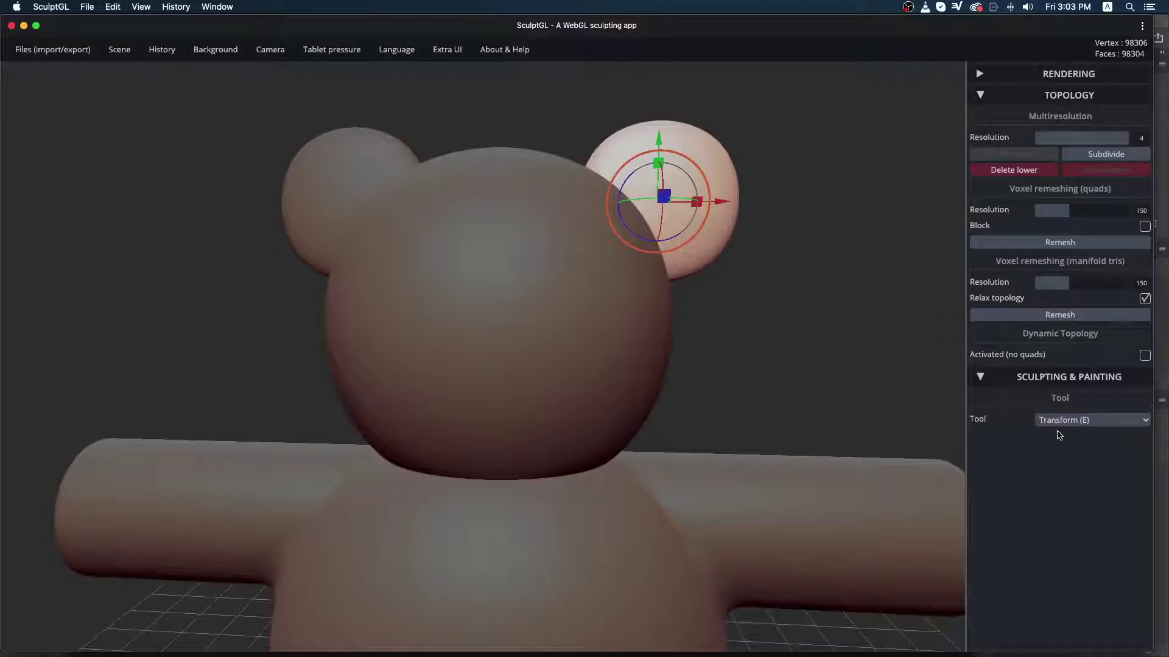
Step: Select the head and both ears together and merge them with manifold-tris voxel remeshing at resolution 150
click(1060, 421)
click(1047, 286)
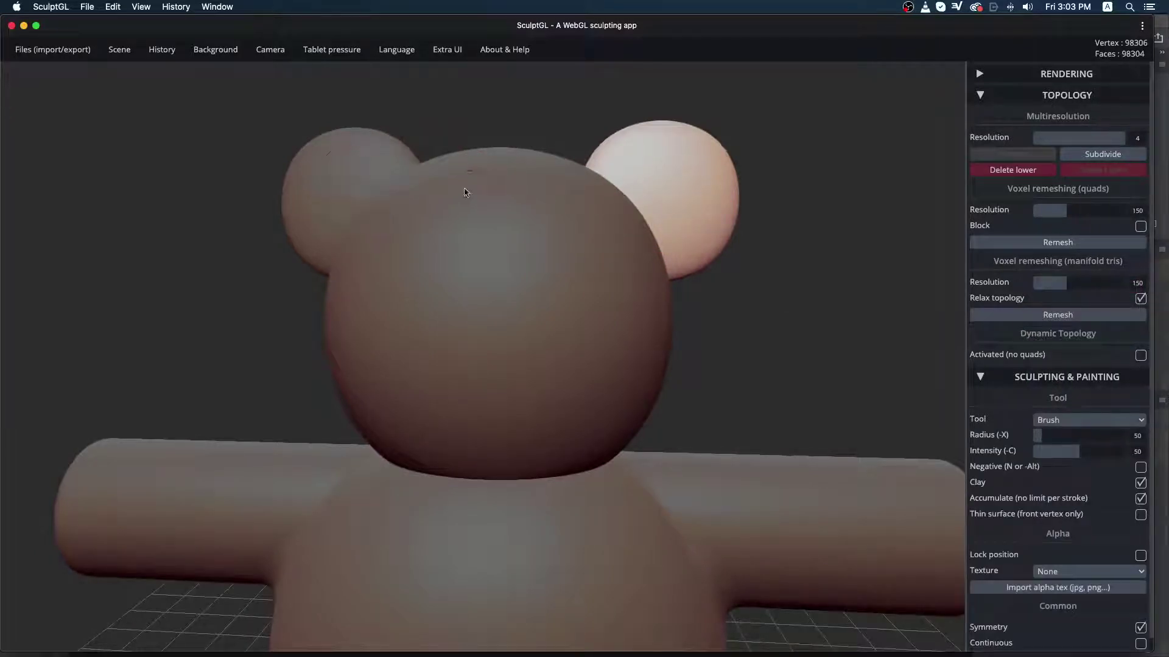
shift+click(566, 256)
key(shift)
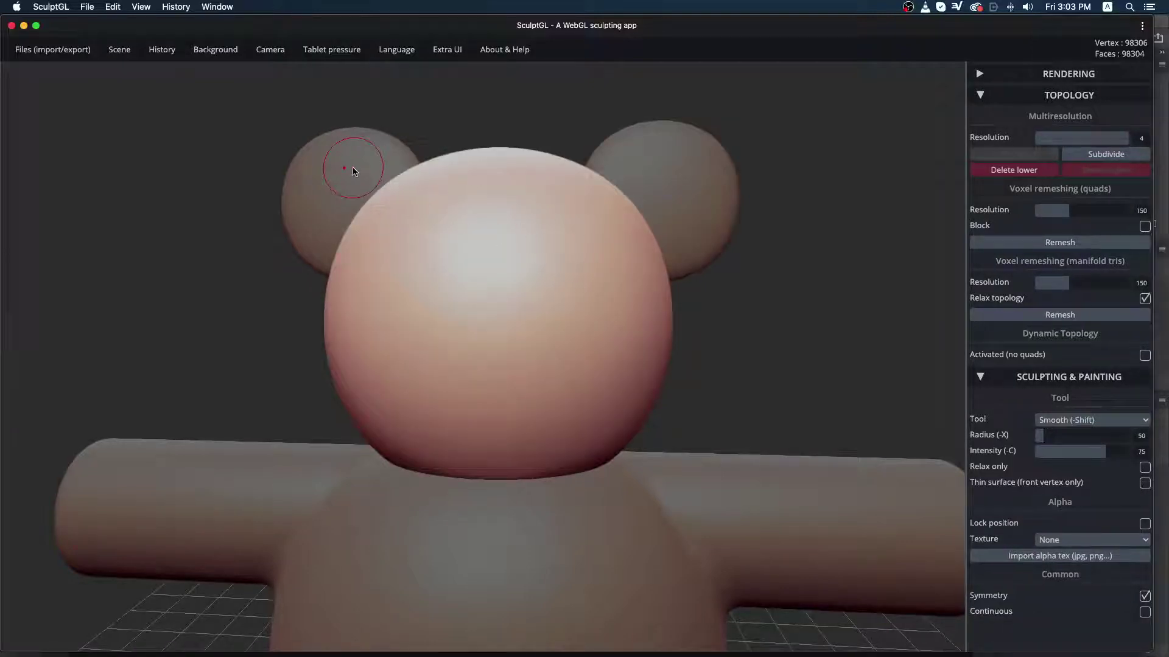
shift+click(353, 172)
shift+click(696, 177)
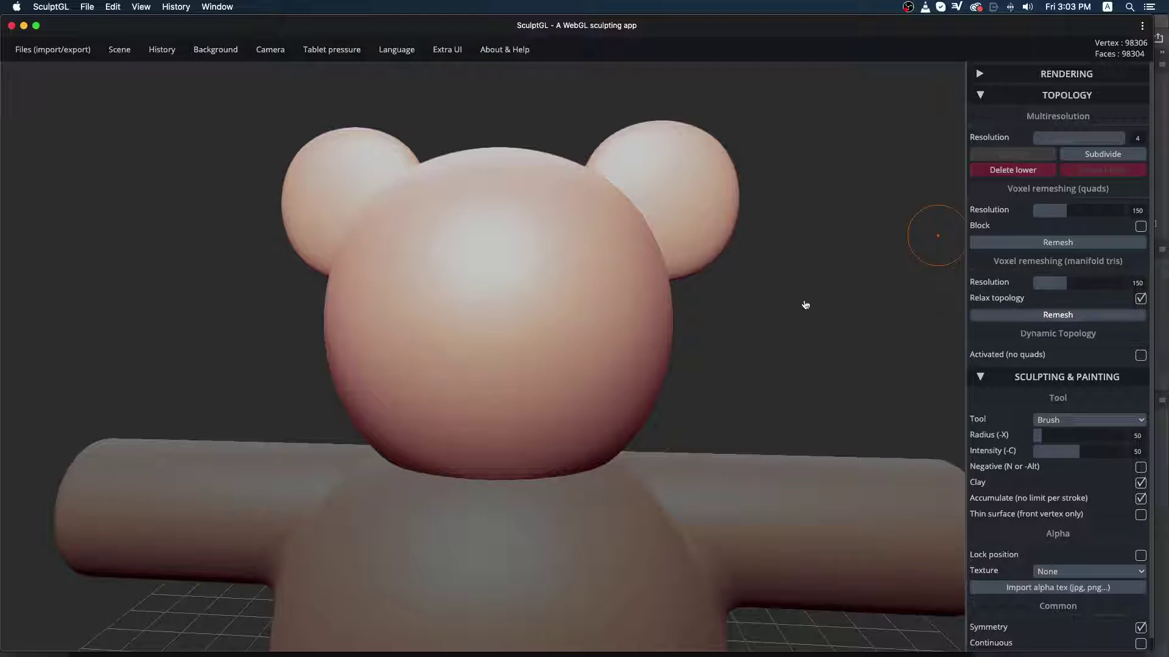
Step: Smooth the seams where both ears join the head, on the front and around the upper edges
mouse_move(809, 308)
mouse_down()
mouse_move(722, 323)
mouse_move(634, 417)
mouse_move(773, 337)
mouse_move(718, 340)
mouse_up()
shift+drag(646, 246, 594, 172)
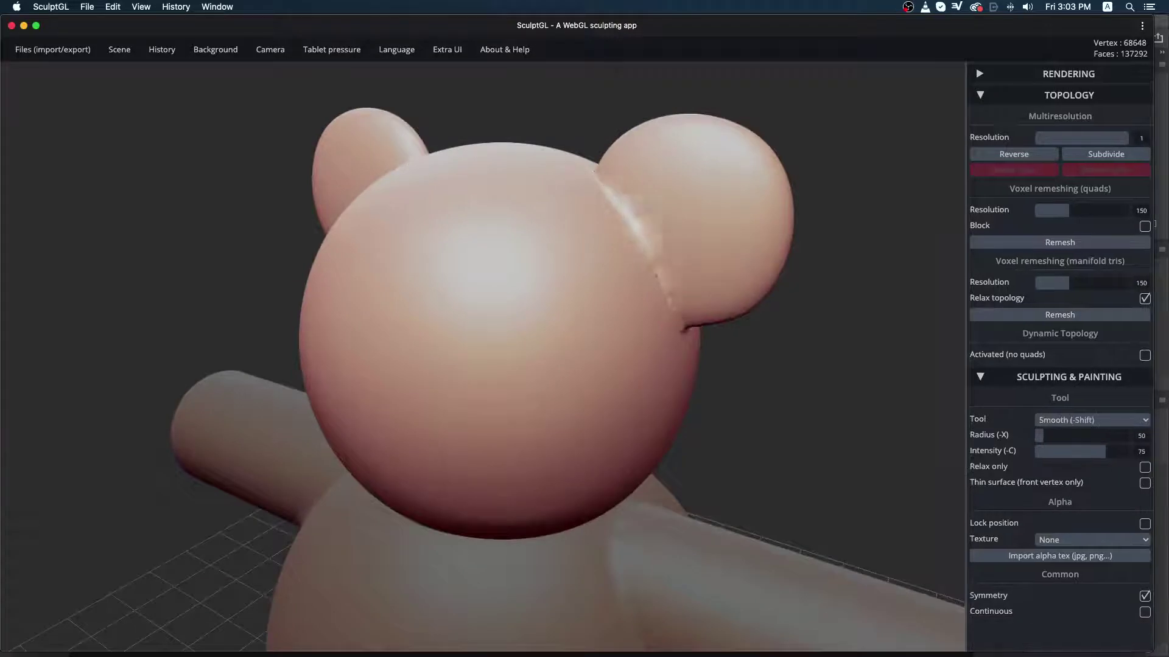
shift+drag(656, 276, 688, 329)
drag(885, 352, 341, 320)
shift+drag(383, 187, 379, 244)
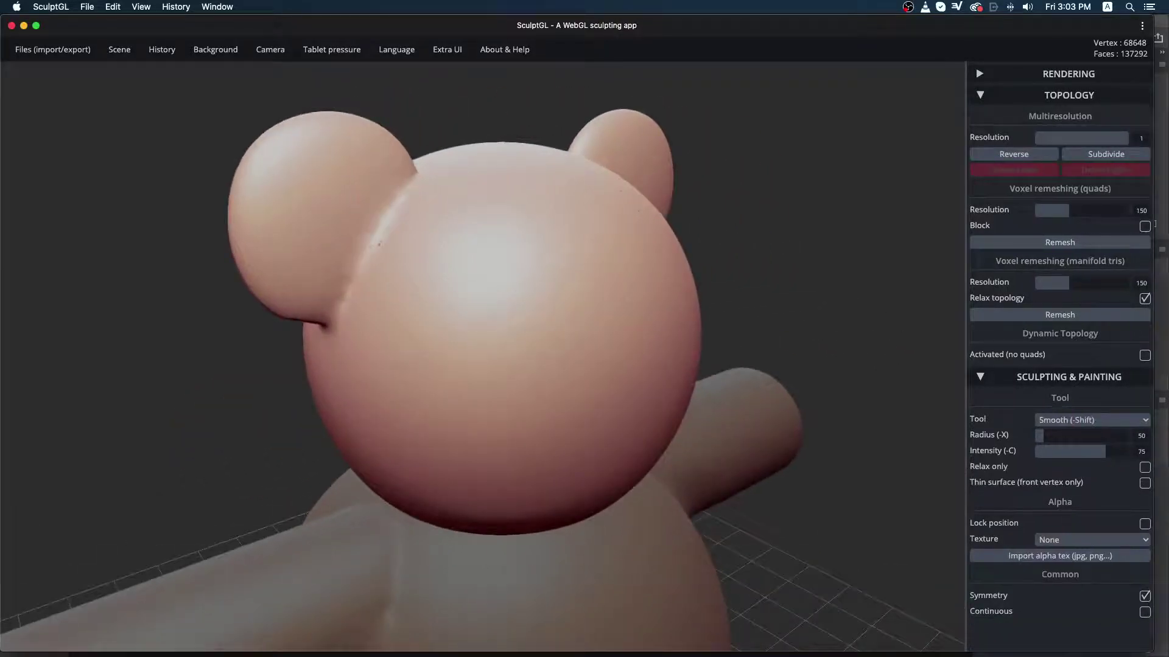
mouse_move(250, 391)
mouse_down()
mouse_move(490, 465)
mouse_move(581, 563)
mouse_up()
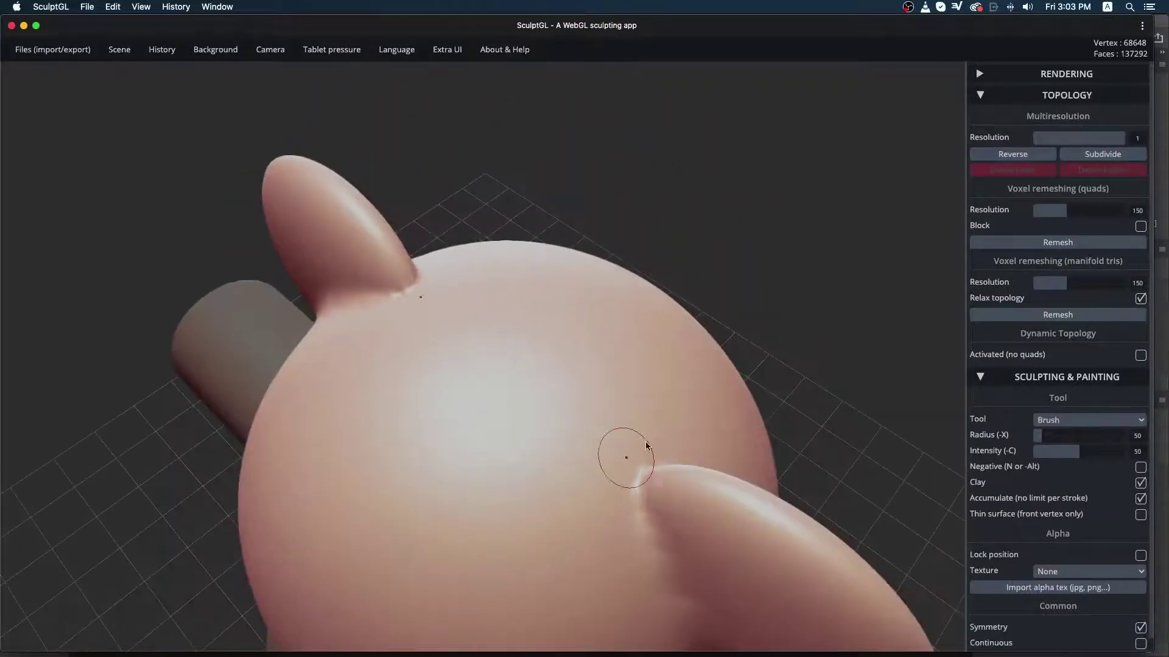
shift+drag(653, 463, 631, 428)
mouse_move(760, 204)
mouse_down()
mouse_move(552, 237)
mouse_move(740, 183)
mouse_move(770, 201)
mouse_up()
drag(819, 492, 934, 443)
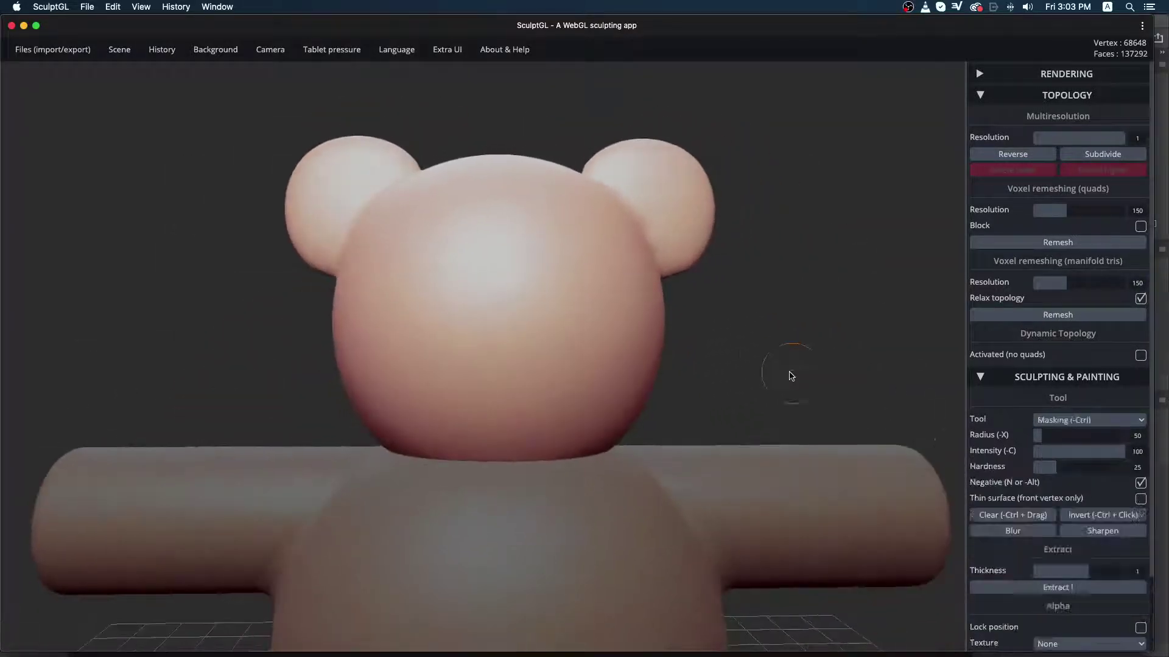
Step: Add a sphere for the snout and raise it from the body to the lower part of the head with the Transform tool
ctrl+right_drag(766, 351, 250, 412)
mouse_move(490, 359)
right_down()
mouse_move(600, 365)
mouse_move(294, 360)
mouse_move(483, 321)
mouse_move(848, 327)
mouse_move(334, 341)
mouse_move(298, 299)
mouse_move(536, 320)
mouse_move(773, 326)
mouse_move(780, 316)
right_up()
ctrl+right_drag(569, 410, 851, 295)
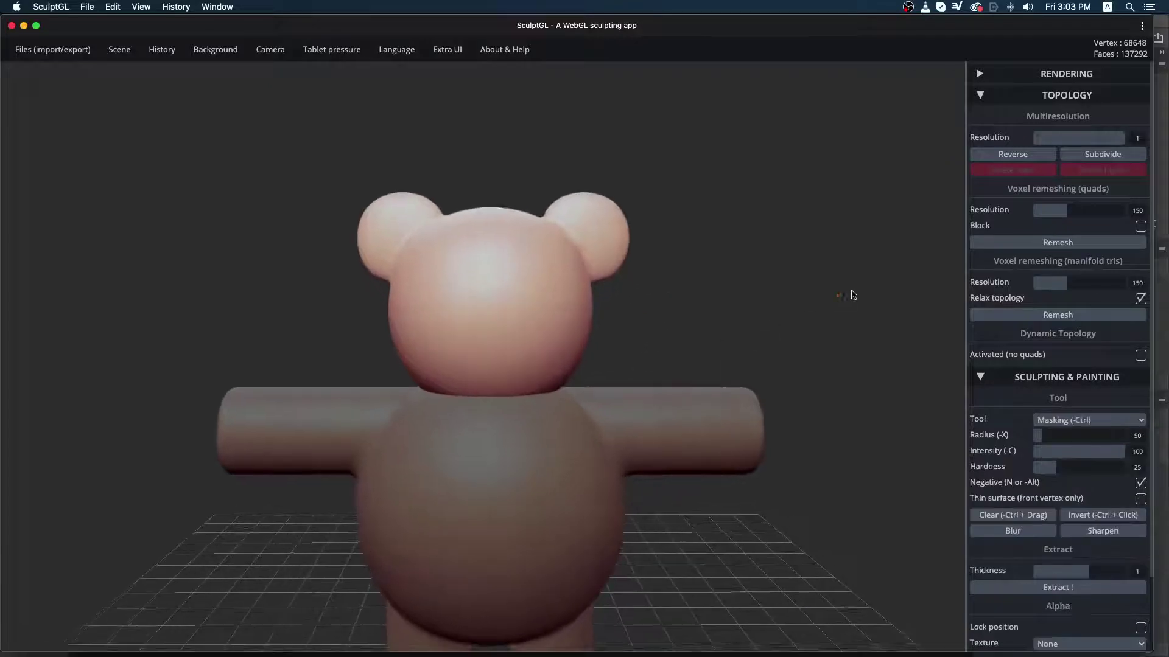
ctrl+right_drag(477, 339, 704, 261)
ctrl+scroll(704, 262, up, 5)
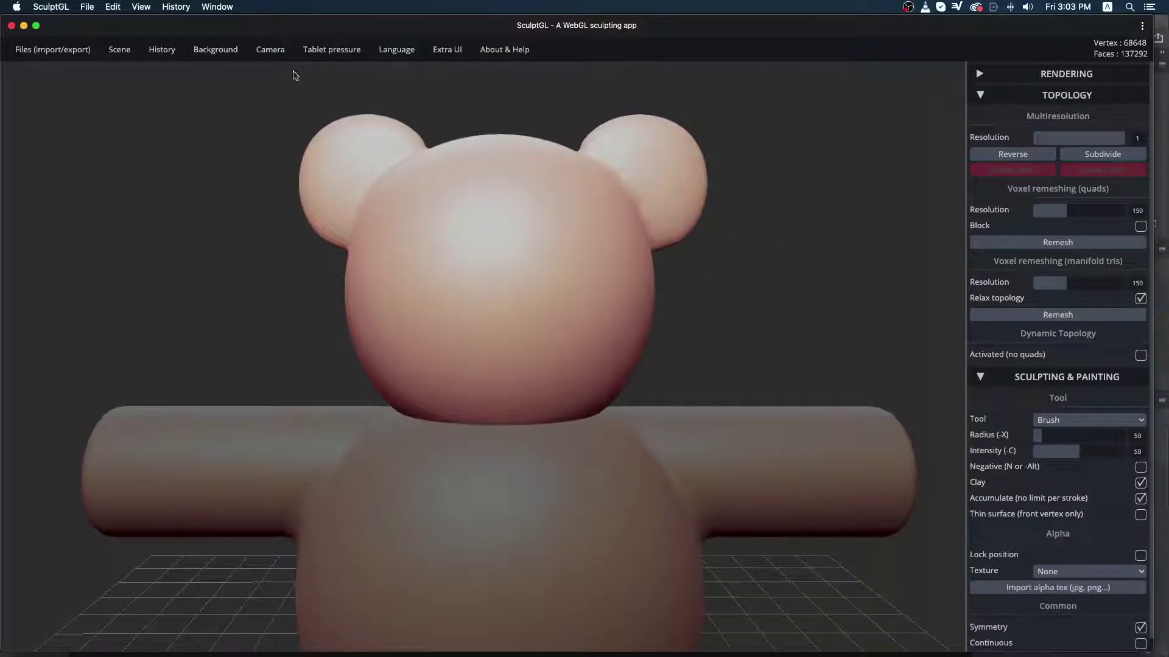
mouse_move(169, 52)
mouse_move(124, 57)
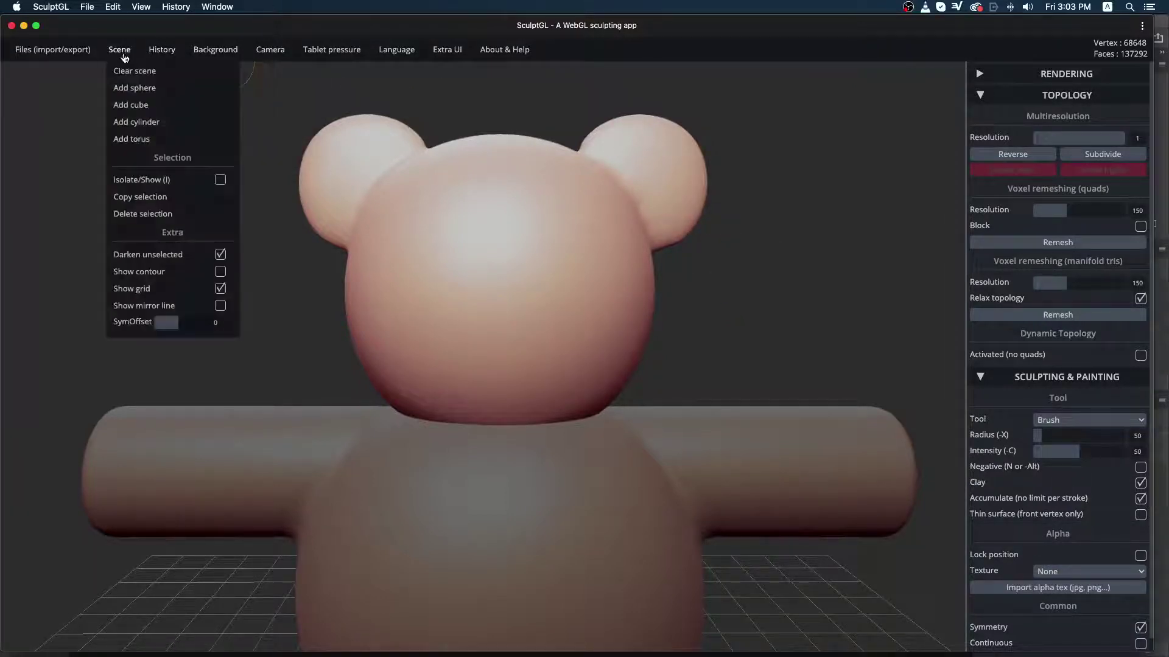
click(135, 89)
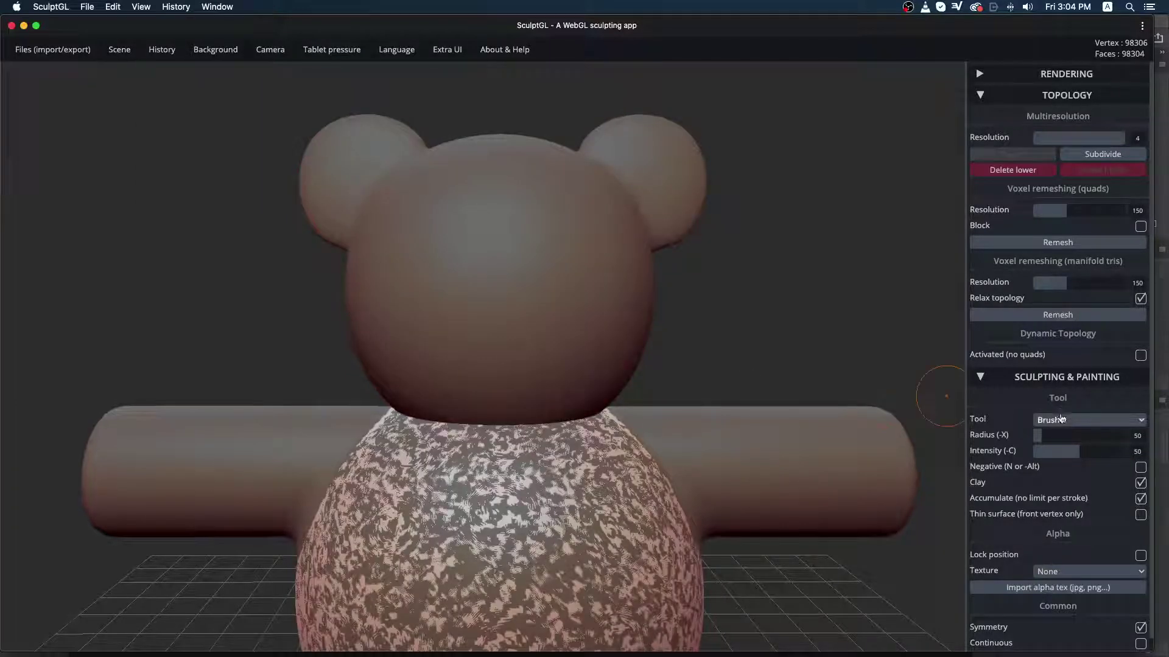
click(1061, 419)
click(1053, 553)
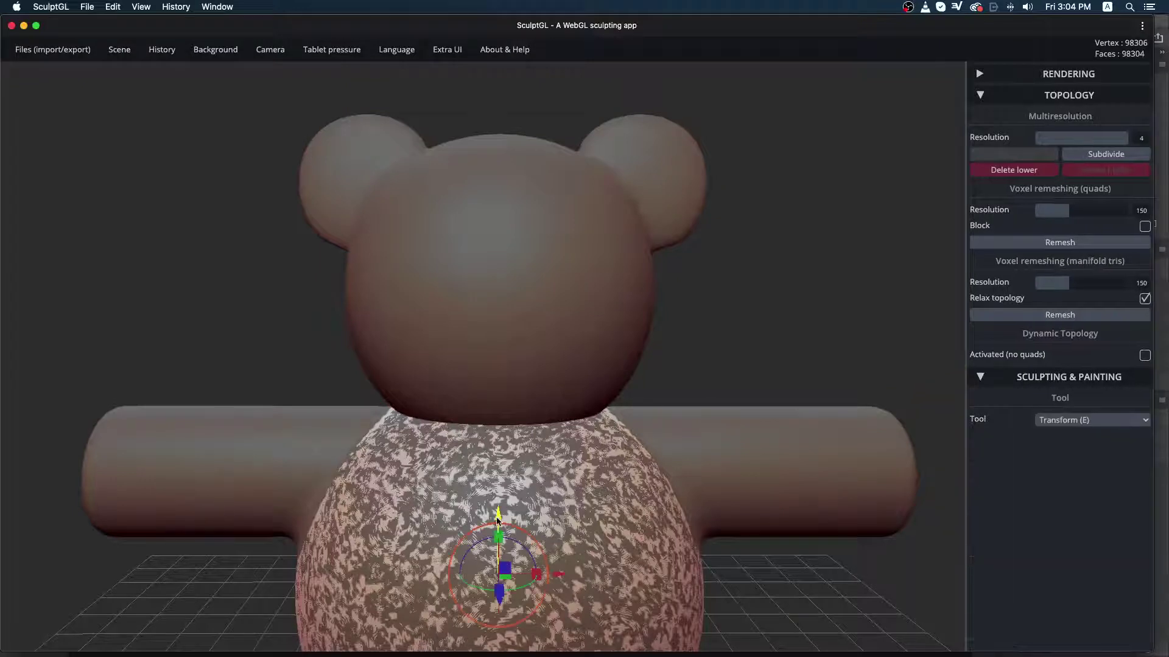
drag(498, 519, 515, 357)
Step: Move the snout sphere forward until it protrudes from the front of the head
drag(831, 350, 509, 347)
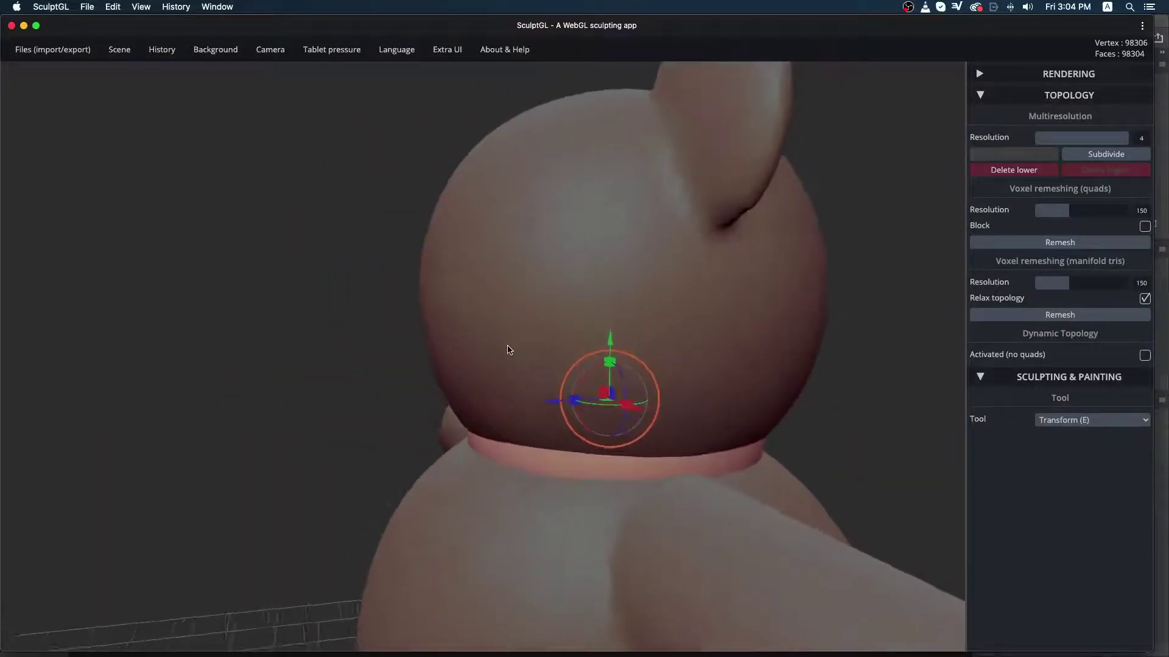
click(505, 345)
click(520, 450)
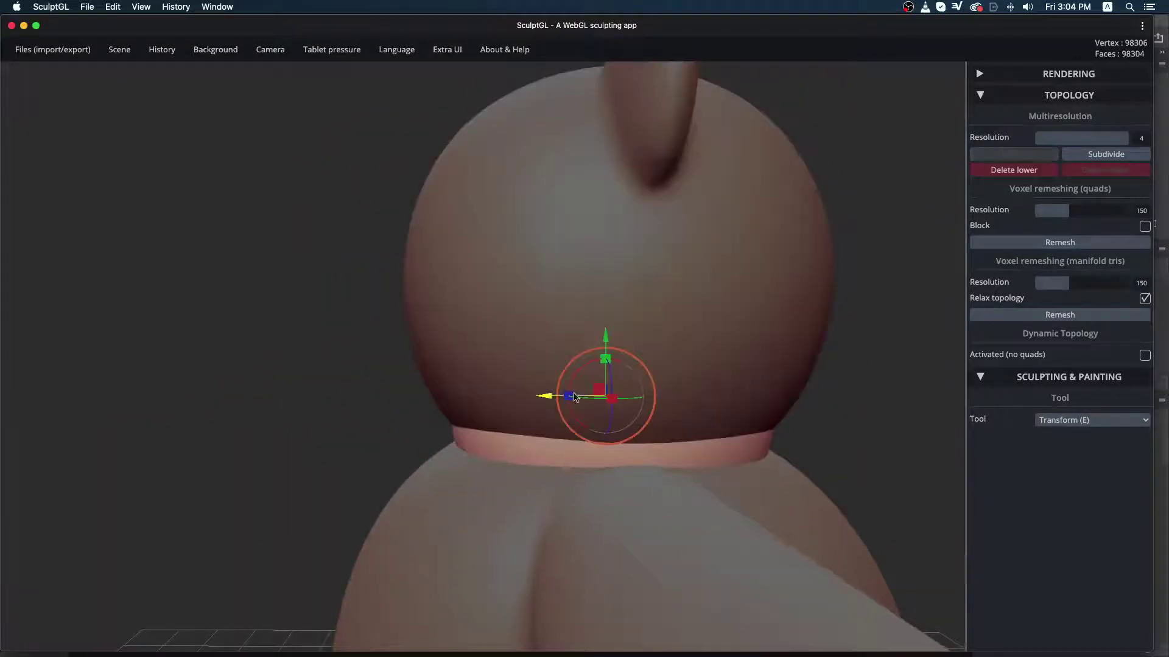
drag(574, 397, 331, 397)
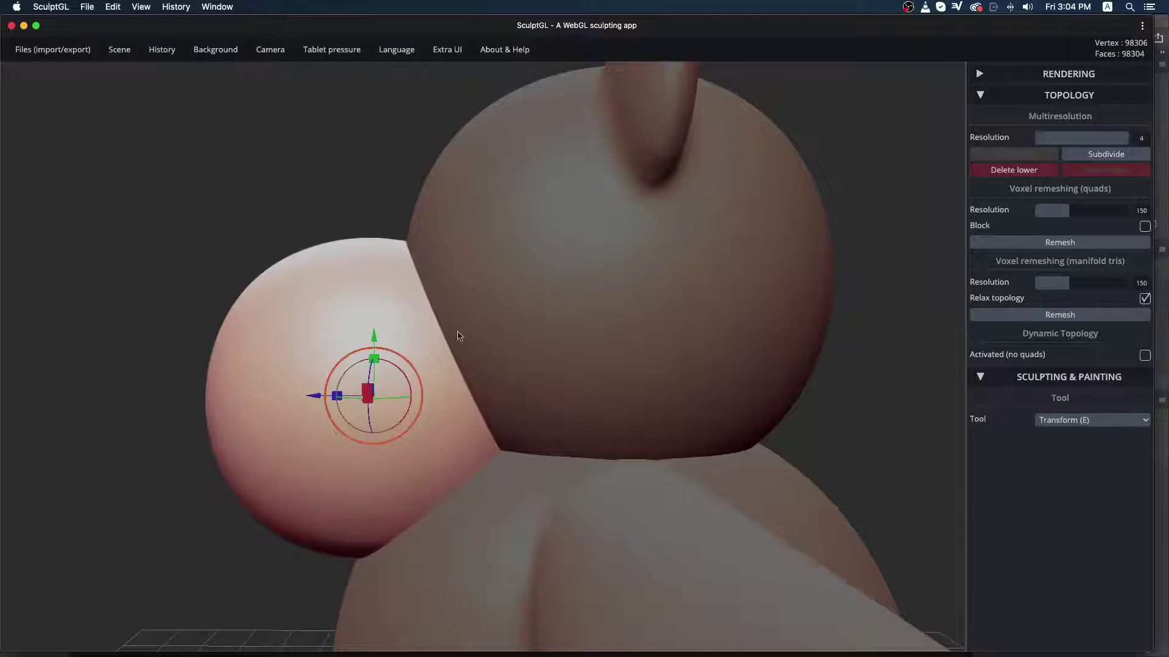
Step: Shrink the snout sphere to a small ball at mid-face height and push it back partly into the head
drag(148, 550, 329, 544)
key(space)
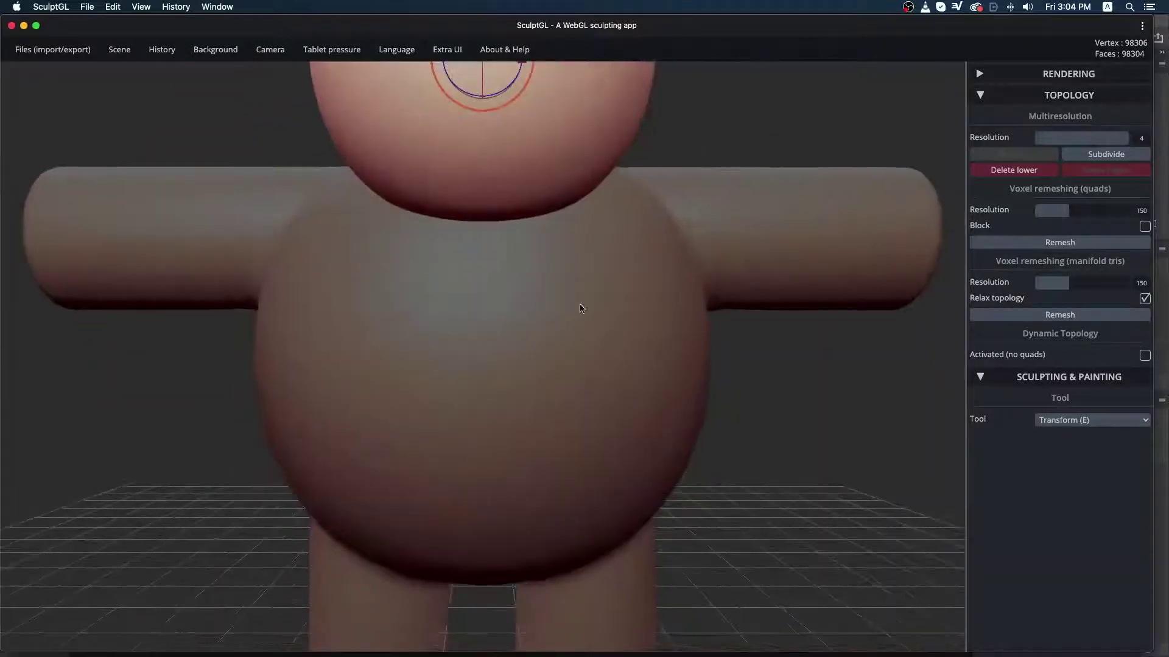
right_drag(671, 230, 658, 510)
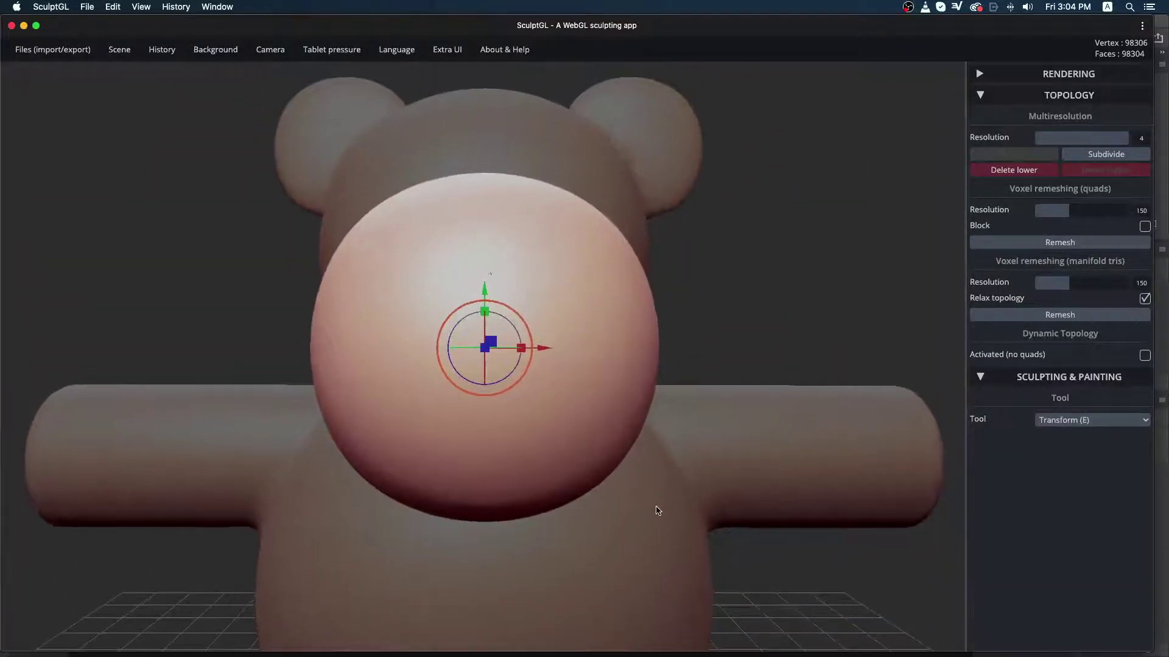
drag(485, 295, 495, 244)
right_drag(764, 308, 839, 289)
drag(701, 231, 702, 246)
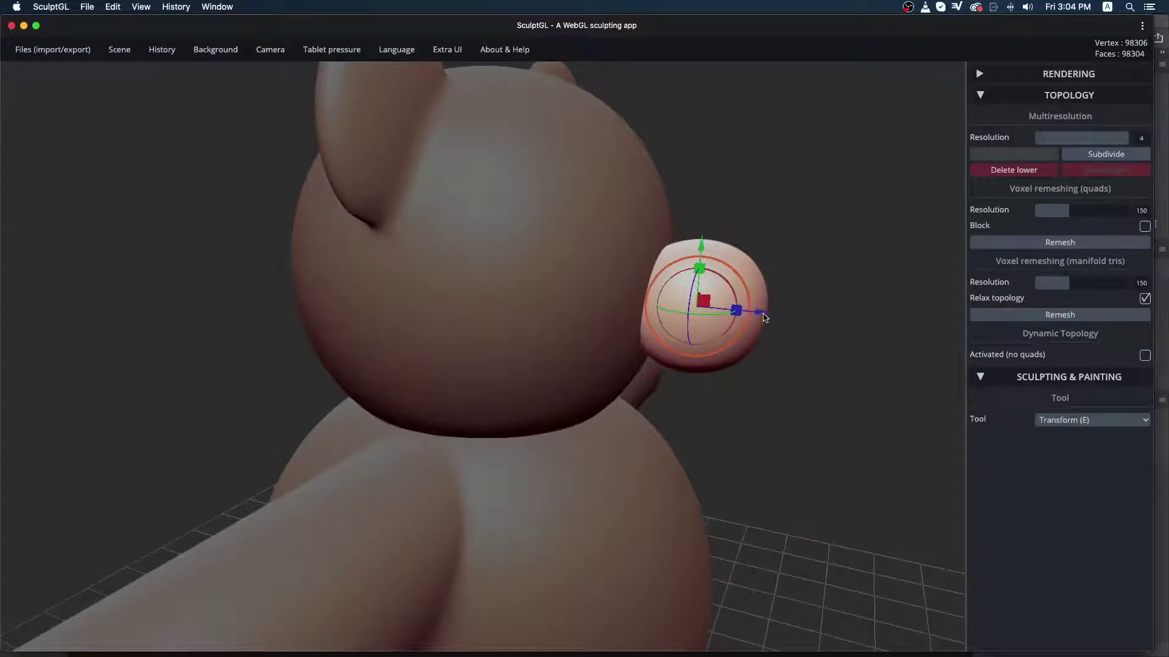
drag(764, 317, 692, 308)
Step: Reshape the snout into a horizontal oval by reducing its height and widening it sideways
right_drag(757, 289, 587, 276)
click(587, 276)
click(536, 332)
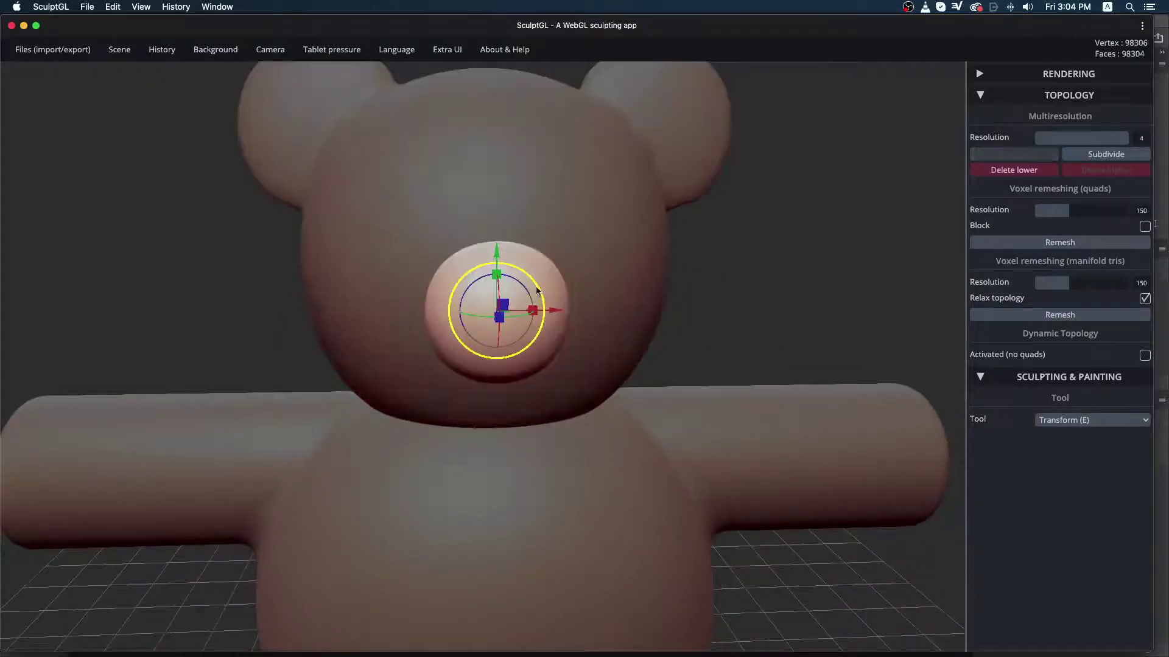
right_drag(546, 282, 699, 216)
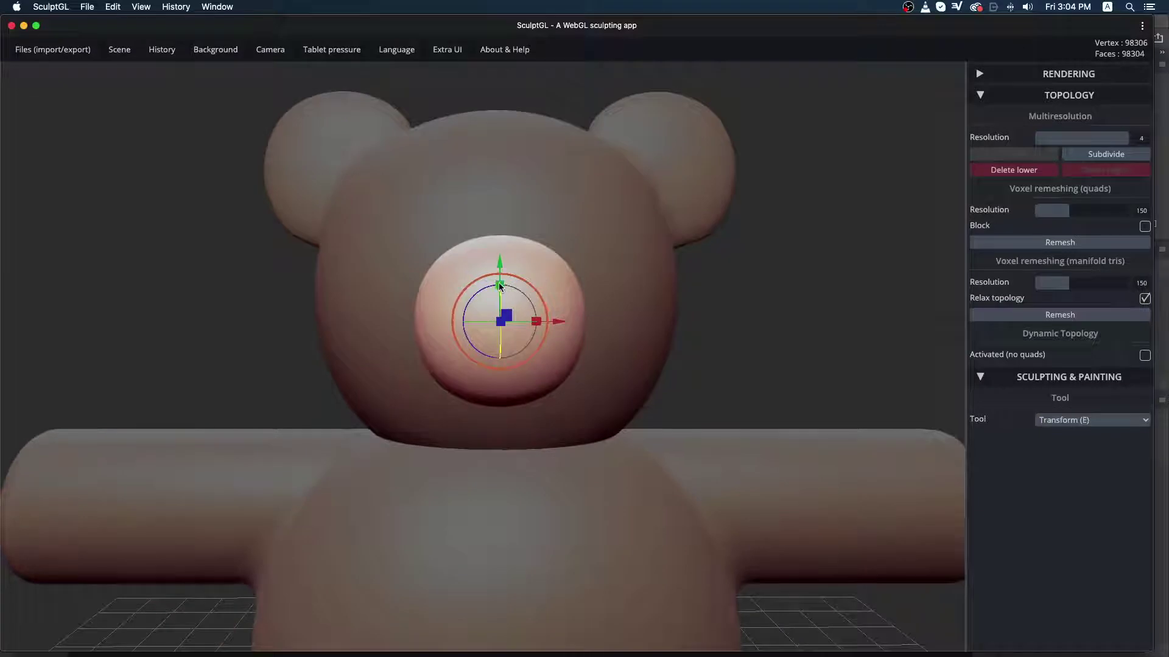
drag(499, 283, 501, 297)
right_drag(840, 320, 761, 320)
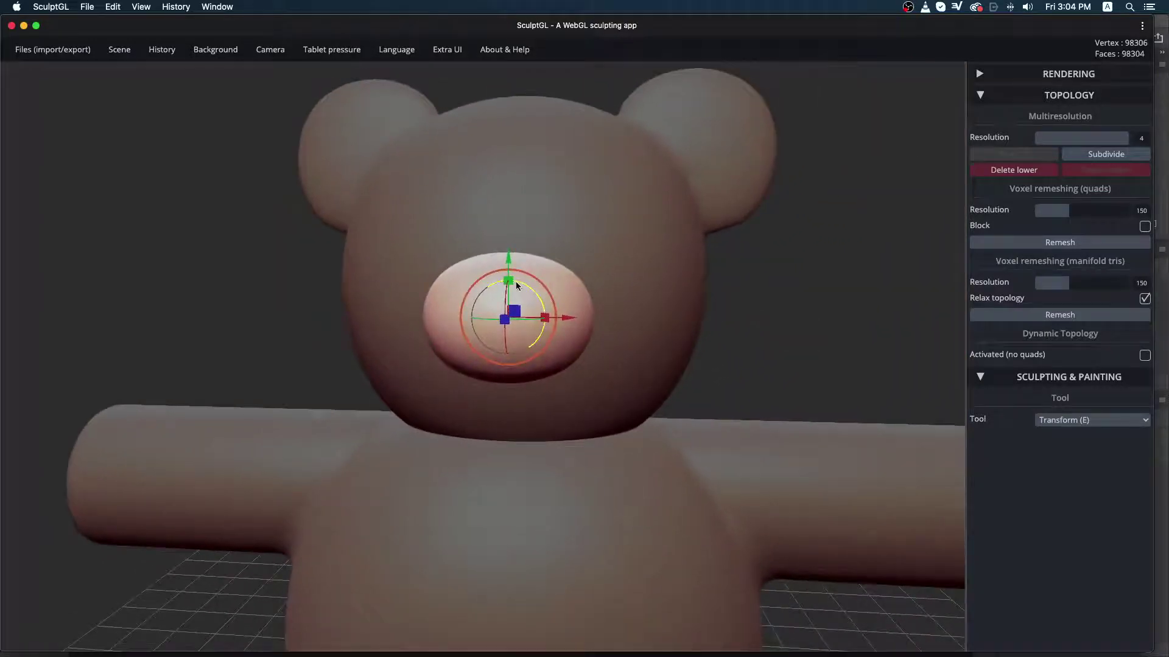
drag(517, 286, 509, 277)
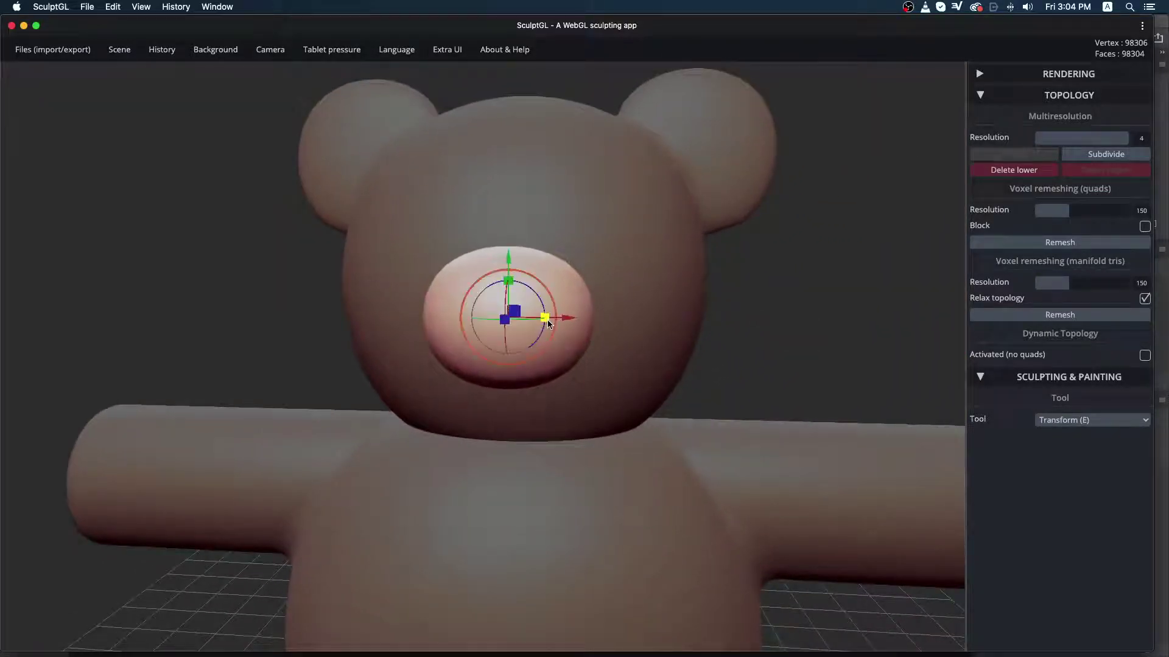
drag(545, 318, 554, 317)
Step: Lower the oval snout slightly on the front of the face
drag(786, 297, 817, 344)
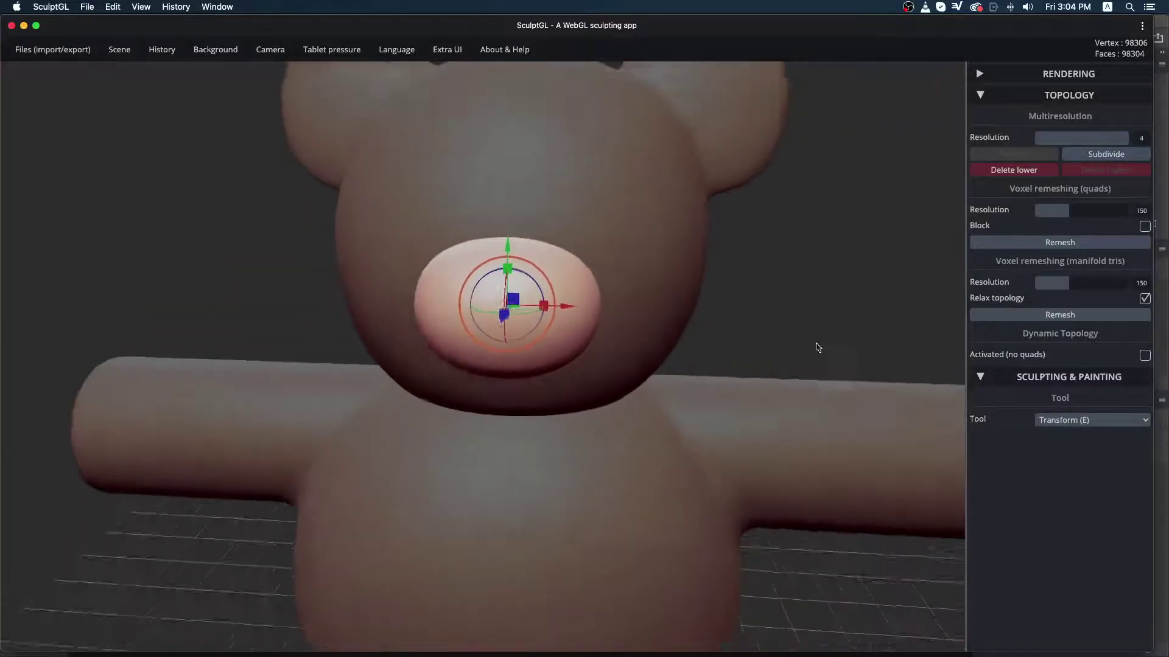
right_drag(818, 348, 675, 307)
drag(506, 252, 502, 270)
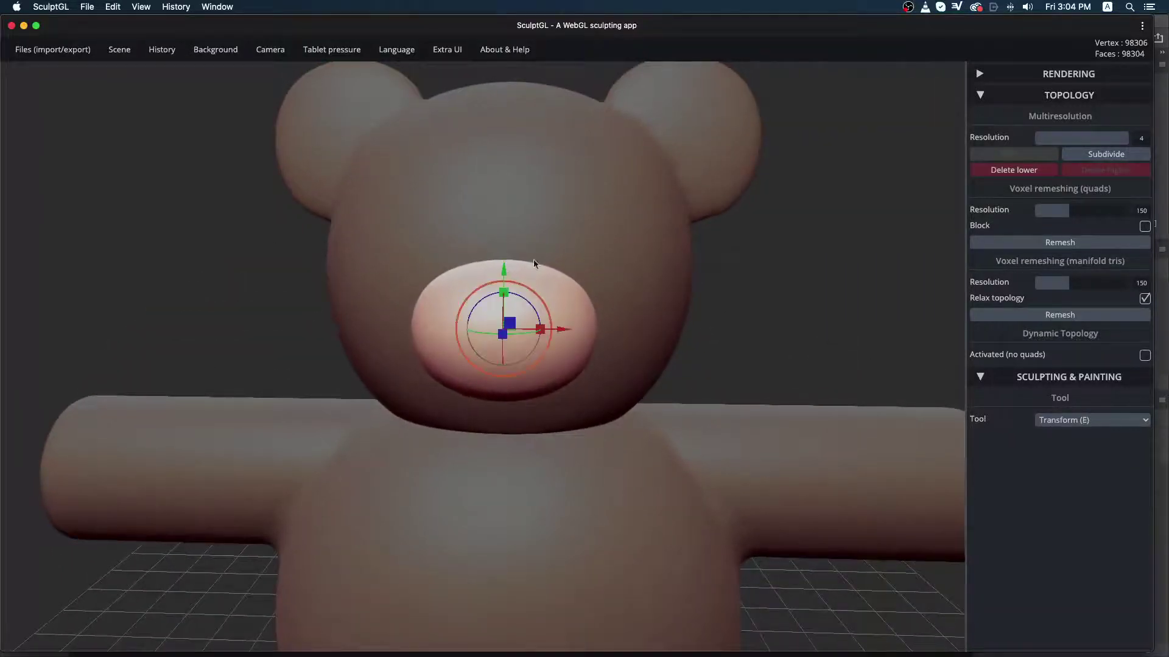
right_drag(810, 286, 733, 318)
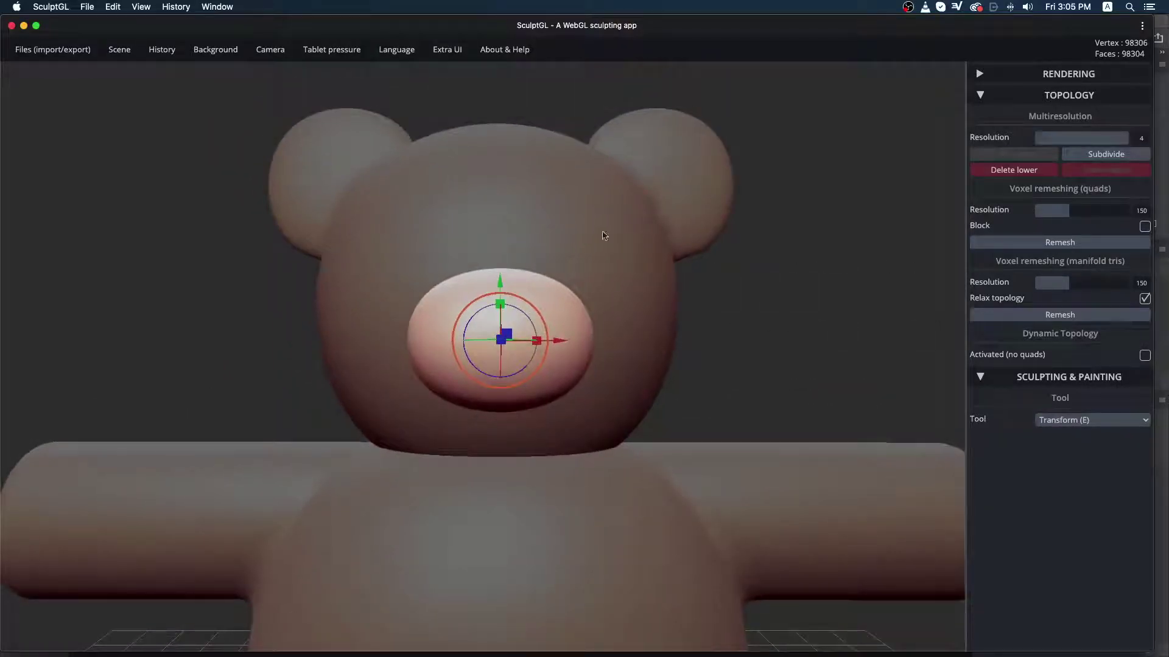
Step: Select the head and snout together and merge them with manifold-tris voxel remeshing at resolution 150
key(shift)
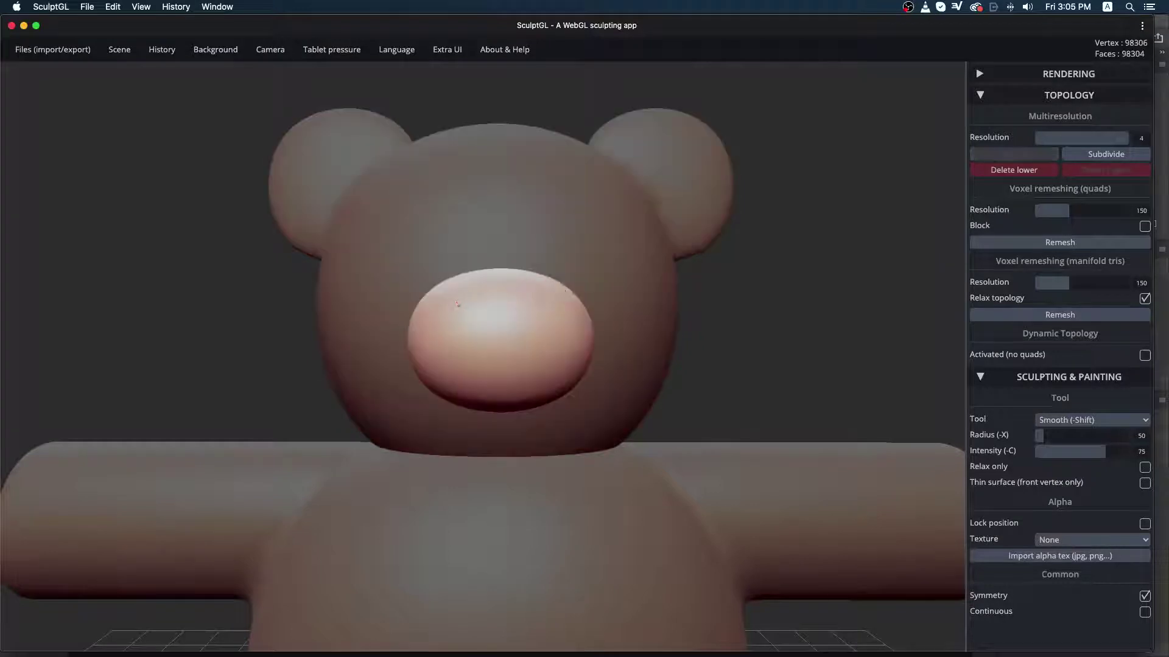
shift+click(570, 255)
key(shift)
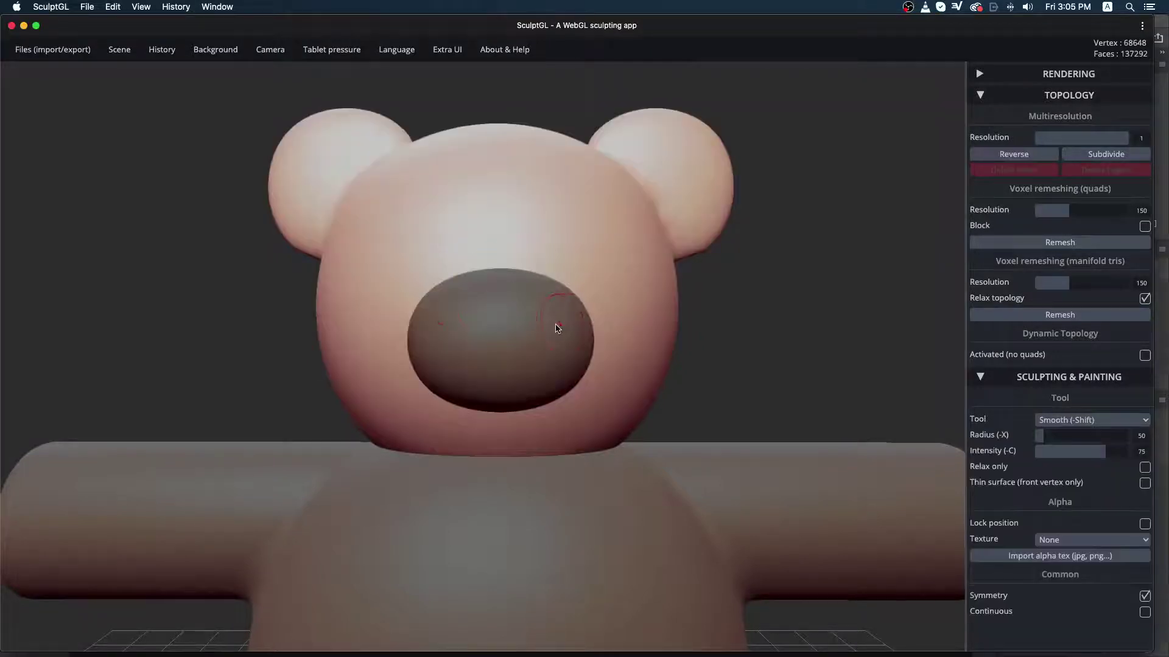
shift+click(562, 328)
shift+click(590, 306)
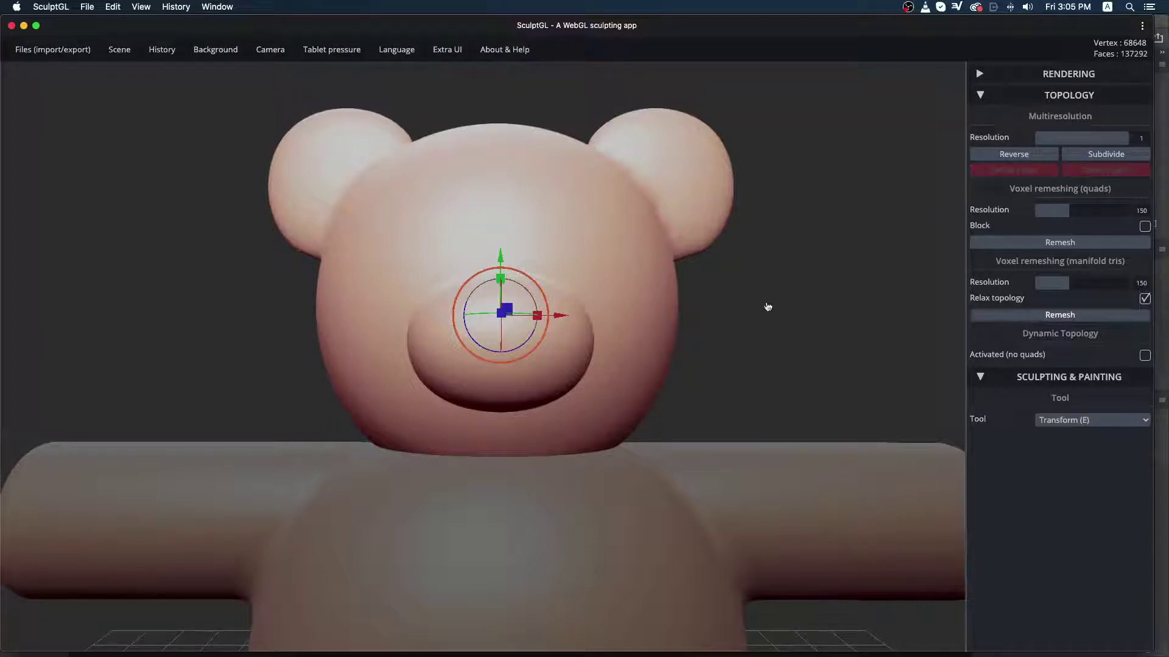
Step: Smooth the seam where the snout meets the bear's face, using the Smooth brush with symmetry on
drag(786, 302, 839, 327)
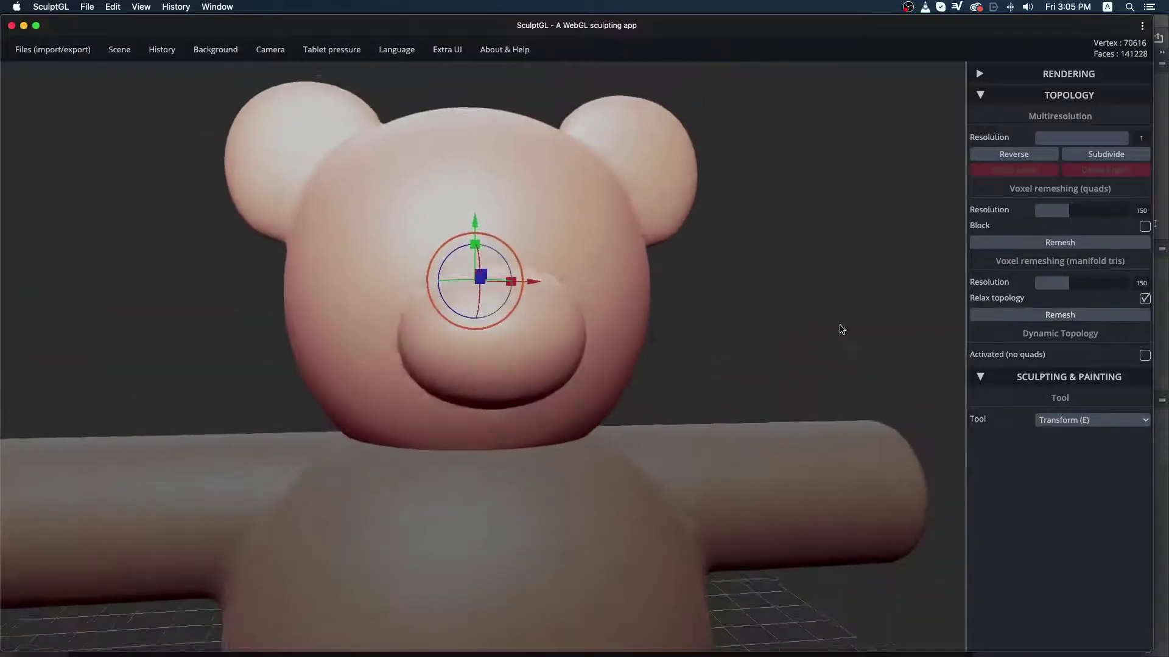
key(shift)
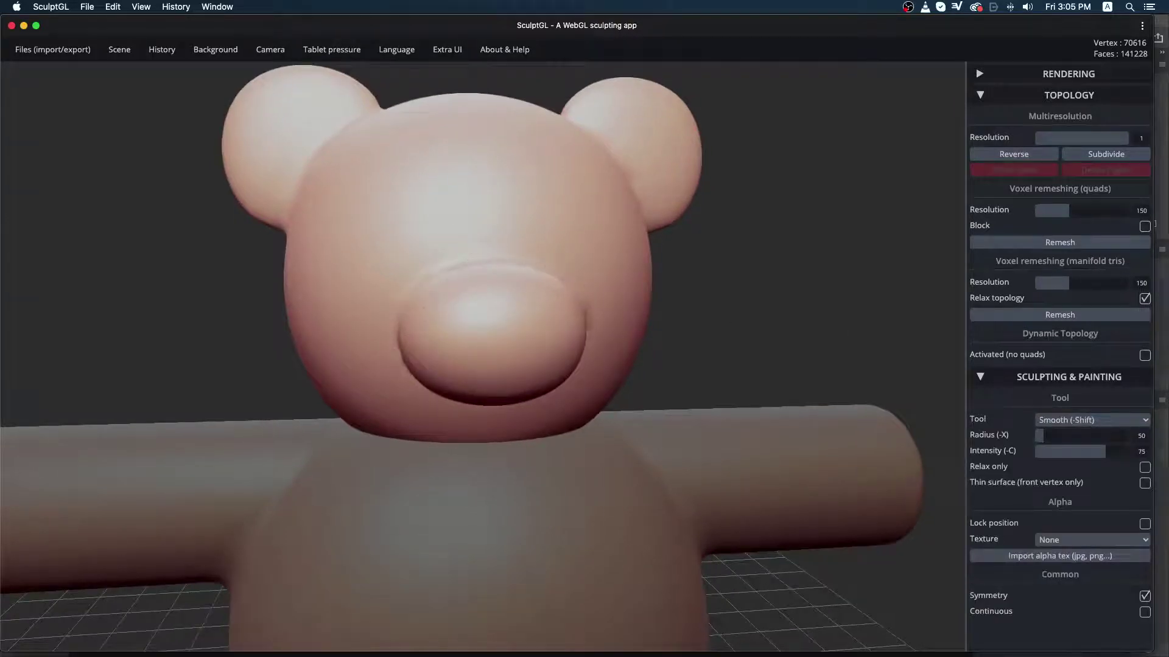
drag(819, 264, 820, 221)
key(shift)
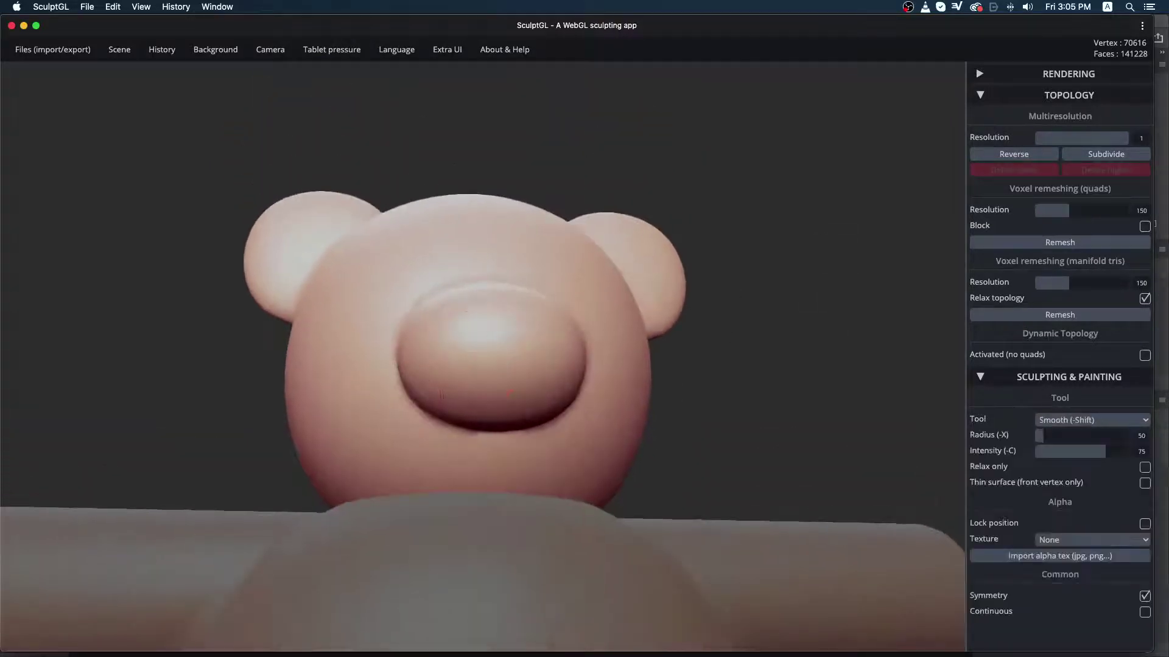
drag(848, 337, 744, 366)
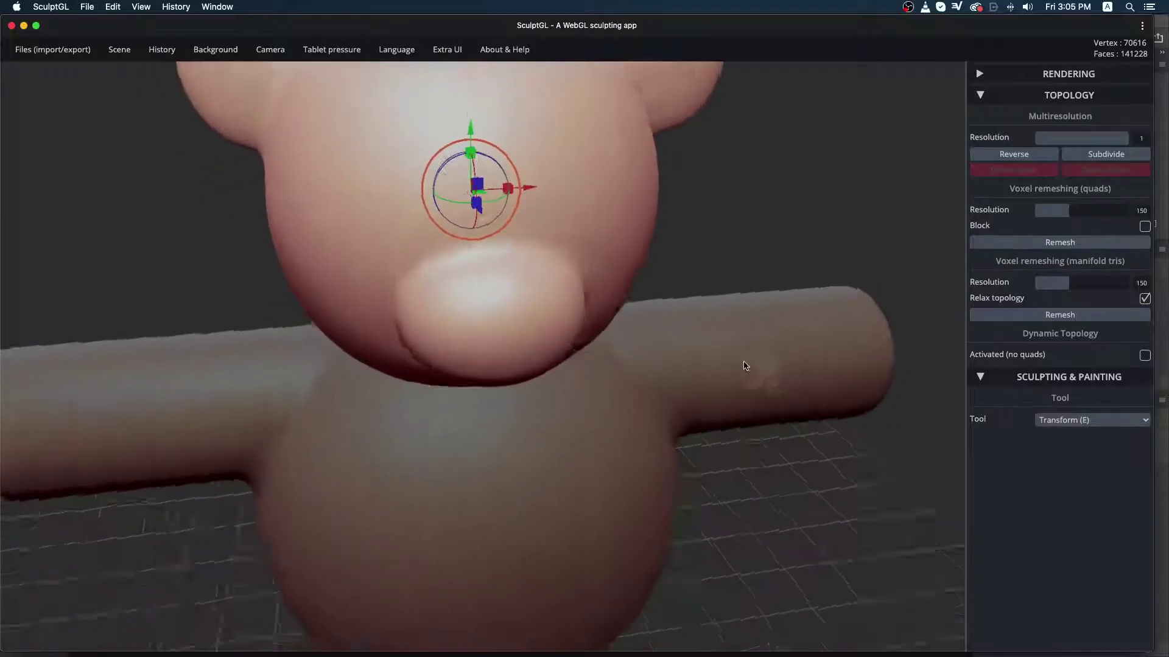
right_drag(745, 366, 778, 287)
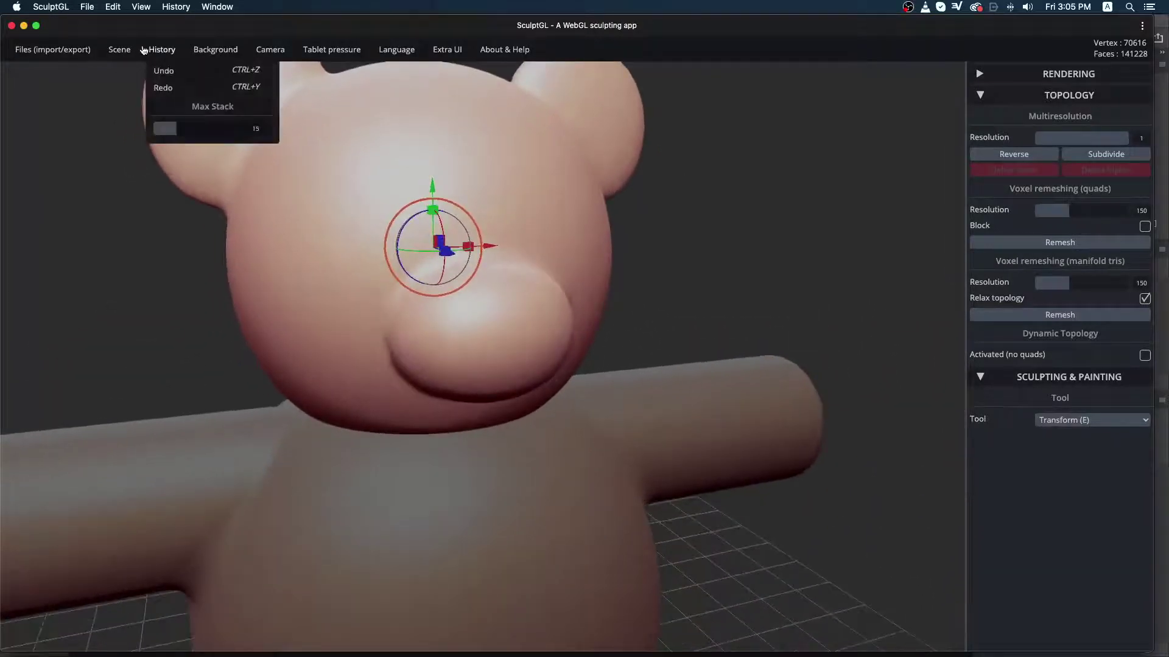
Step: Add a sphere, raise it to snout height inside the head, and scale it down to about snout size
mouse_move(122, 54)
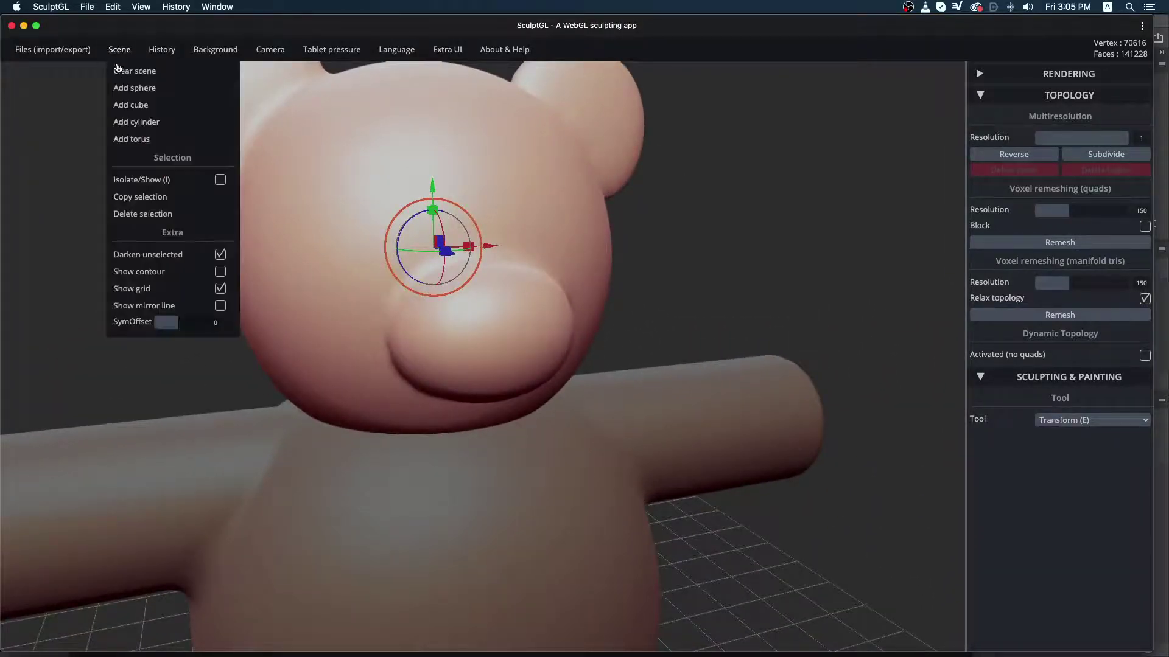
click(127, 89)
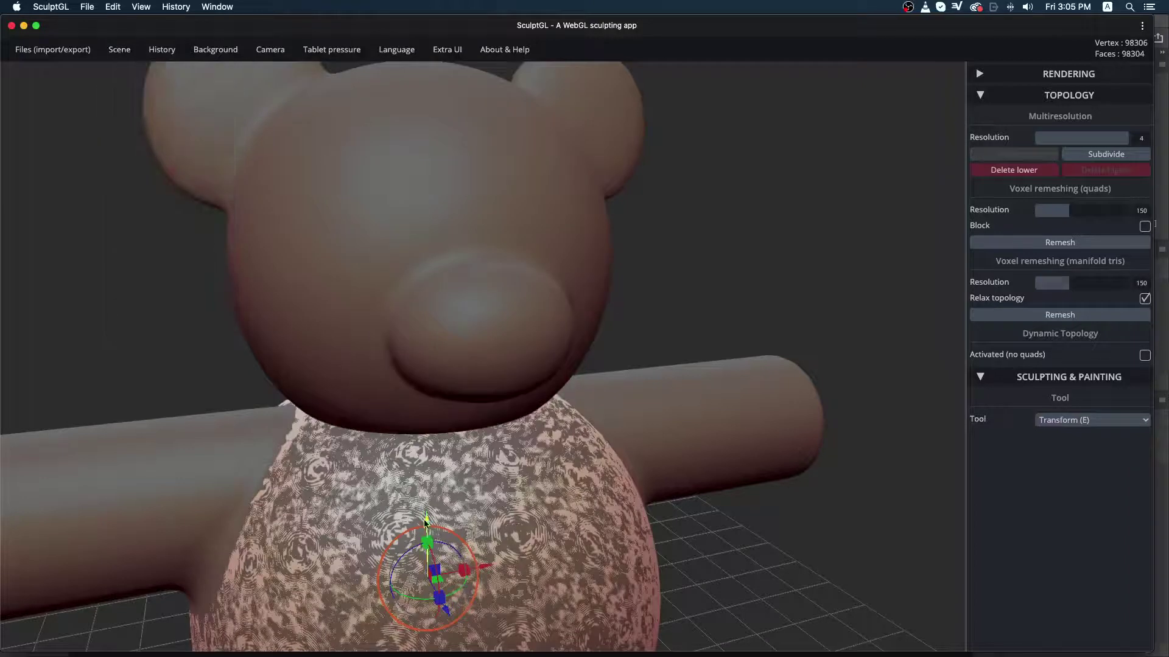
drag(426, 523, 441, 255)
drag(775, 268, 784, 283)
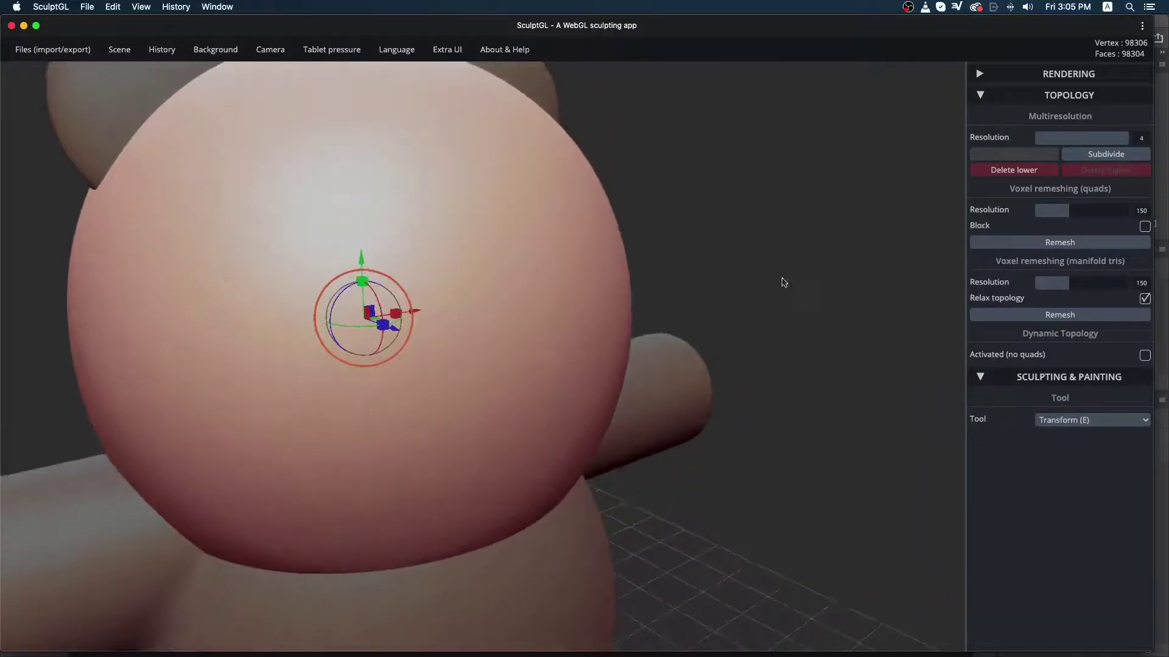
drag(391, 281, 378, 305)
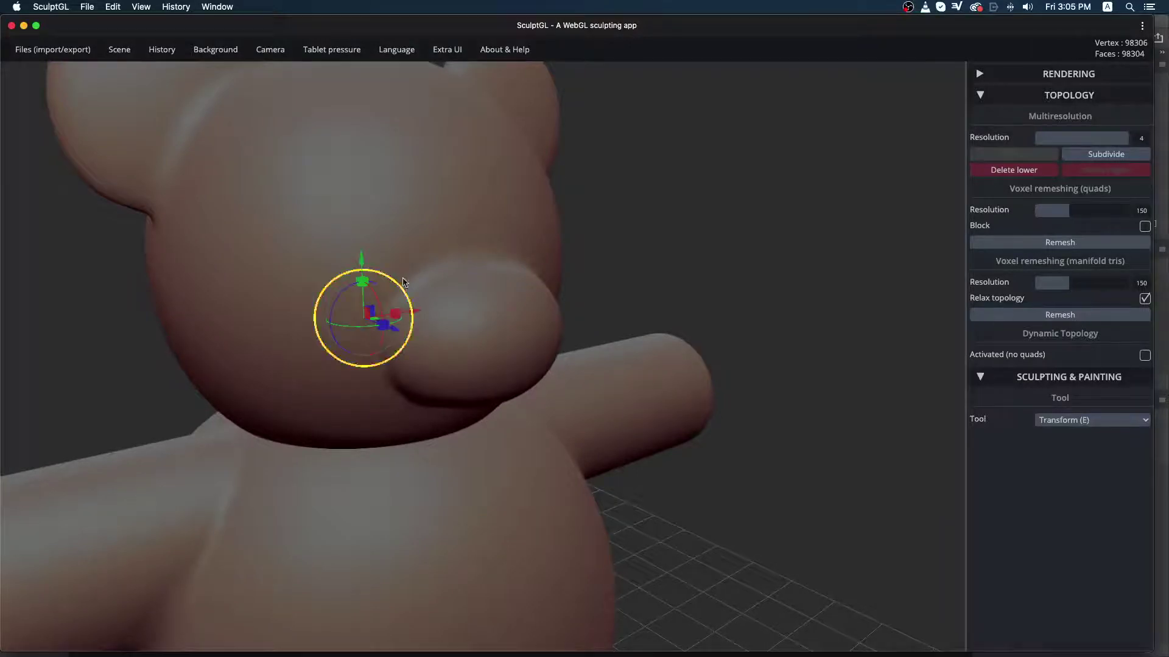
drag(691, 224, 813, 218)
mouse_move(338, 357)
mouse_down()
mouse_move(601, 377)
mouse_move(329, 349)
mouse_up()
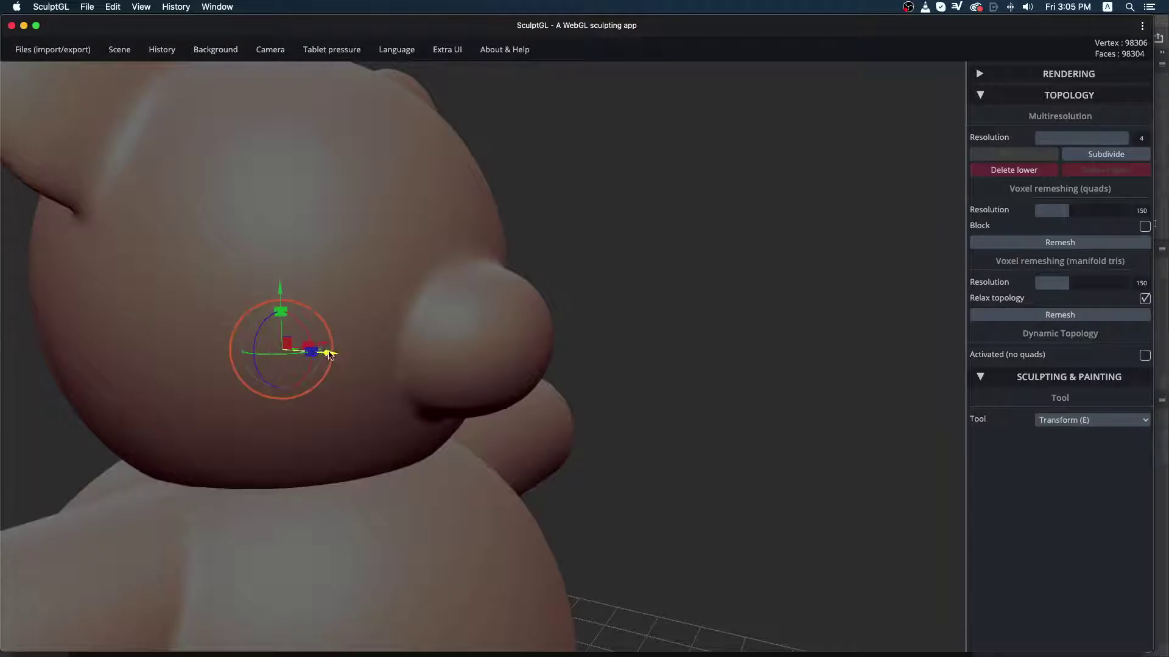
Step: Bring the sphere forward, shrink it to a small nose ball, and seat it on the upper front of the snout
drag(329, 347, 615, 373)
mouse_move(156, 47)
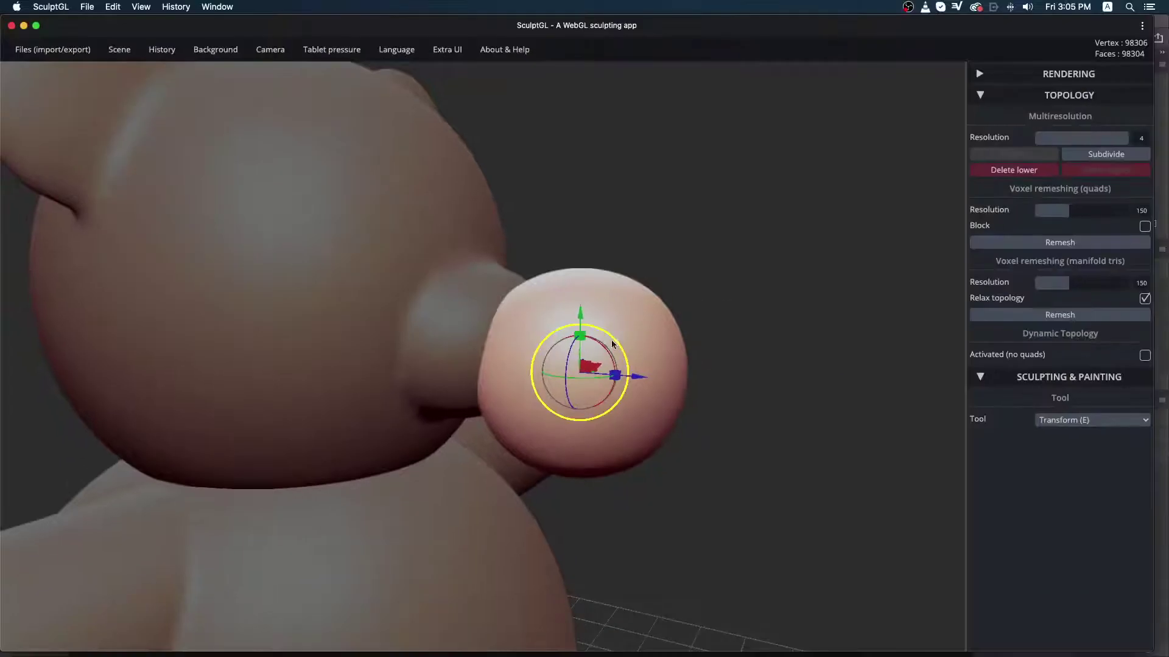
drag(613, 344, 584, 356)
drag(583, 316, 583, 262)
drag(667, 297, 696, 292)
drag(651, 327, 504, 259)
click(548, 308)
click(518, 318)
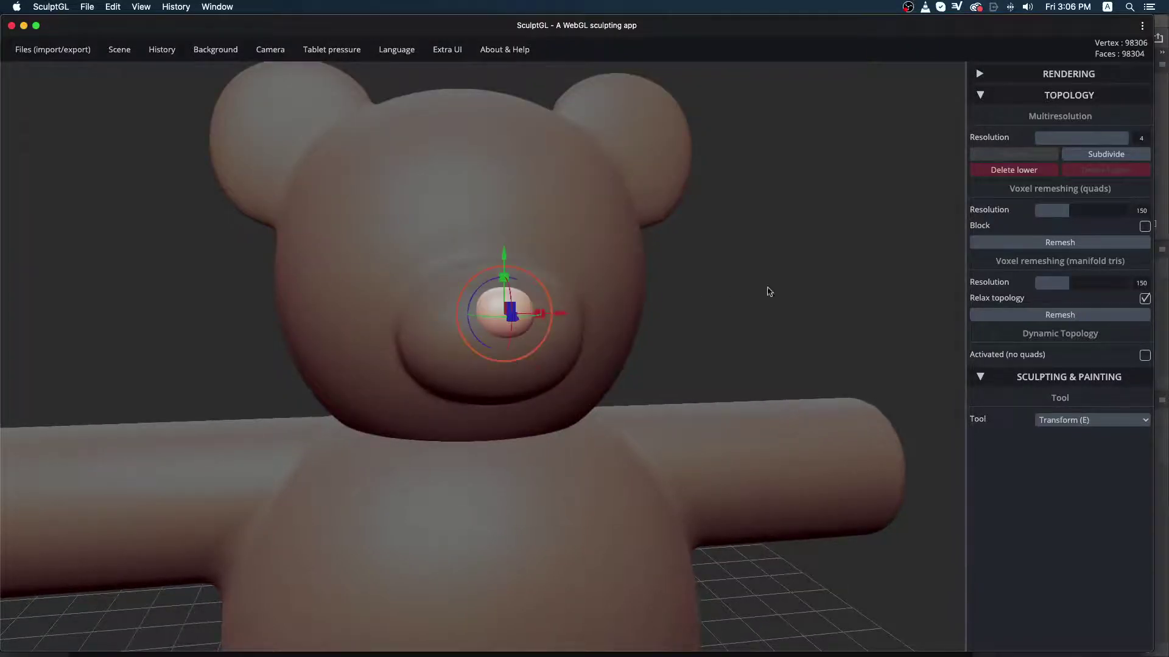
Step: Select the nose and head together and merge them with manifold-tris voxel remeshing at resolution 150
drag(770, 291, 647, 284)
key(shift)
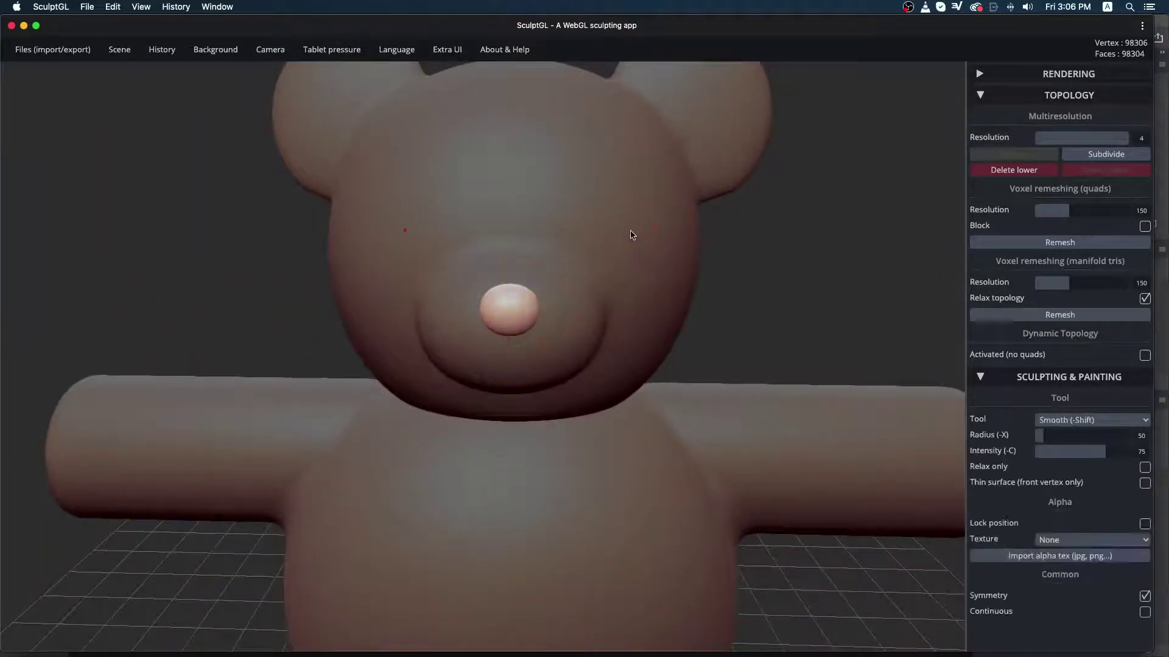
shift+click(631, 232)
shift+click(524, 303)
shift+click(594, 277)
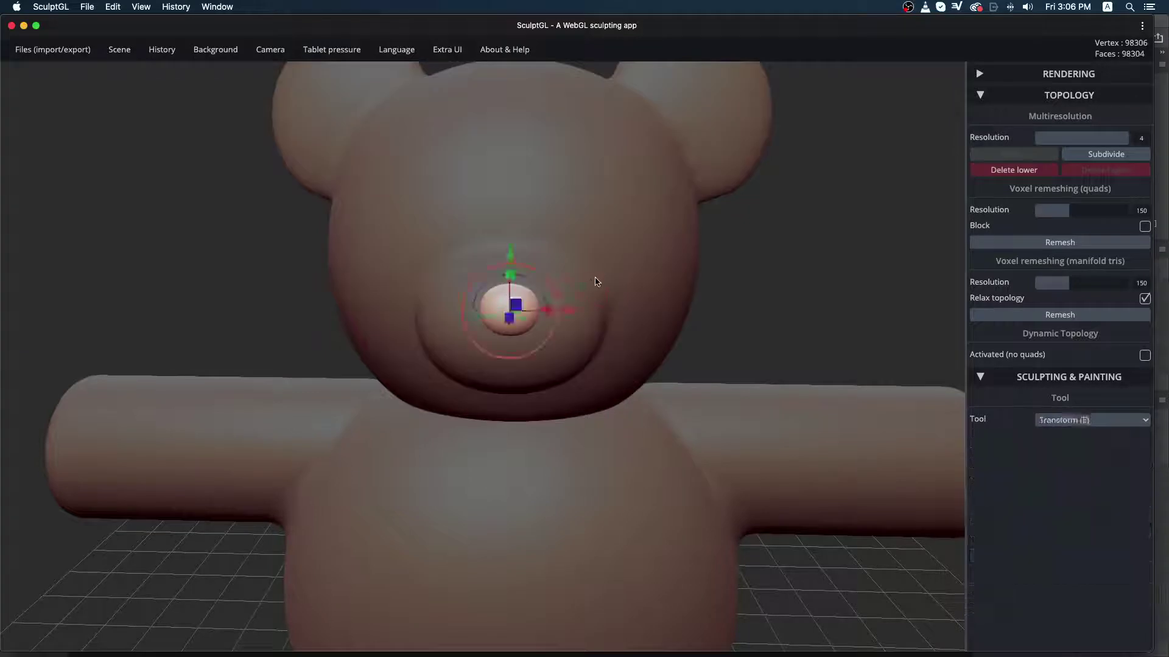
shift+click(618, 237)
key(e)
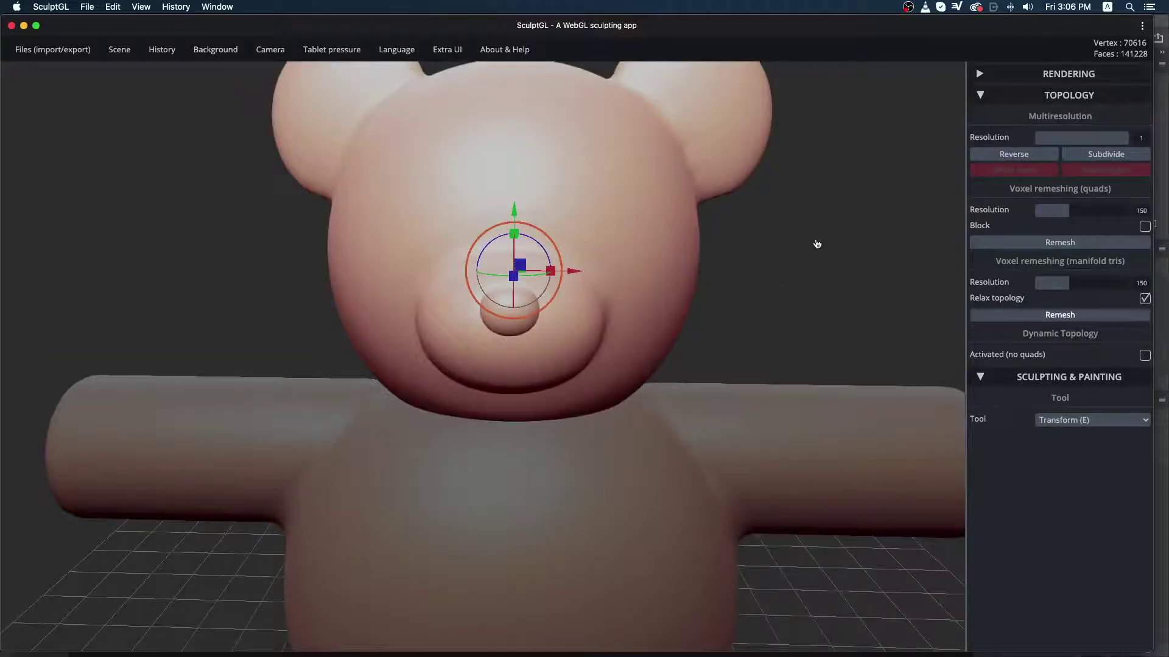
Step: Smooth the seam around the nose so it blends into the snout
mouse_move(869, 280)
mouse_down()
mouse_move(766, 285)
mouse_move(905, 292)
mouse_up()
key(shift)
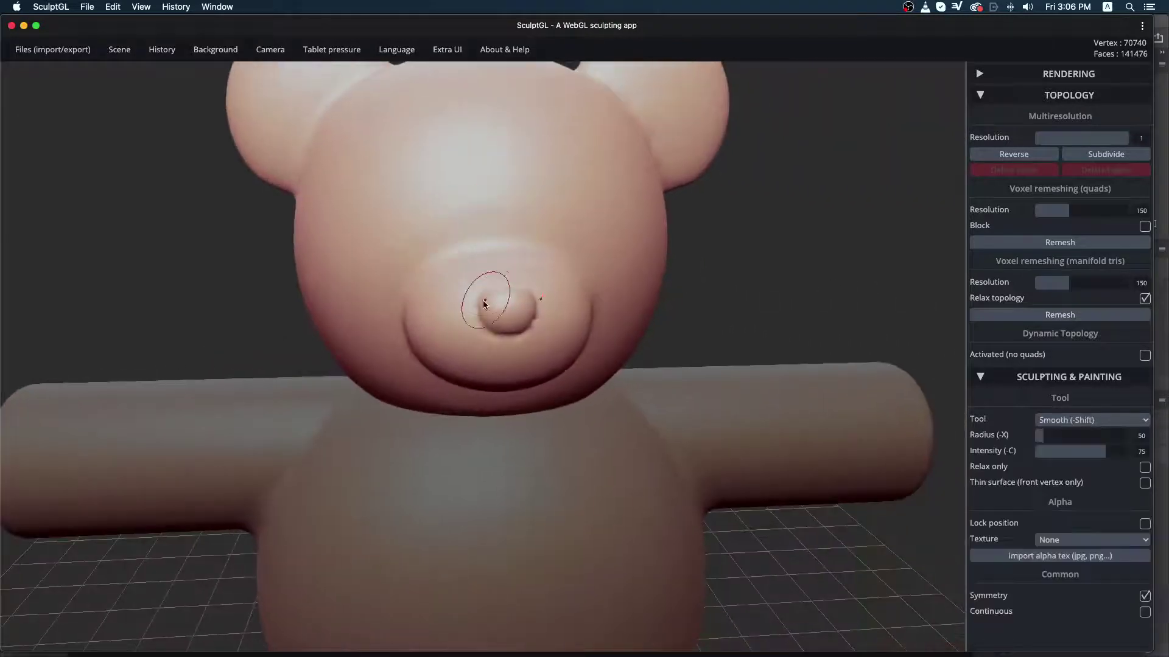
drag(853, 254, 780, 244)
key(shift)
ctrl+right_drag(759, 230, 227, 355)
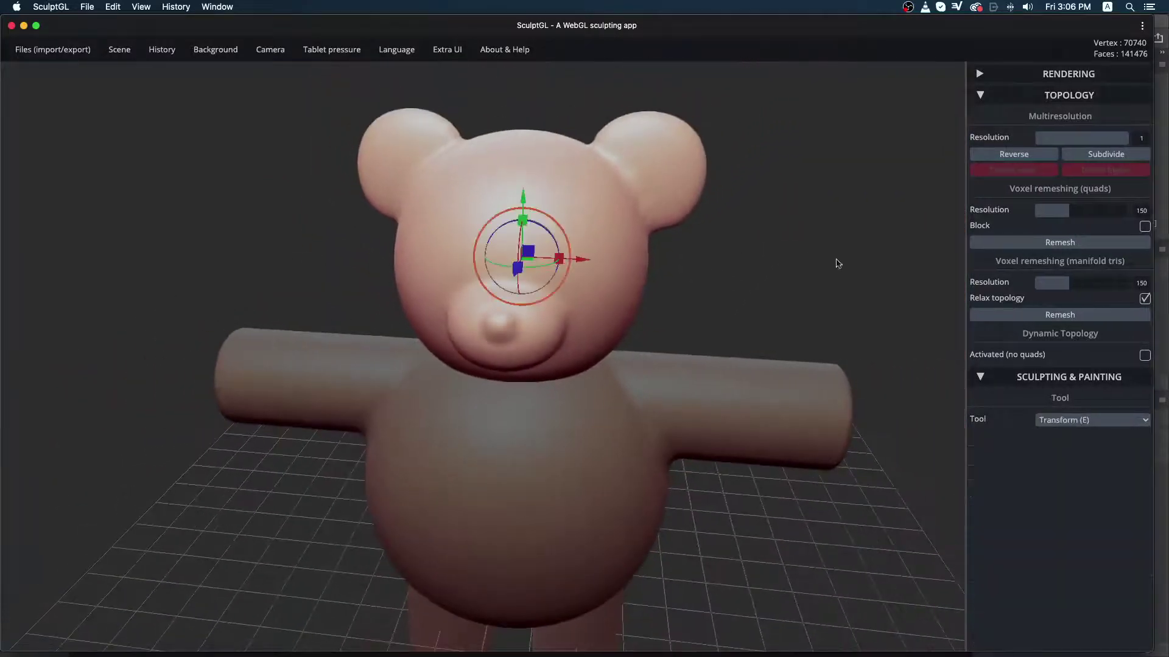
Step: Add a sphere for the tail and move it backward so it sits behind the body
drag(835, 260, 548, 300)
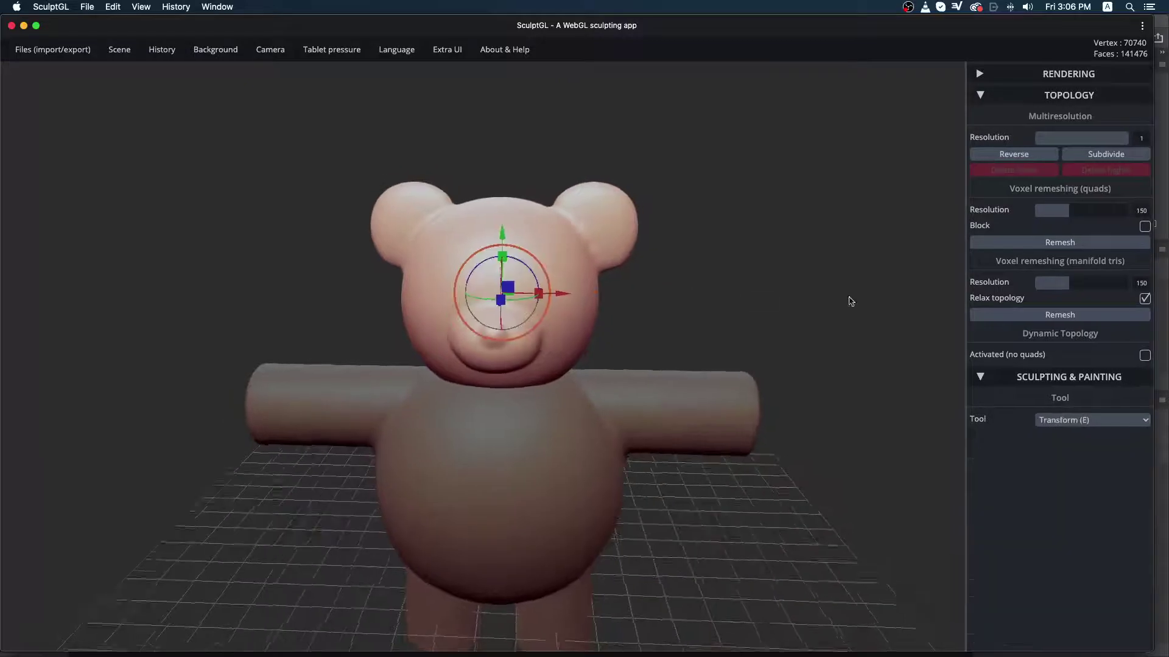
drag(850, 300, 505, 313)
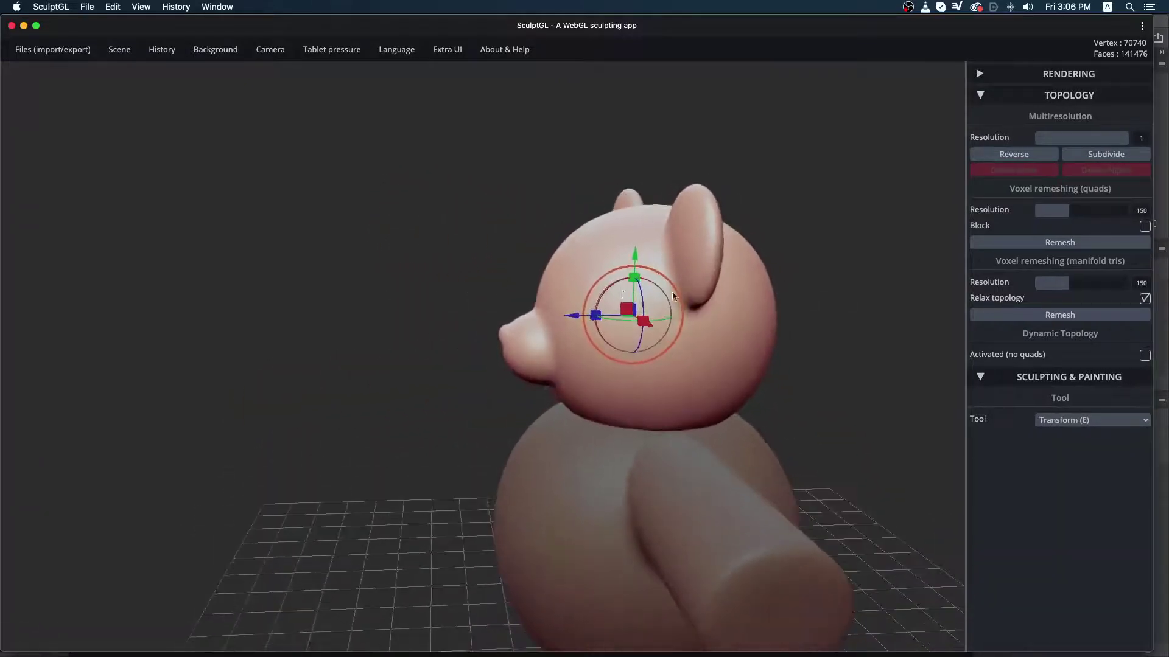
ctrl+right_drag(673, 295, 603, 334)
drag(604, 339, 350, 346)
drag(785, 305, 705, 298)
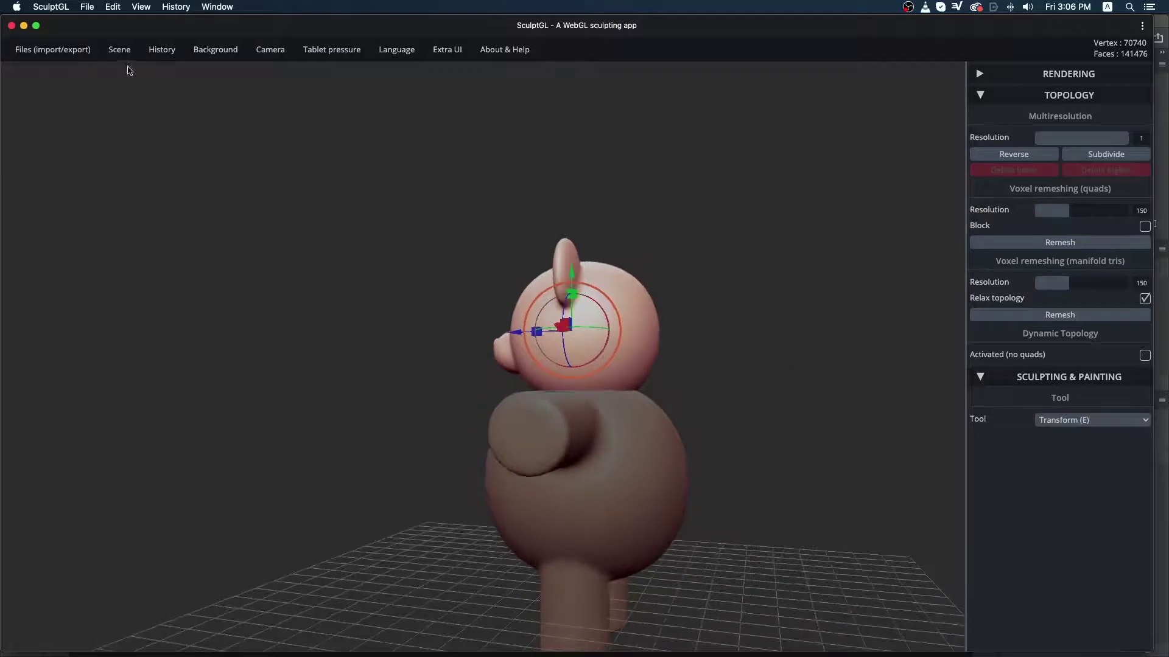
mouse_move(122, 51)
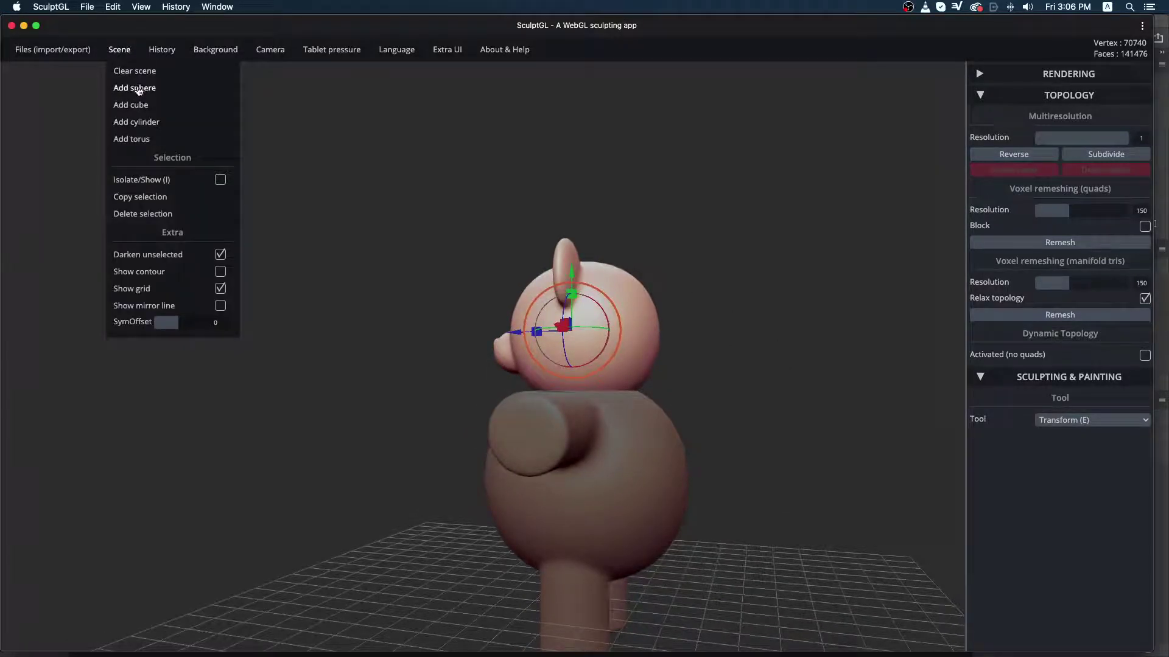
click(135, 88)
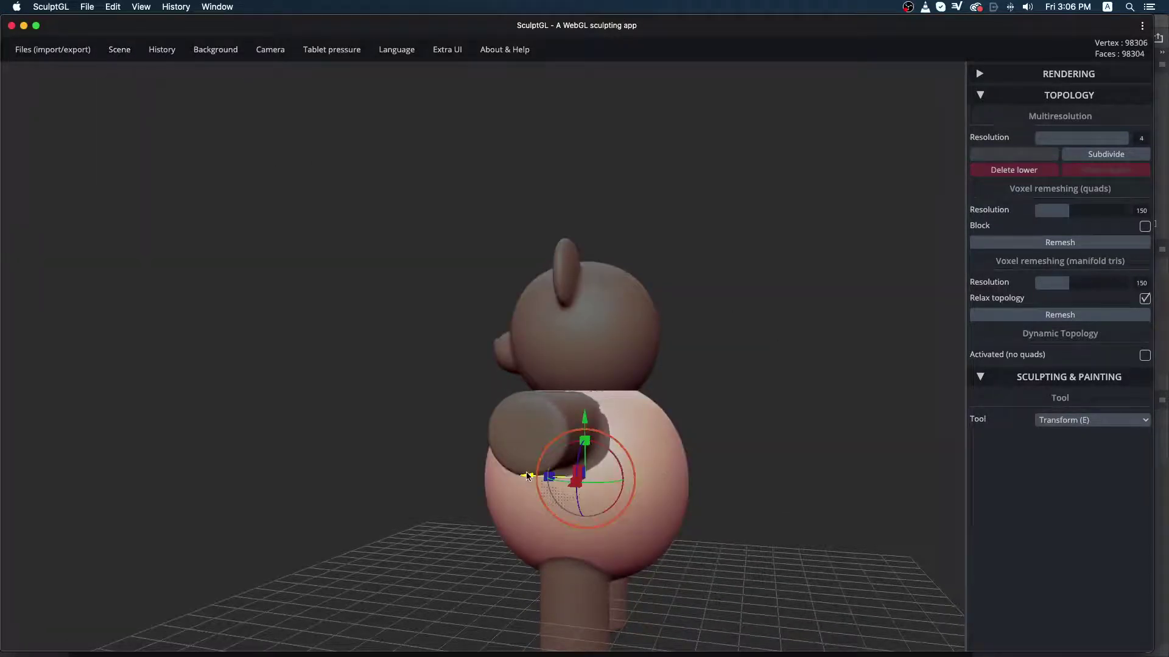
drag(527, 476, 633, 483)
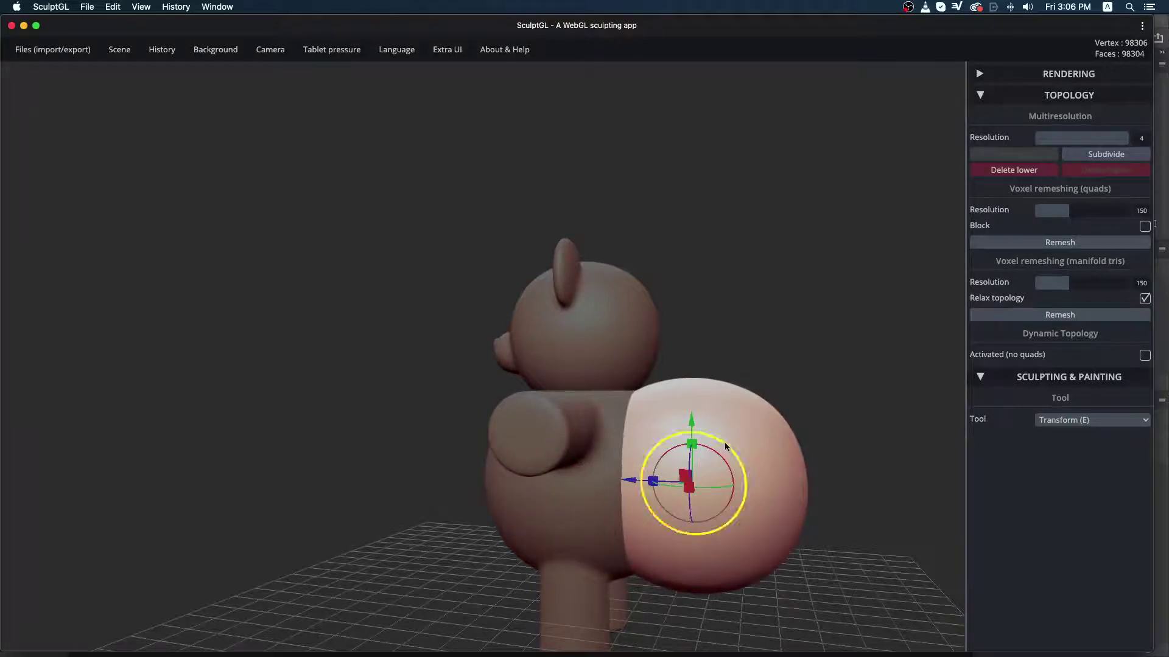
Step: Shrink the tail sphere to a small ball, lower it, and push it slightly into the lower back of the body
drag(724, 448, 697, 473)
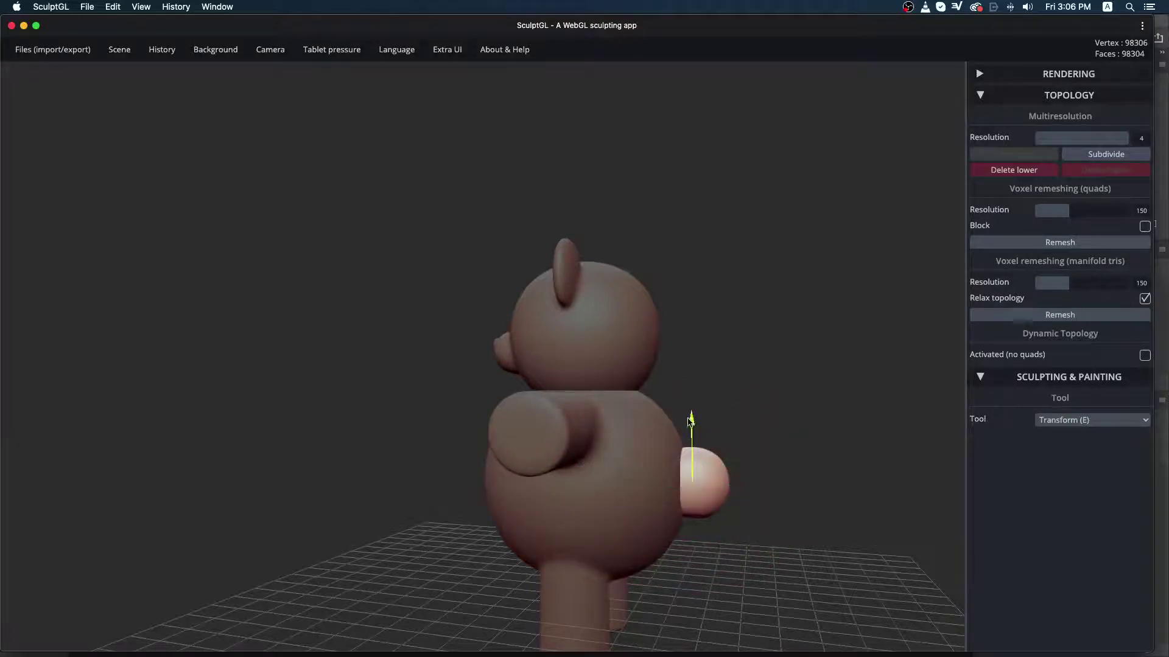
drag(690, 420, 693, 490)
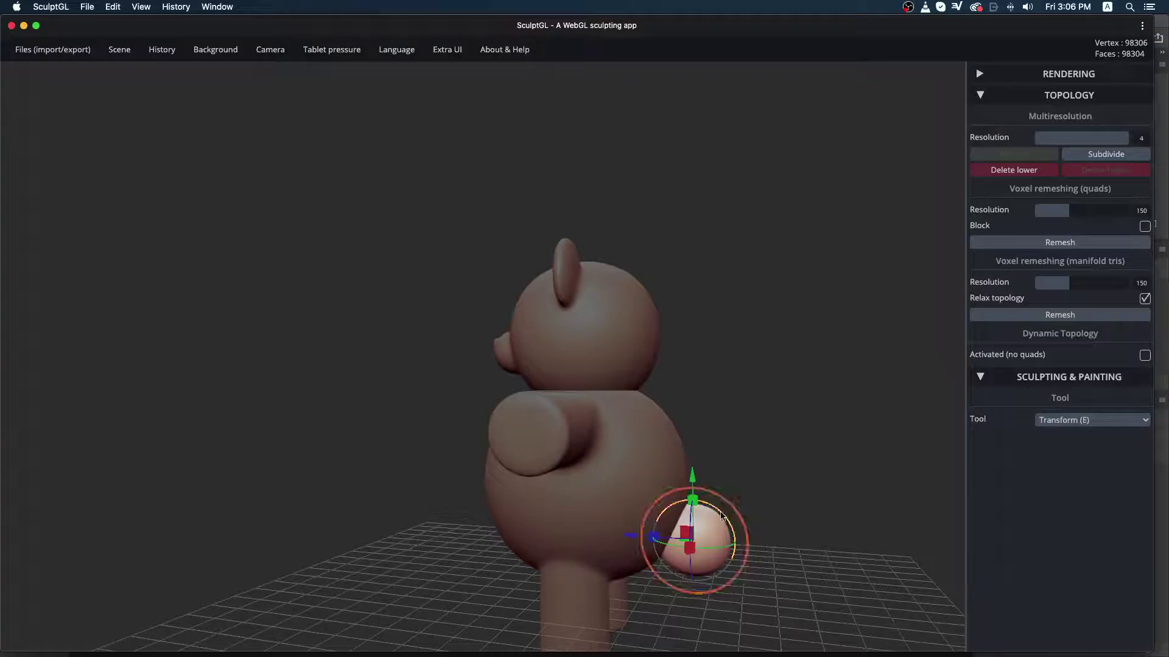
drag(631, 535, 625, 539)
click(693, 539)
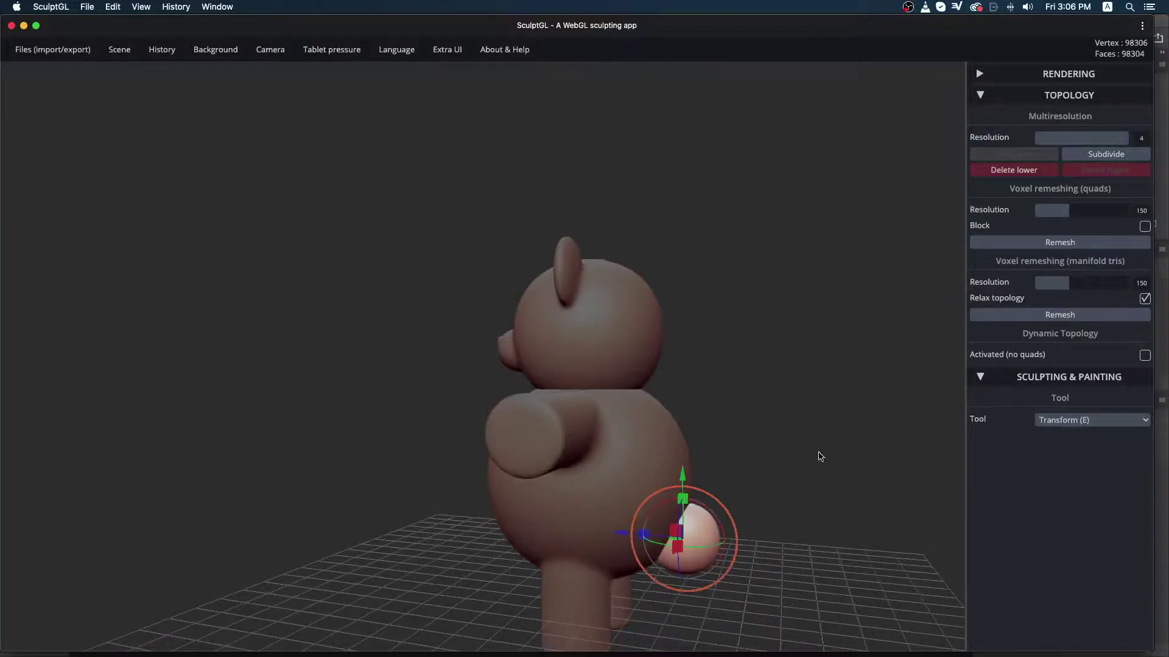
Step: Select the tail and body together and merge them with manifold-tris voxel remeshing at resolution 150
drag(816, 457, 644, 474)
click(641, 471)
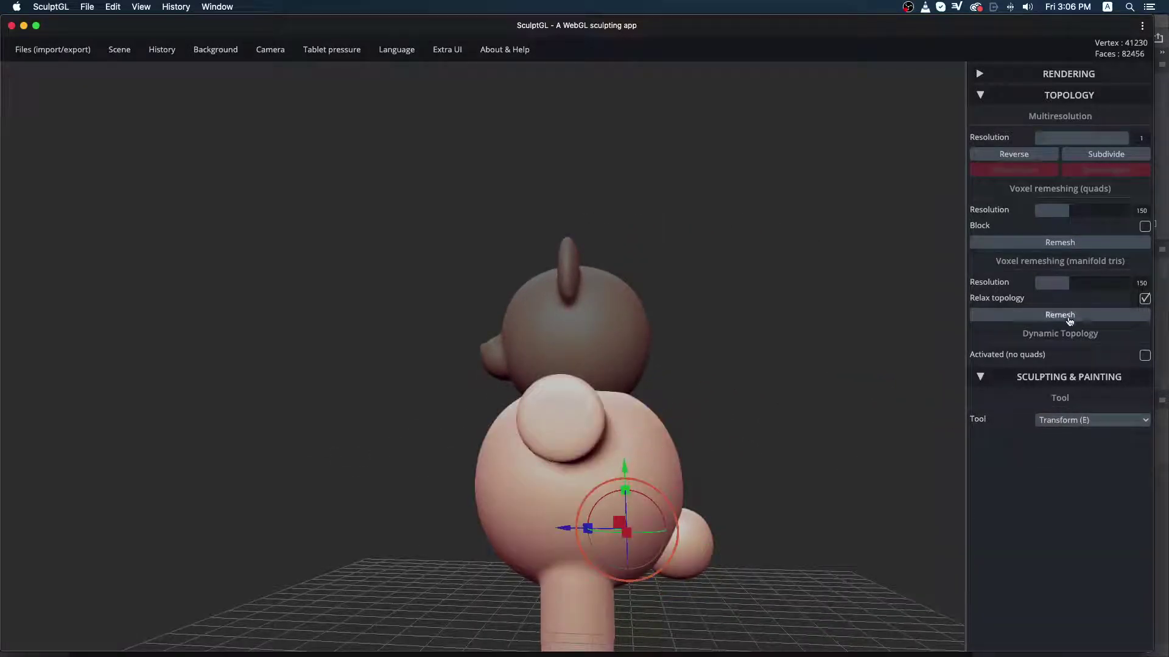
key(super+z)
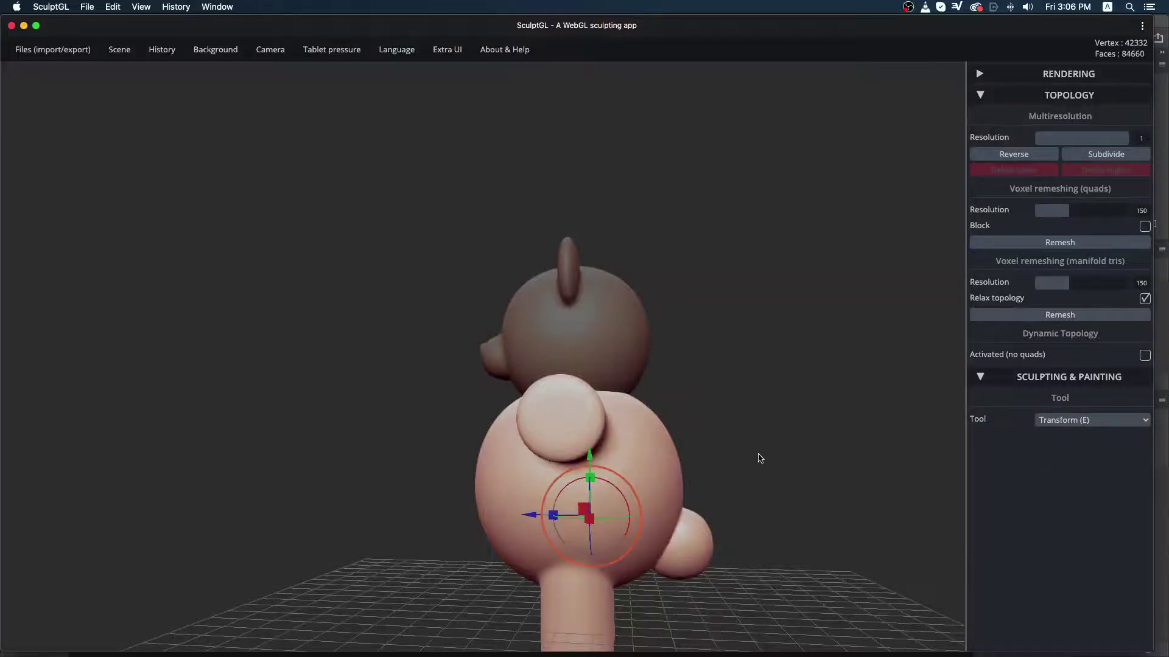
Step: Smooth the seam where the tail joins the bear's lower back
drag(761, 457, 774, 506)
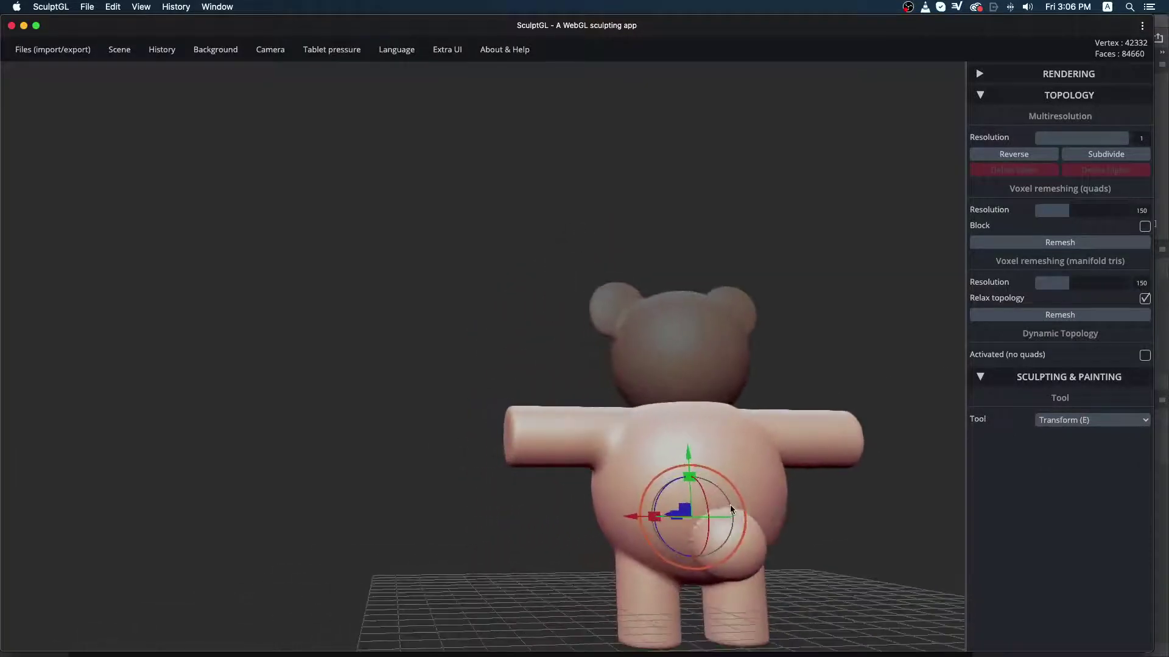
key(shift)
drag(462, 536, 375, 317)
key(shift)
Step: Switch from the Transform tool to the Move sculpting tool with the body selected
drag(790, 507, 842, 331)
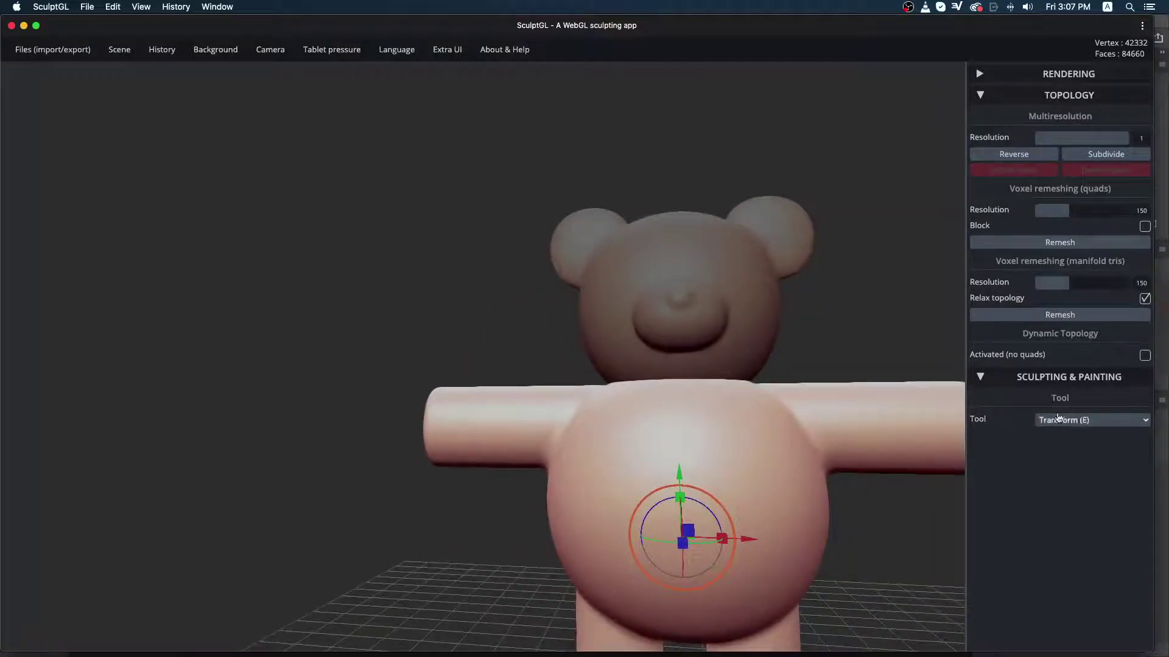
click(1060, 422)
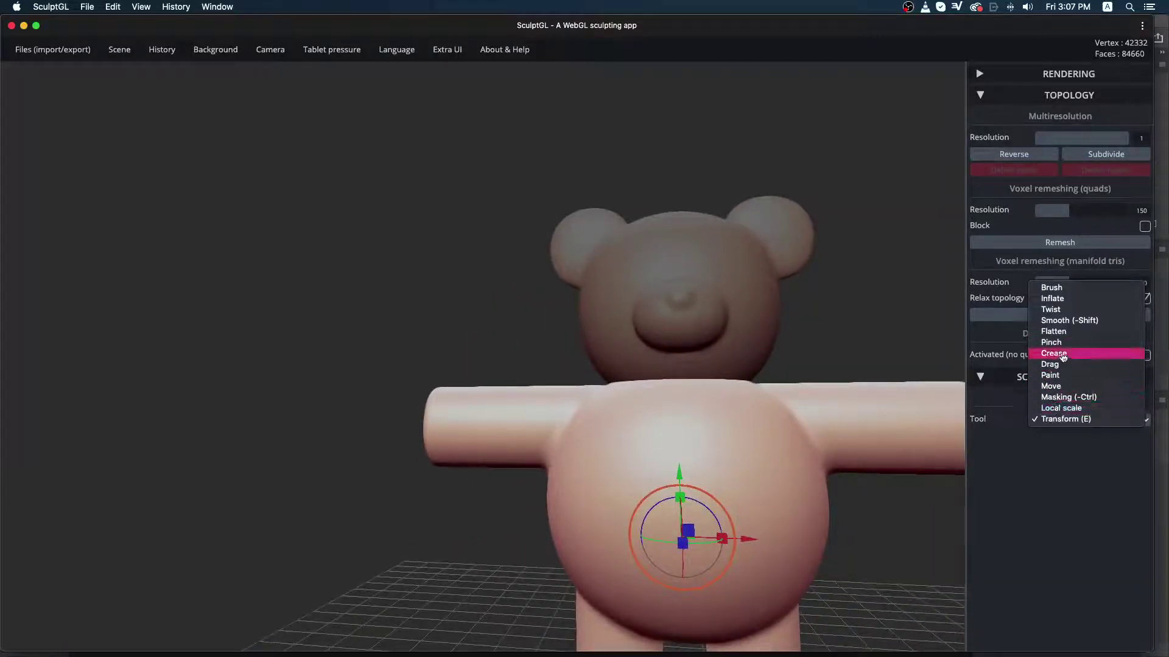
click(1053, 386)
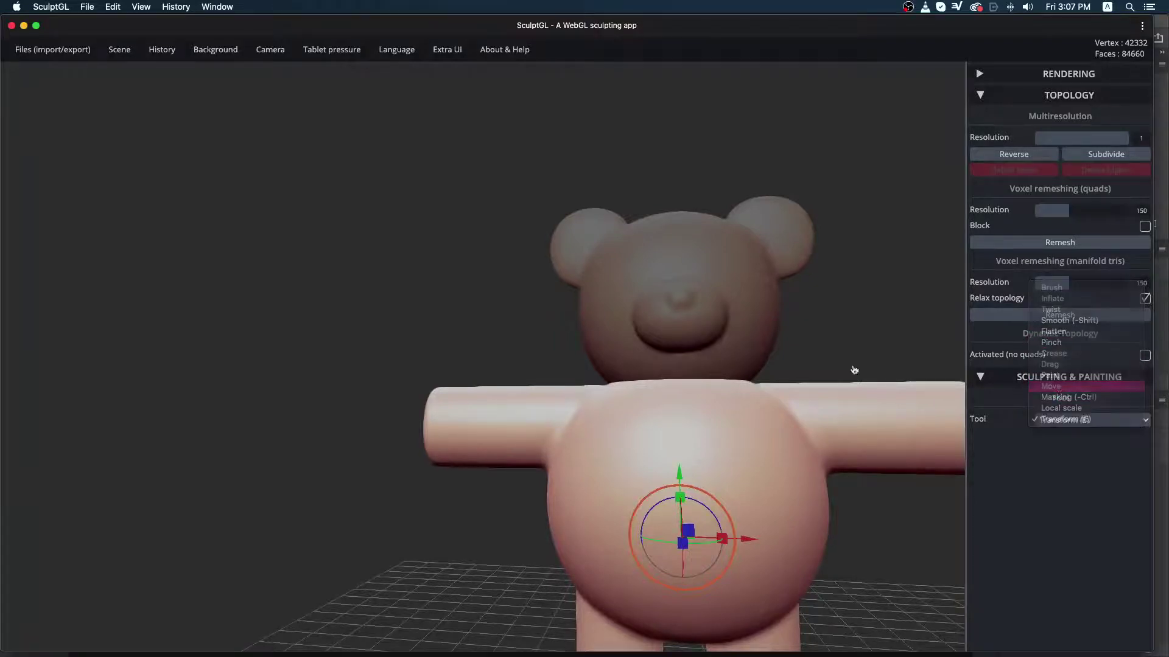
mouse_move(572, 465)
mouse_down()
mouse_move(585, 468)
mouse_move(575, 481)
mouse_up()
key(super+z)
key(super+z)
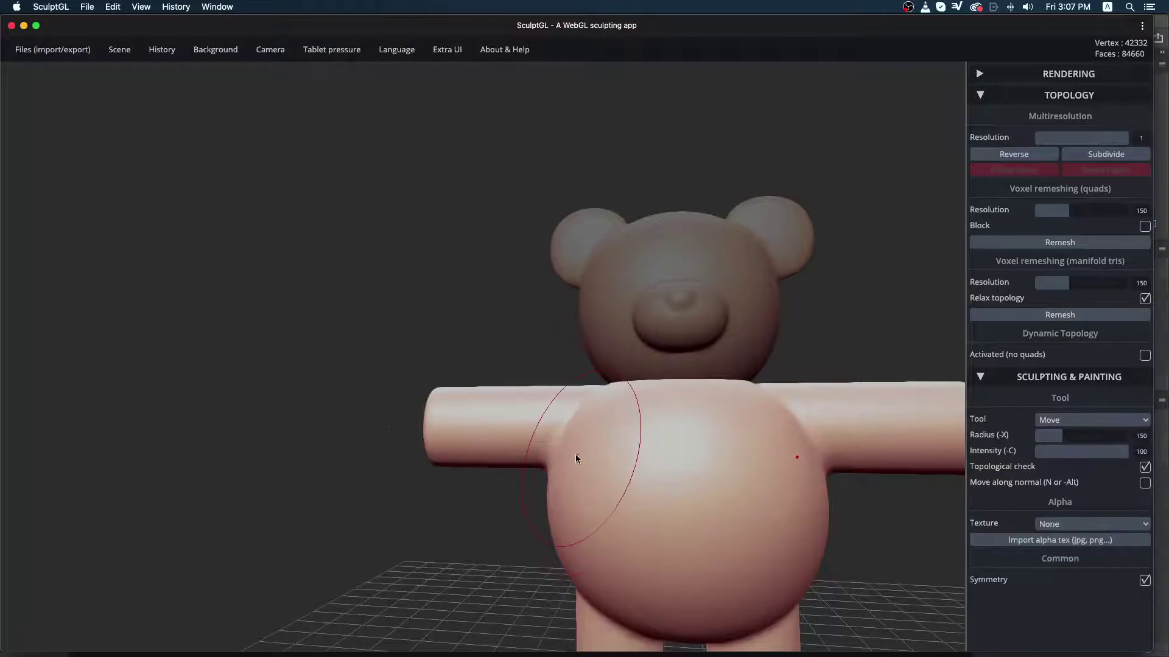
Step: Enlarge the Move brush to radius 197, then nudge the body's shoulders up and its lower sides outward
key(x)
key(x)
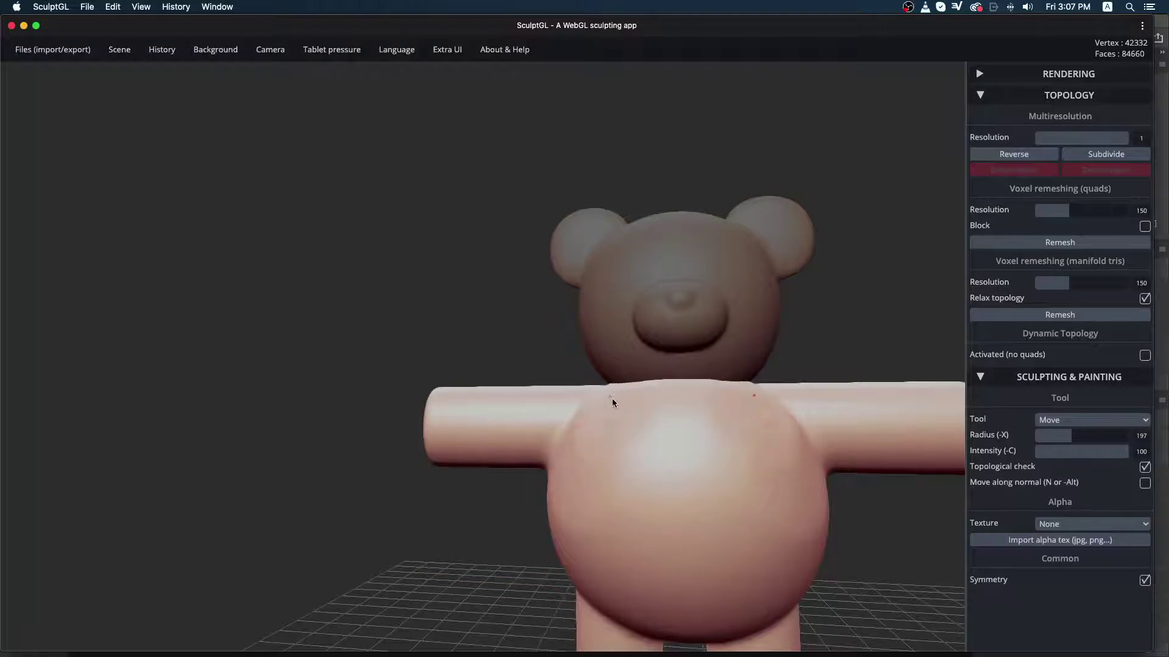
drag(611, 399, 611, 395)
mouse_move(561, 481)
right_down()
mouse_move(579, 535)
mouse_move(548, 557)
right_up()
drag(546, 557, 527, 545)
Step: Push the front of the body slightly inward and pull the hips down toward the legs with the Move tool
key(ctrl)
right_drag(528, 544, 946, 406)
drag(861, 443, 856, 446)
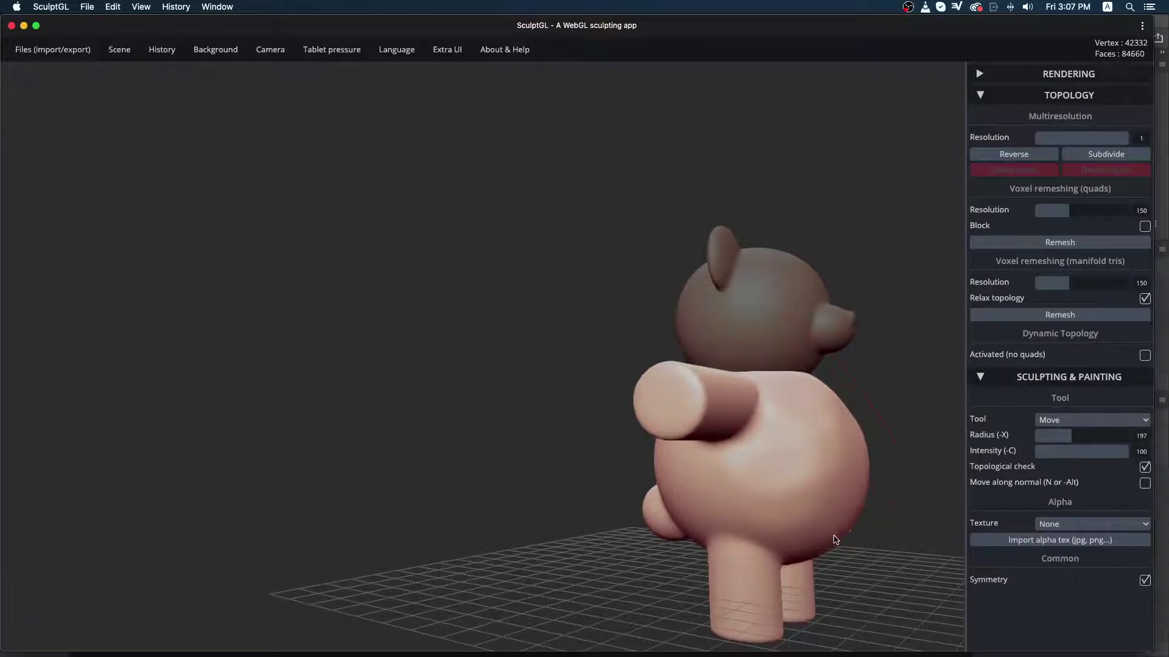
drag(863, 458, 857, 453)
drag(888, 411, 712, 374)
drag(768, 472, 781, 529)
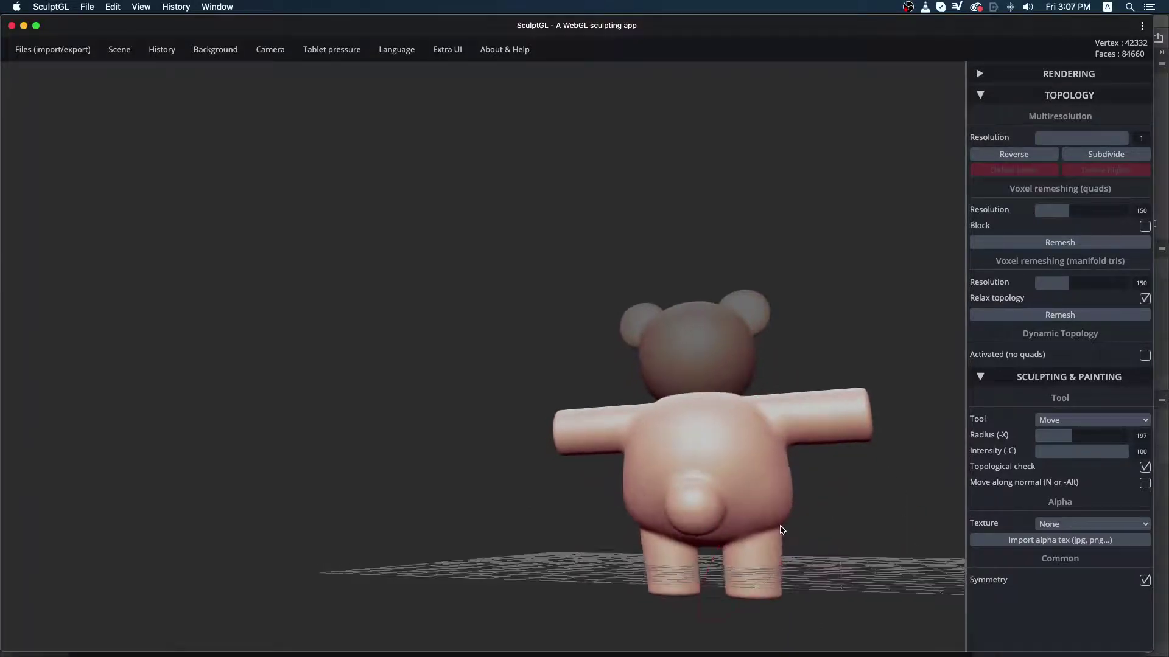
Step: Smooth the reshaped body, softening the chest, shoulders and the transitions from hips to legs
key(shift)
drag(799, 481, 887, 534)
drag(536, 531, 837, 459)
drag(700, 420, 696, 508)
key(shift)
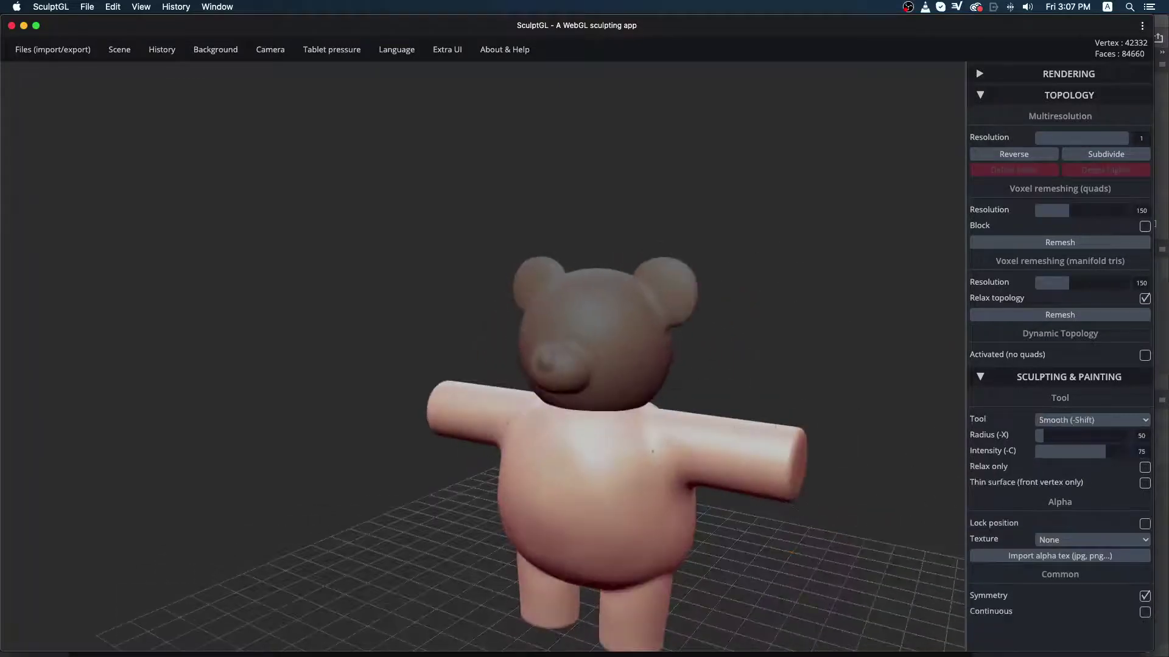
drag(803, 316, 674, 444)
key(shift)
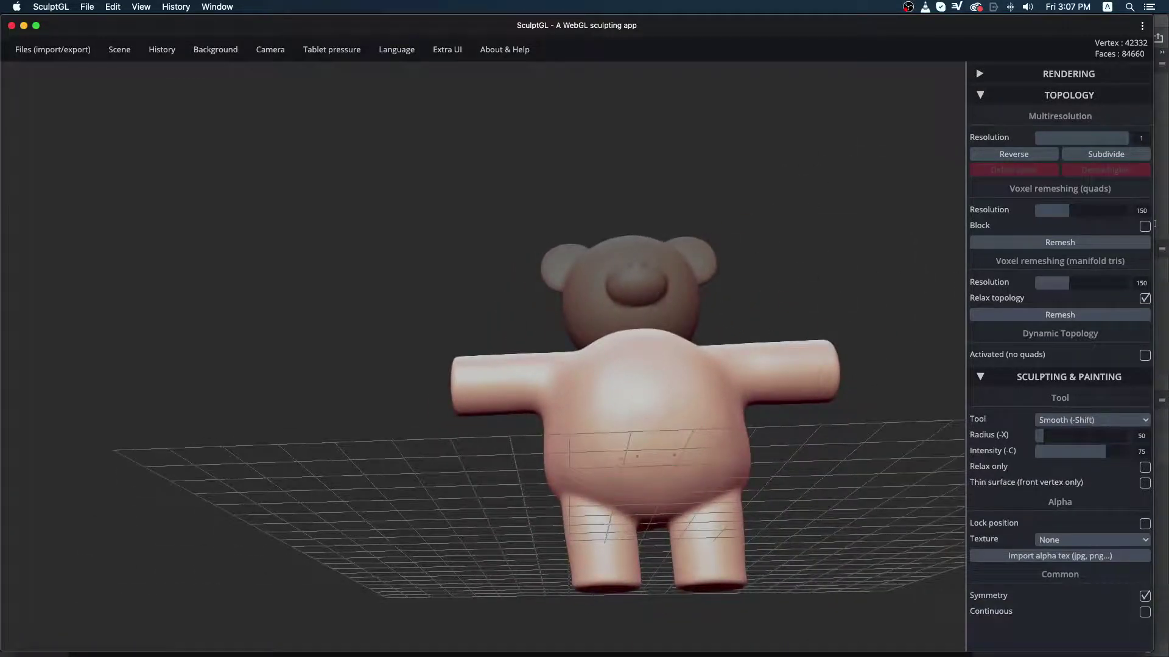
mouse_move(683, 492)
mouse_down()
mouse_move(827, 509)
mouse_move(720, 610)
mouse_move(711, 603)
mouse_up()
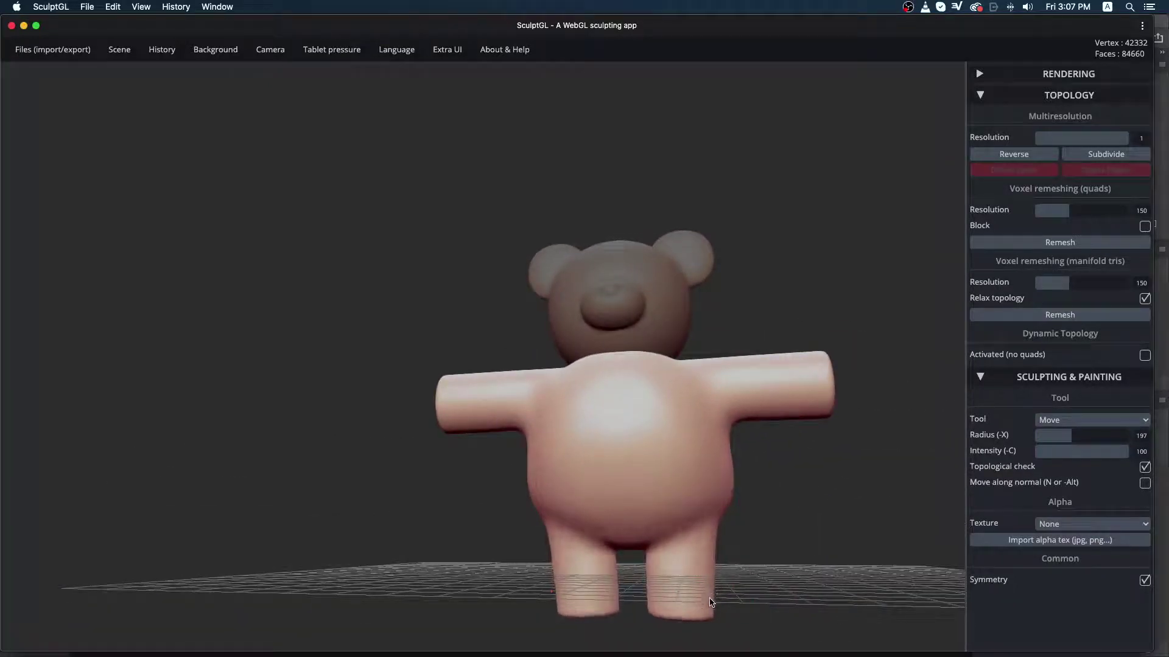
key(shift)
drag(857, 467, 856, 249)
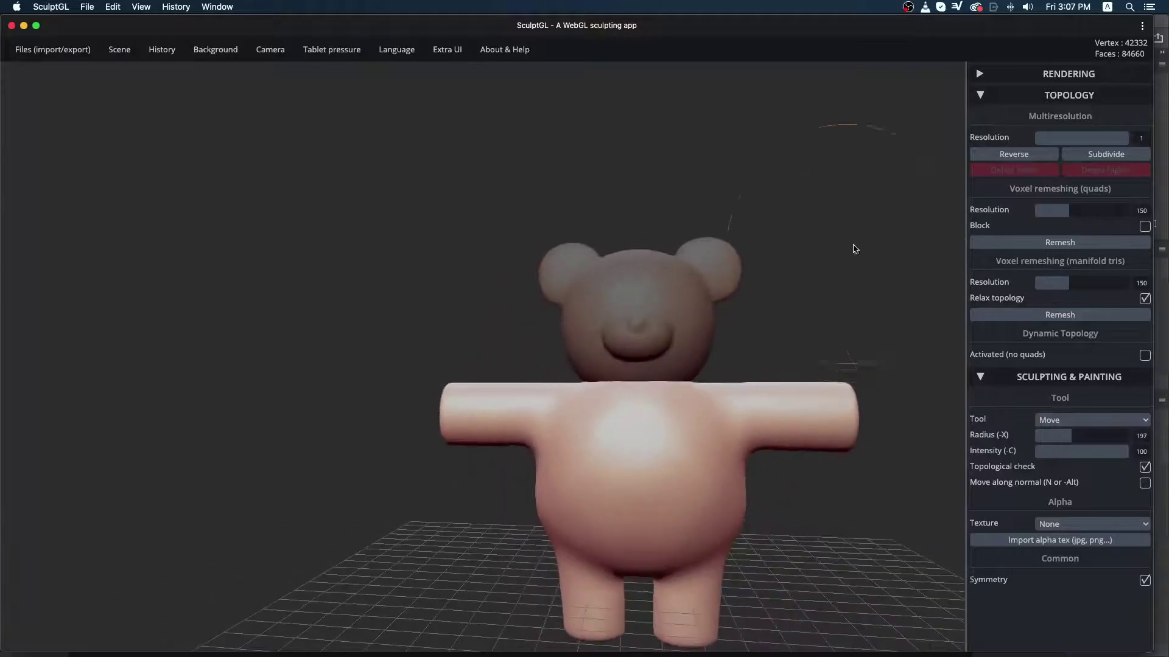
Step: Select the head and switch to the Brush sculpting tool
click(692, 289)
click(1067, 420)
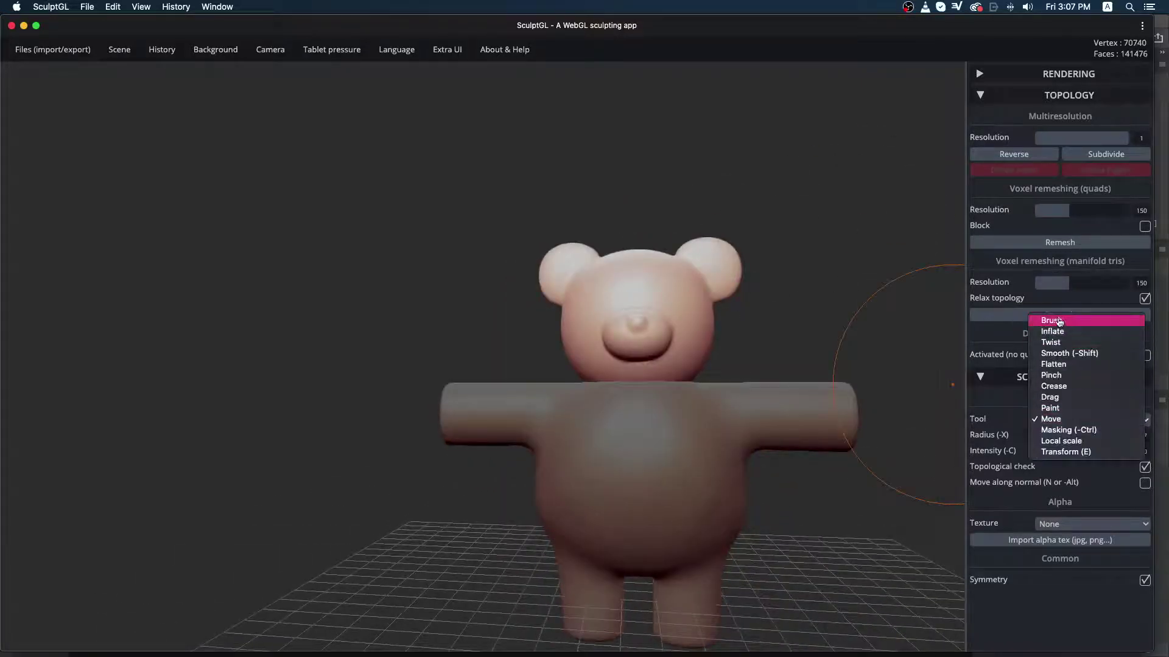
click(1056, 318)
ctrl+right_drag(663, 291, 764, 277)
ctrl+scroll(765, 281, up, 2)
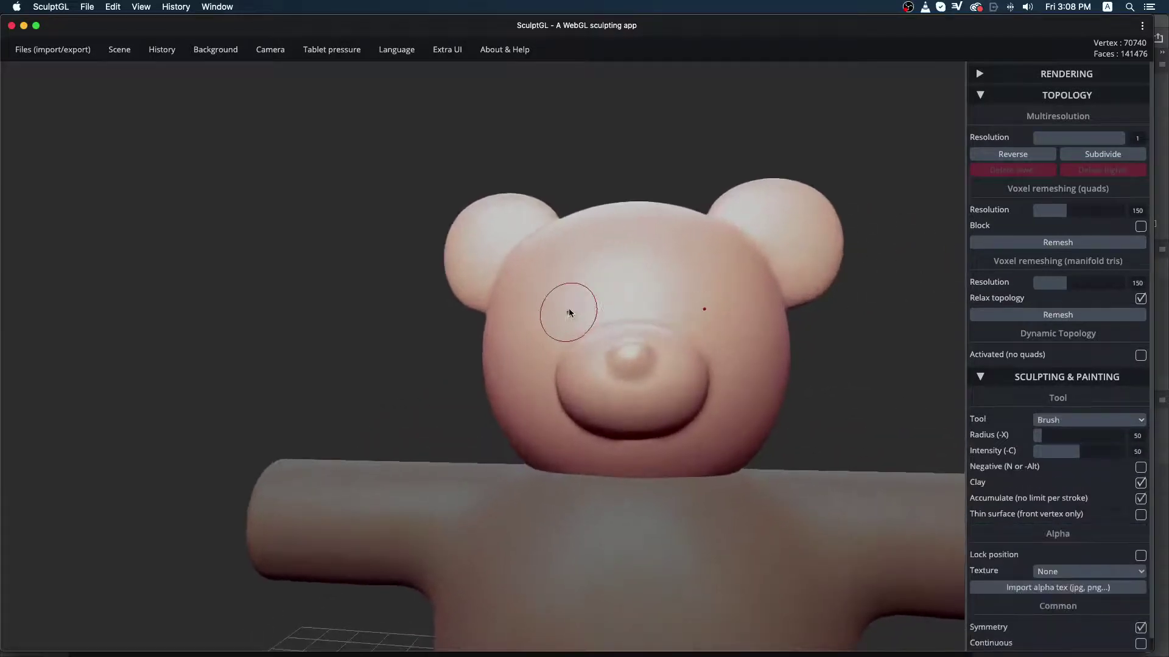
drag(569, 310, 575, 305)
key(ctrl+z)
key(x)
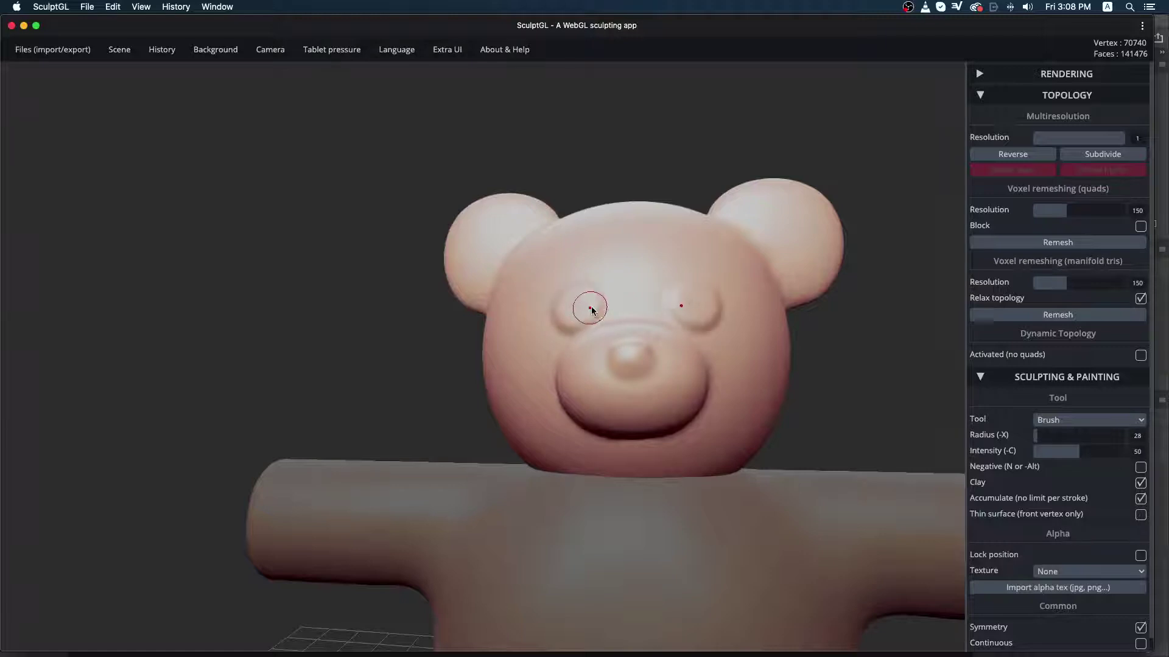
key(ctrl+z)
Step: Build up two small round eyes above the snout with the Brush at radius 19, and smooth them
key(x)
click(572, 302)
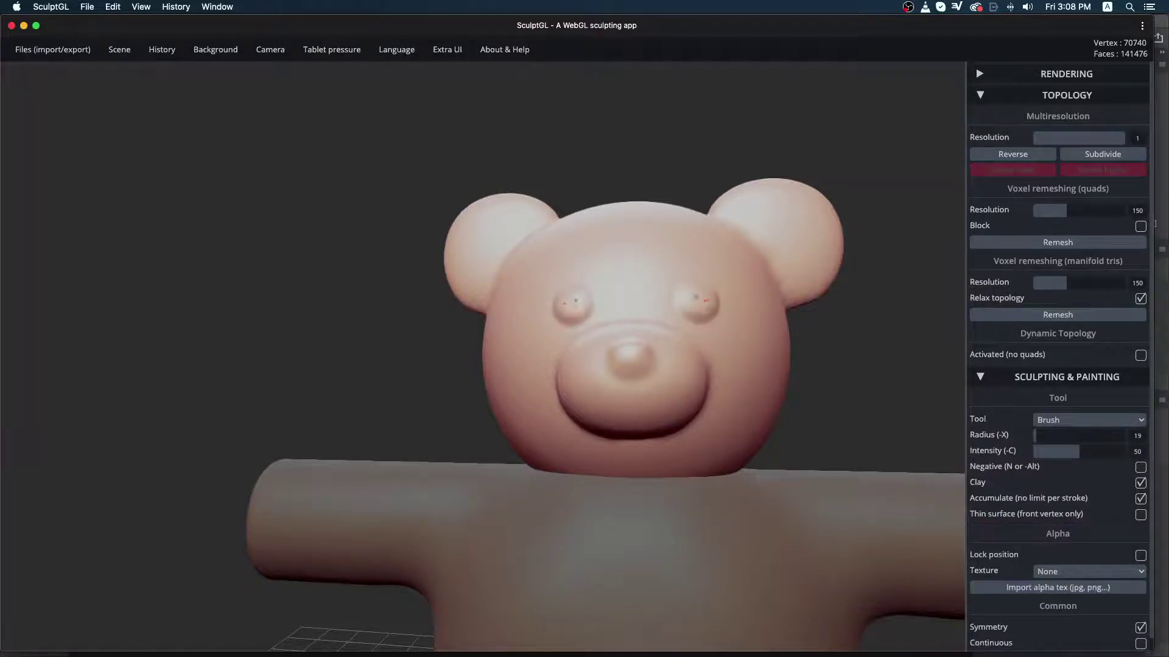
mouse_move(807, 334)
mouse_down()
mouse_move(889, 402)
mouse_move(783, 394)
mouse_move(813, 408)
mouse_move(797, 383)
mouse_up()
key(shift)
drag(916, 338, 913, 275)
mouse_move(875, 406)
mouse_down()
mouse_move(900, 392)
mouse_move(854, 392)
mouse_up()
key(ctrl+z)
drag(843, 338, 851, 361)
key(space)
alt+drag(698, 143, 691, 547)
mouse_move(738, 282)
alt+mouse_down()
mouse_move(738, 401)
mouse_move(717, 385)
mouse_move(720, 399)
alt+mouse_up()
key(n)
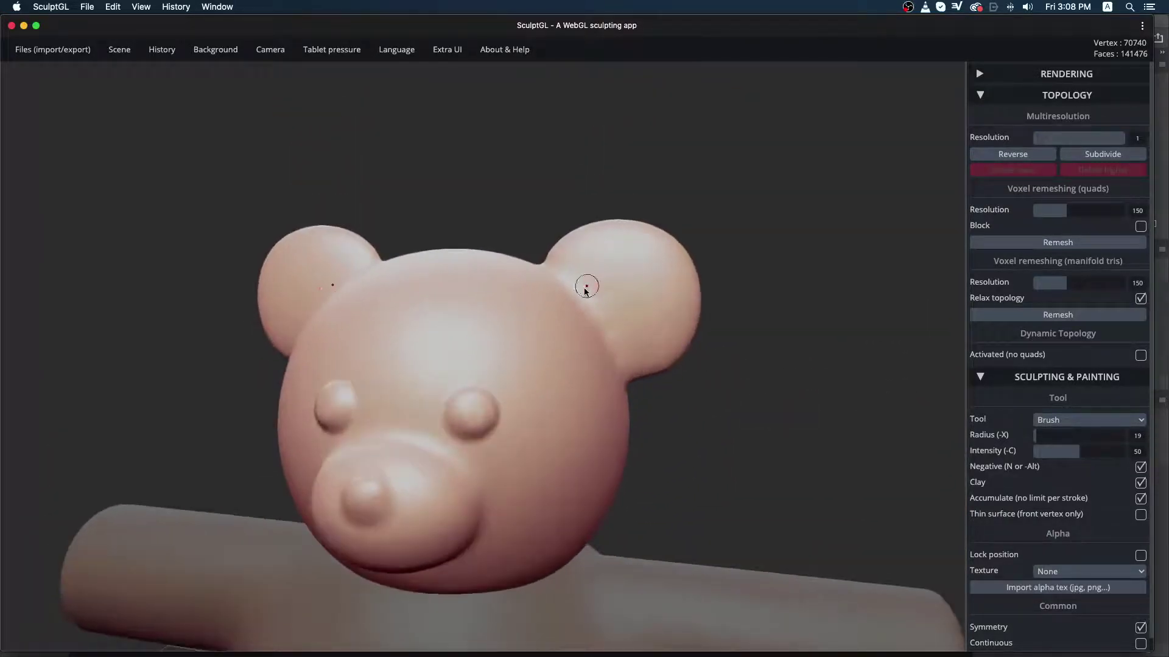
mouse_move(584, 288)
mouse_down()
mouse_move(650, 281)
mouse_move(615, 336)
mouse_move(655, 287)
mouse_move(589, 283)
mouse_up()
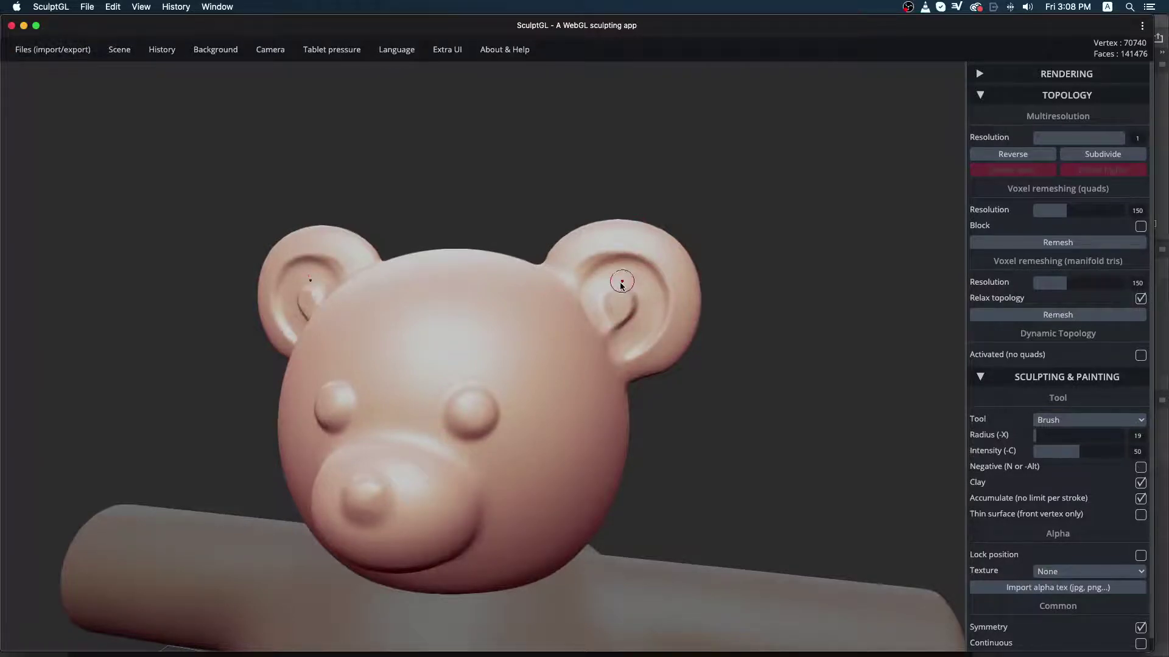
key(ctrl+z)
key(ctrl+z)
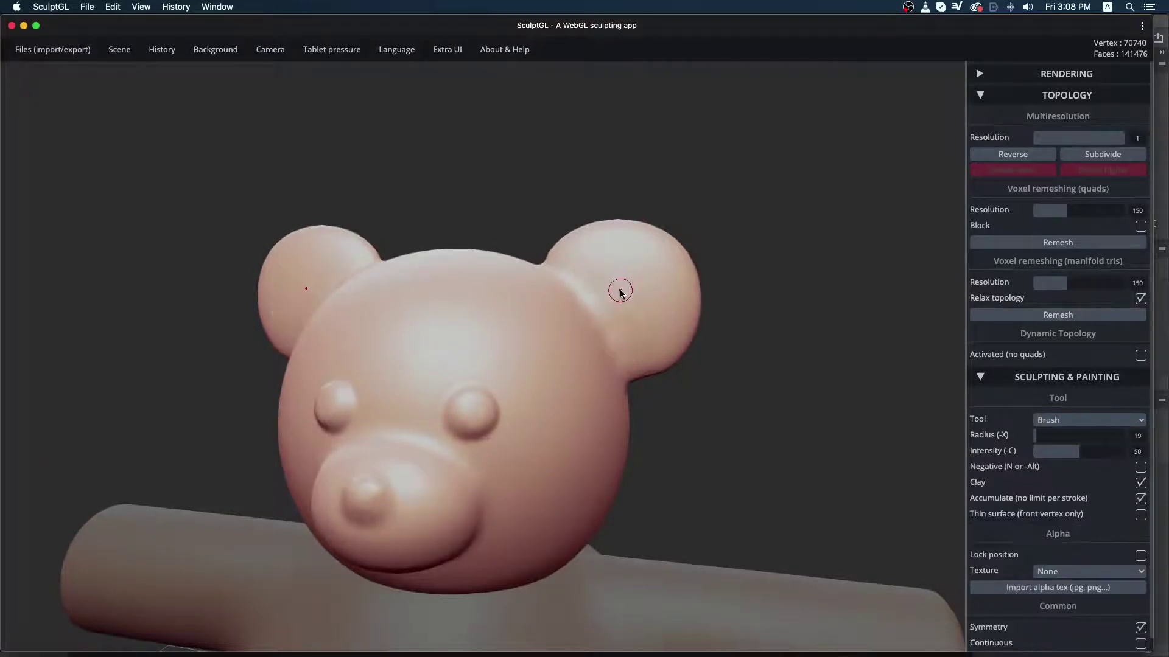
drag(622, 266, 655, 282)
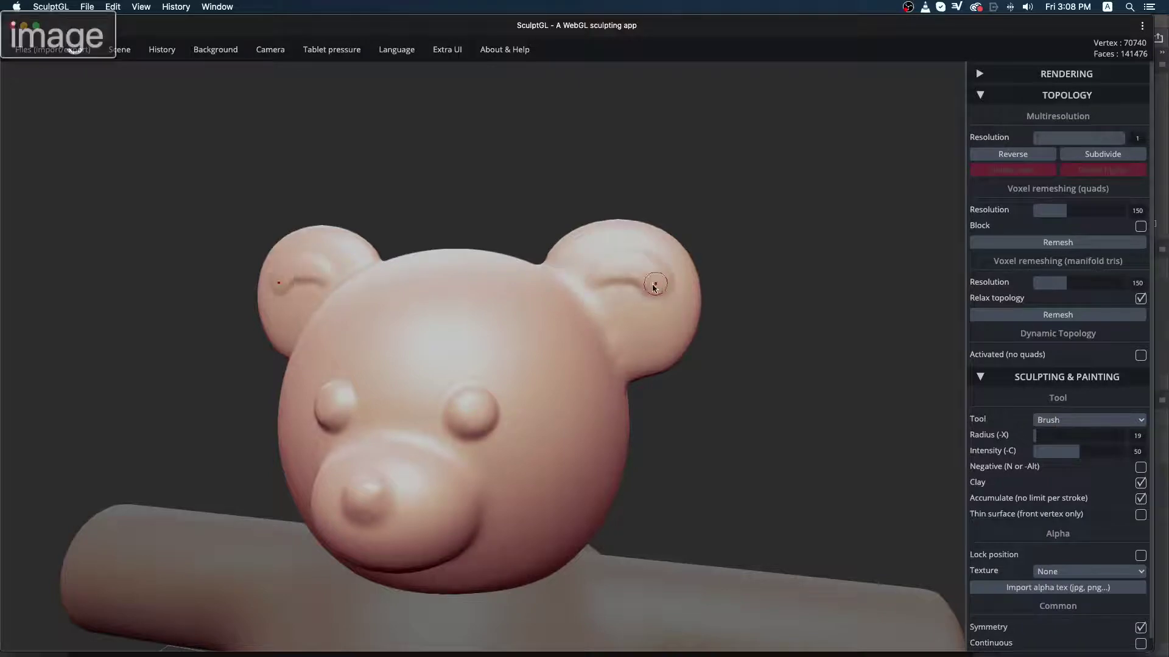
key(ctrl+z)
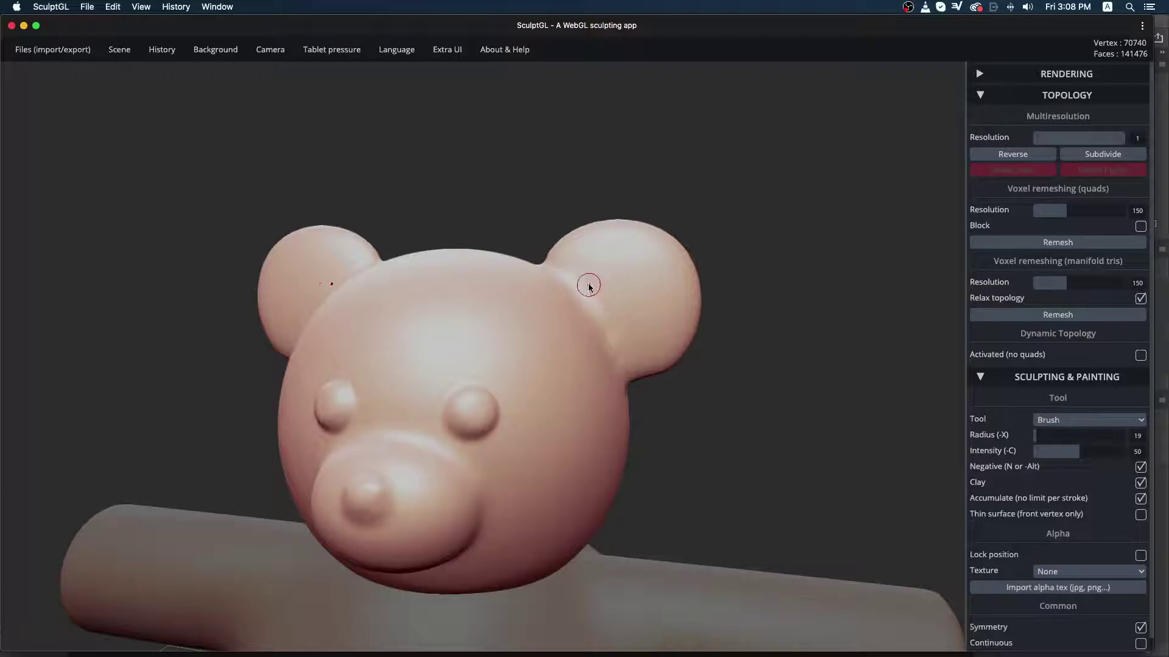
Step: Carve hollow inner ears into the fronts of both ears with the negative Brush and smooth the cavities
mouse_move(583, 279)
mouse_down()
mouse_move(645, 274)
mouse_move(663, 311)
mouse_move(615, 332)
mouse_move(621, 272)
mouse_move(636, 305)
mouse_move(627, 335)
mouse_move(602, 268)
mouse_move(618, 266)
mouse_move(627, 314)
mouse_move(589, 300)
mouse_move(645, 267)
mouse_move(636, 358)
mouse_up()
key(shift)
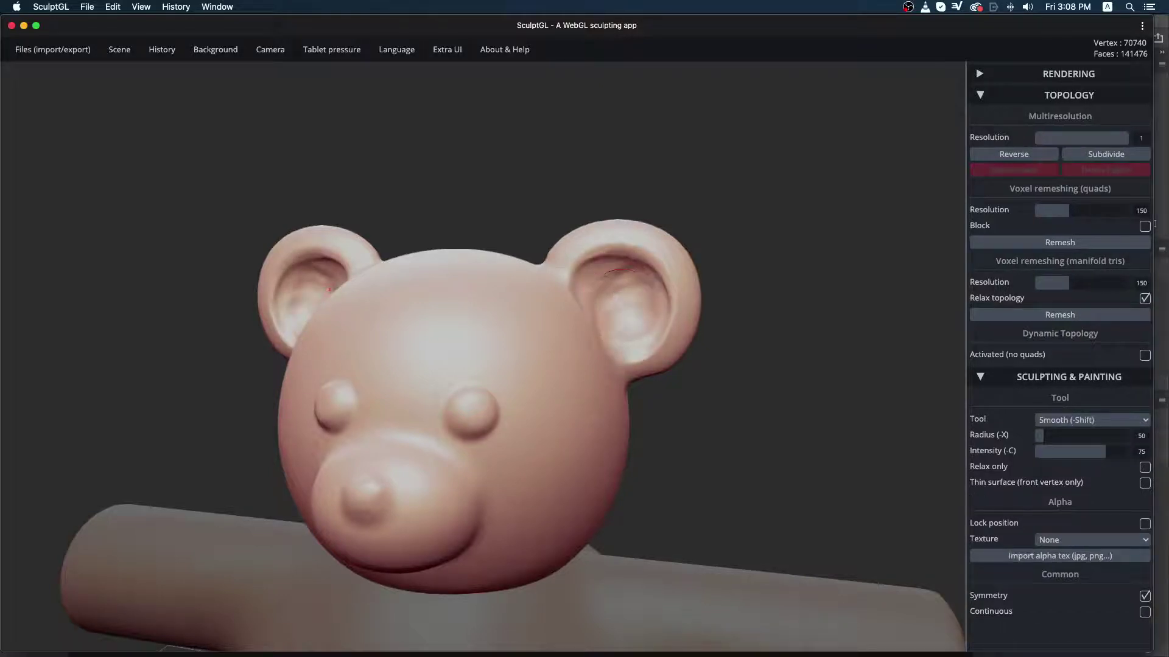
mouse_move(620, 286)
shift+mouse_down()
mouse_move(636, 280)
mouse_move(616, 296)
shift+mouse_up()
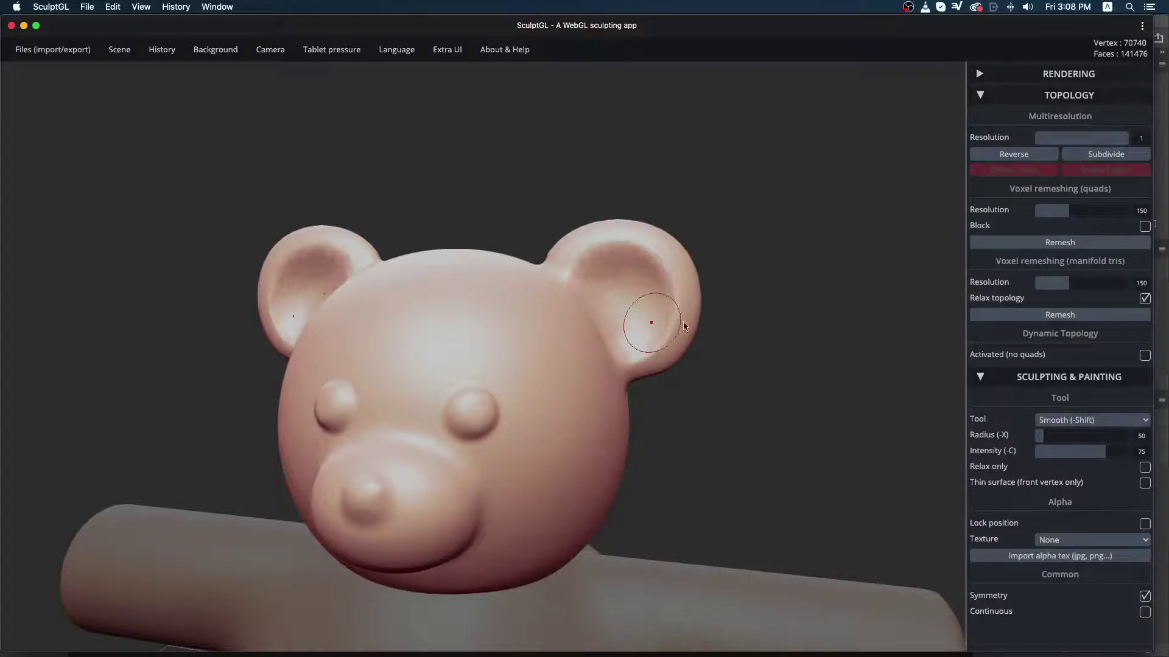
Step: Select the body and build up rounded paw bumps around the ends of both arms with the Brush
drag(722, 475, 889, 441)
drag(747, 439, 770, 464)
mouse_move(770, 464)
ctrl+right_down()
mouse_move(673, 444)
mouse_move(430, 449)
ctrl+right_up()
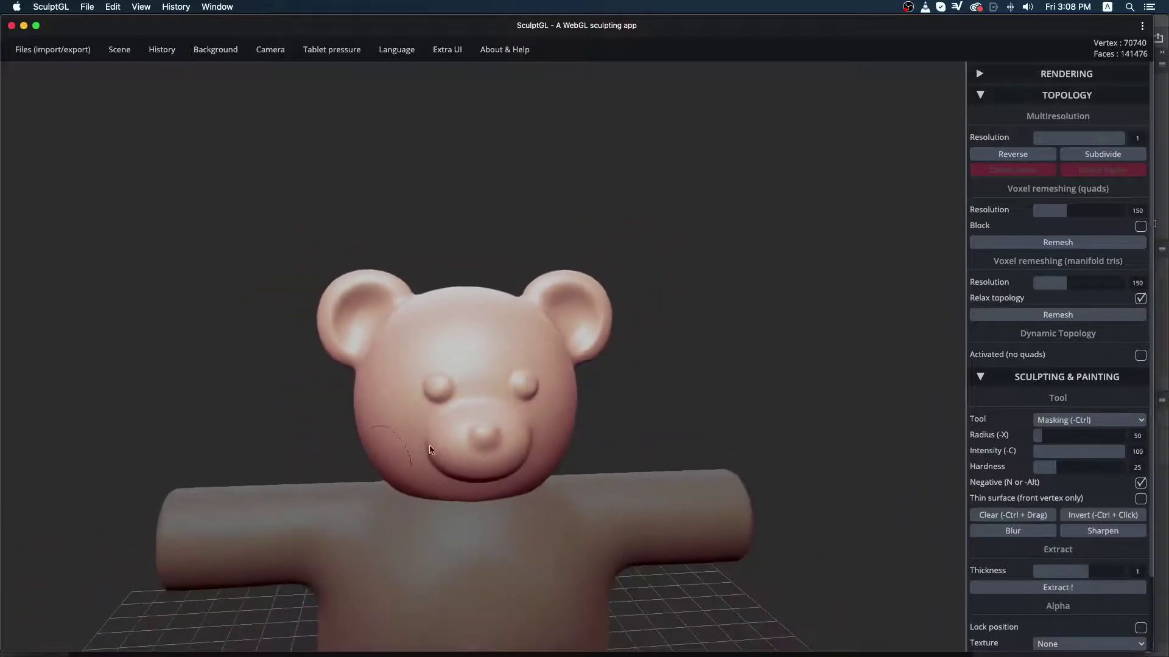
mouse_move(776, 447)
mouse_down()
mouse_move(767, 378)
mouse_move(509, 448)
mouse_move(650, 355)
mouse_up()
ctrl+right_drag(700, 417, 621, 410)
drag(728, 393, 688, 449)
click(603, 534)
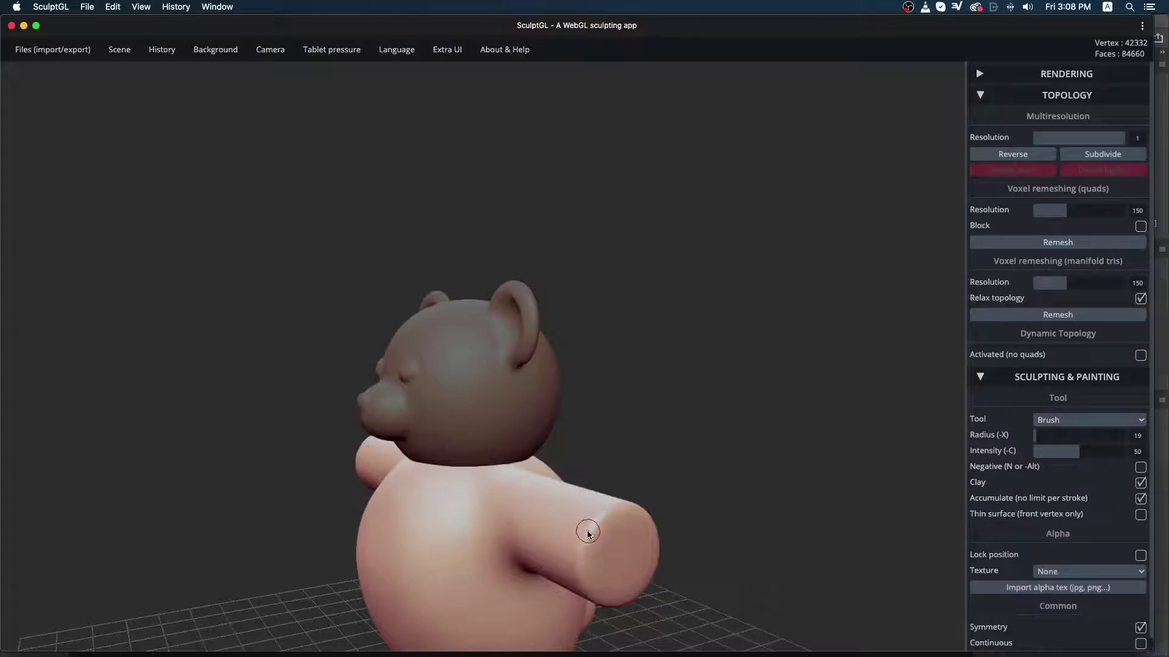
drag(705, 501, 610, 605)
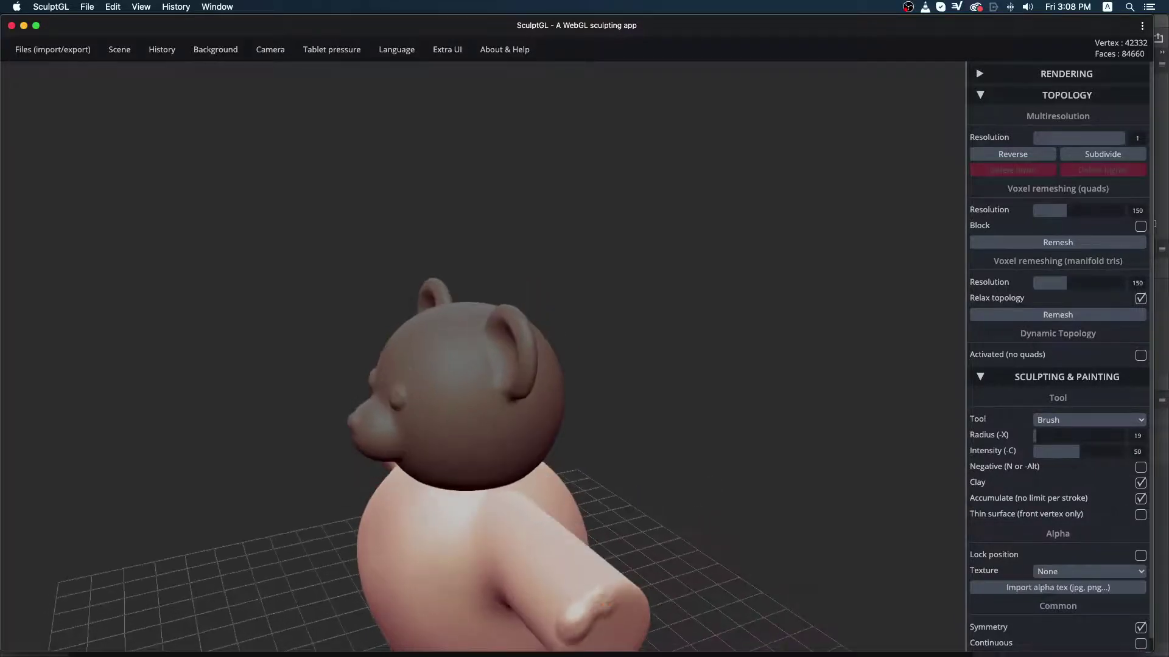
drag(747, 528, 539, 500)
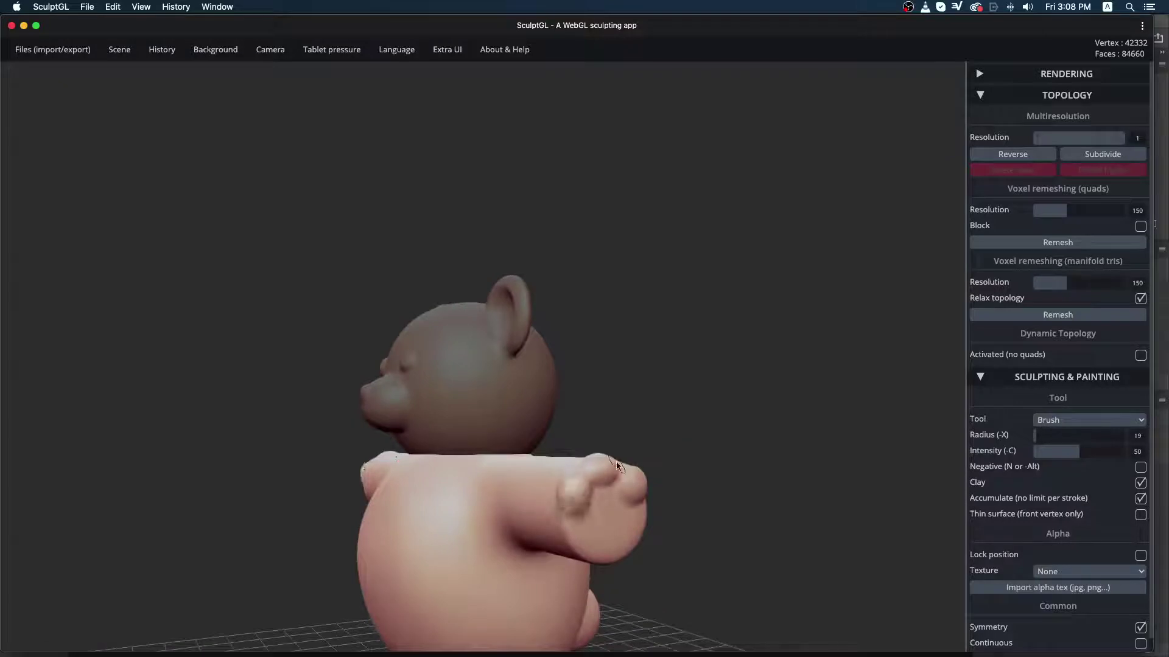
drag(738, 456, 761, 446)
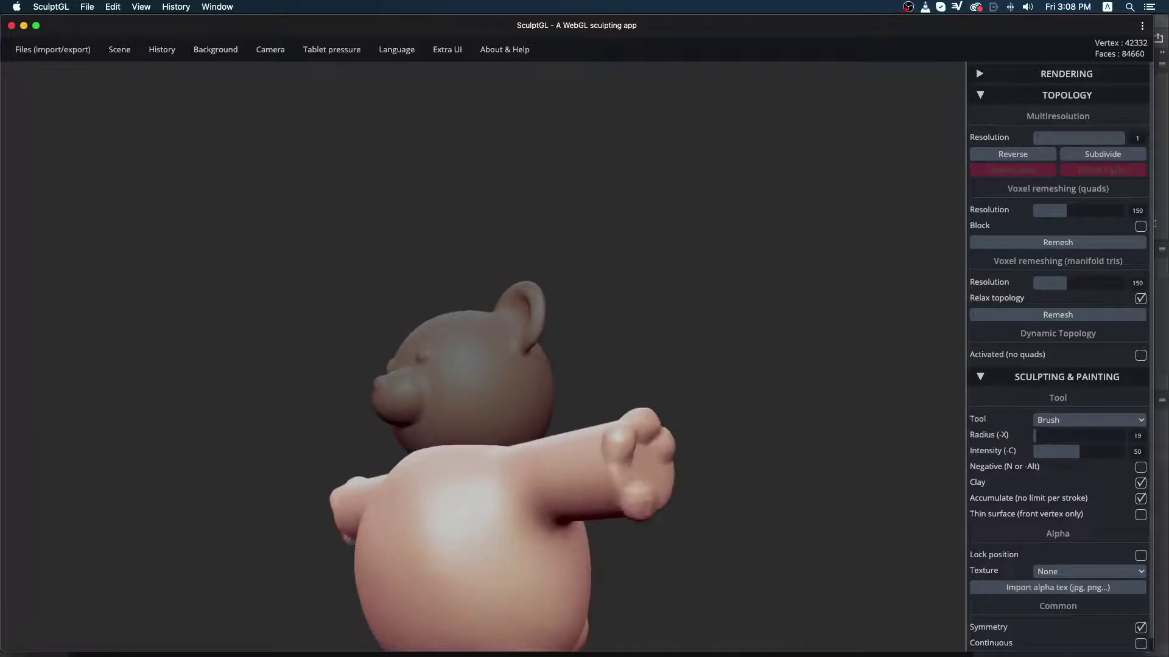
drag(642, 506, 785, 488)
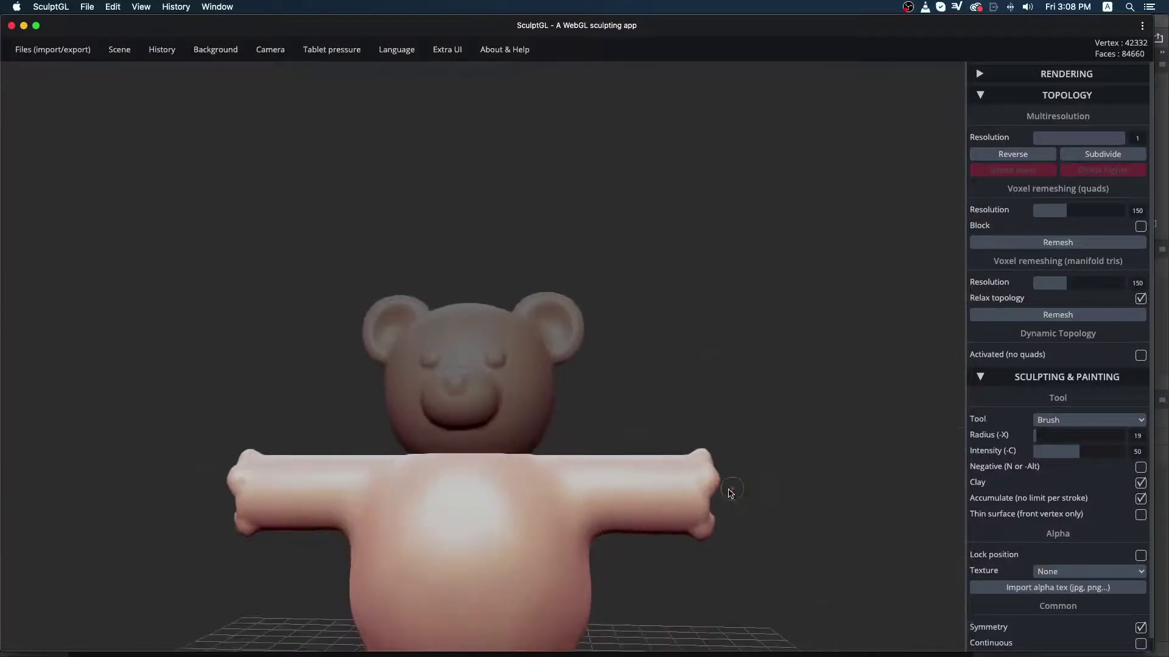
Step: Build up rounded toes along the lower front edges of both feet with the Brush at radius 19
scroll(730, 493, down, 5)
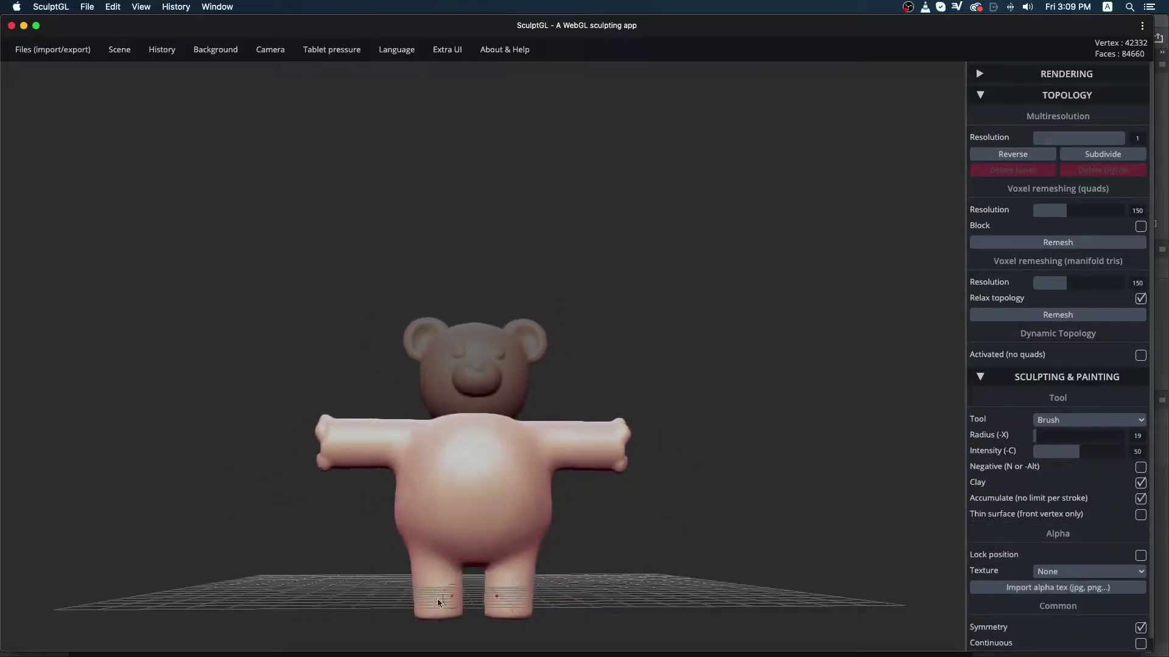
ctrl+right_drag(491, 576, 931, 396)
mouse_move(584, 535)
ctrl+right_down()
mouse_move(626, 527)
mouse_move(701, 483)
ctrl+right_up()
drag(703, 482, 589, 525)
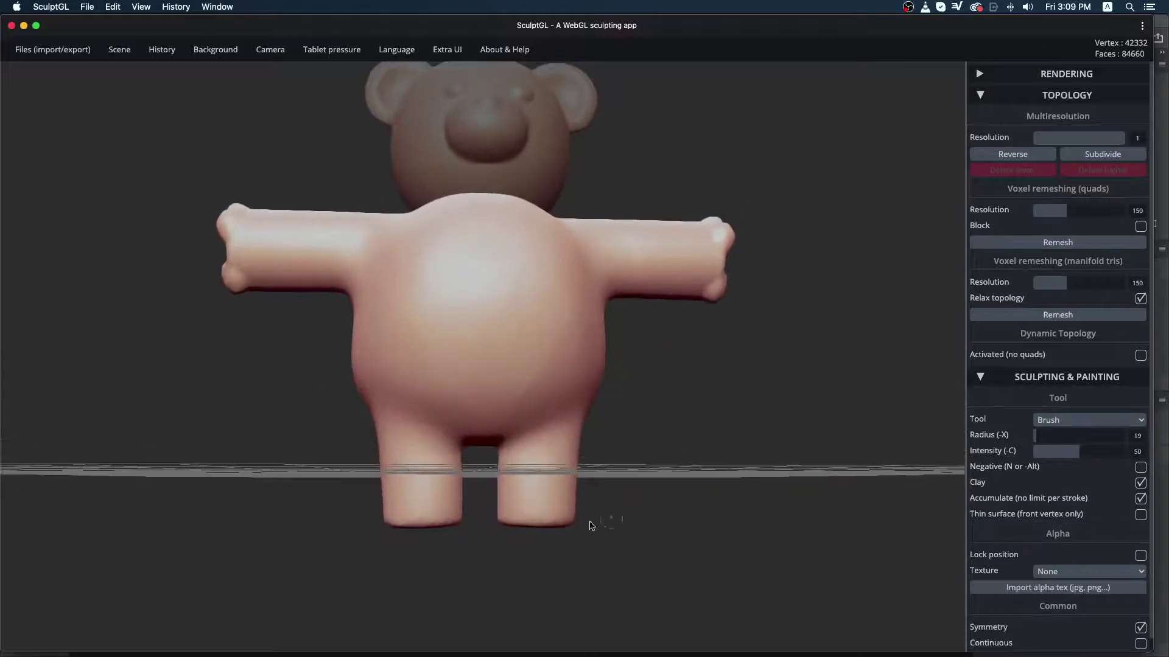
drag(521, 506, 522, 525)
mouse_move(622, 498)
mouse_down()
mouse_move(595, 521)
mouse_move(569, 522)
mouse_up()
drag(670, 464, 702, 511)
key(ctrl+z)
key(ctrl+z)
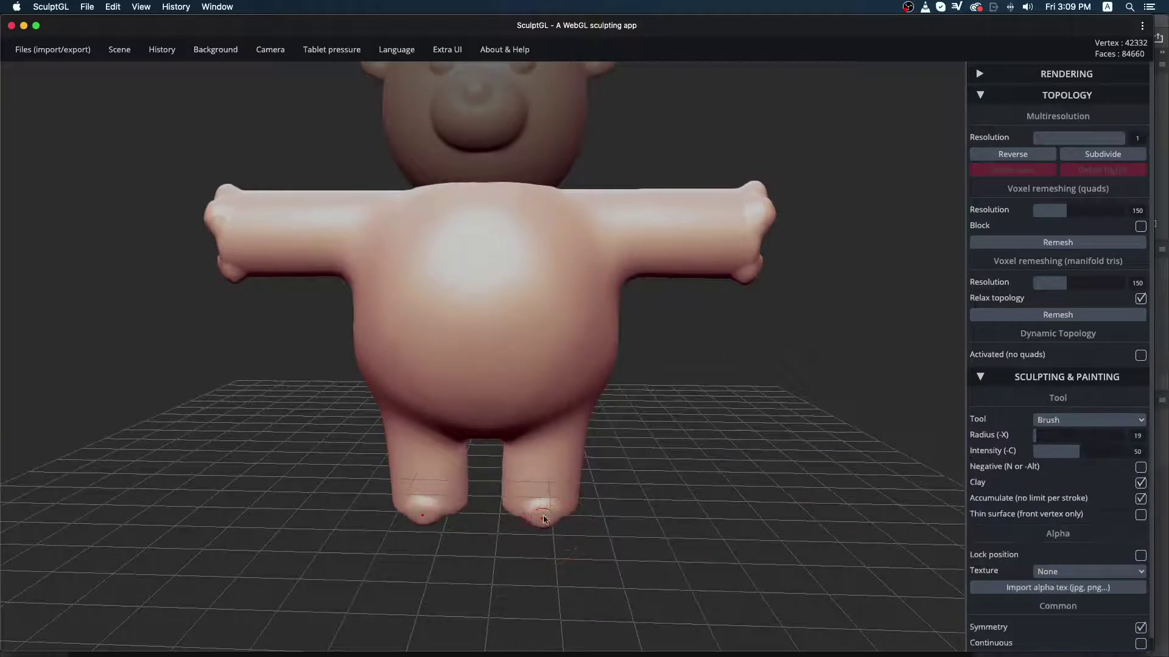
drag(539, 517, 512, 510)
drag(636, 496, 579, 515)
mouse_move(655, 478)
mouse_down()
mouse_move(686, 513)
mouse_move(725, 461)
mouse_up()
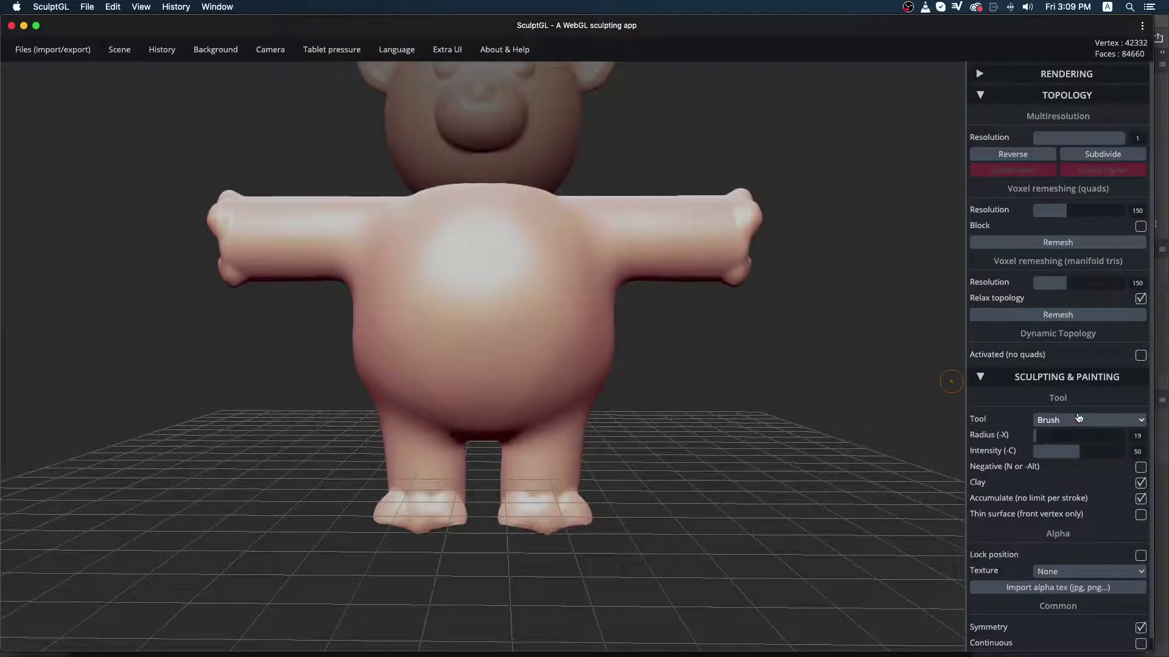
Step: Scale the body down uniformly with the Transform tool and raise it to meet the underside of the head
click(1078, 419)
click(1061, 551)
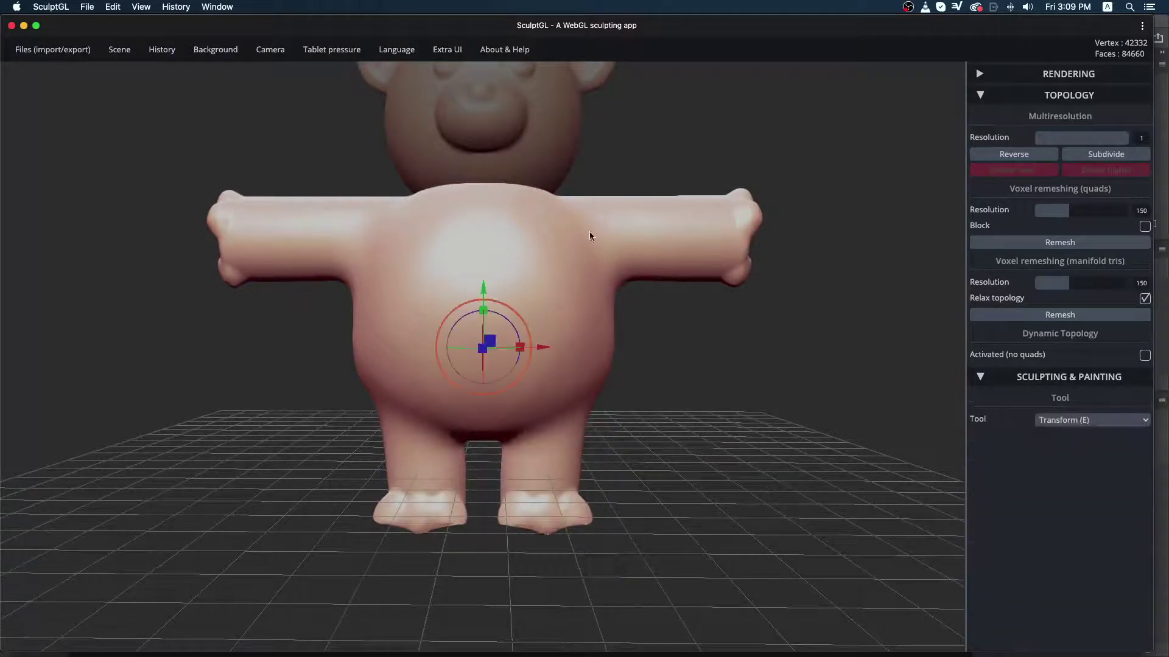
drag(515, 315, 483, 259)
drag(676, 174, 697, 279)
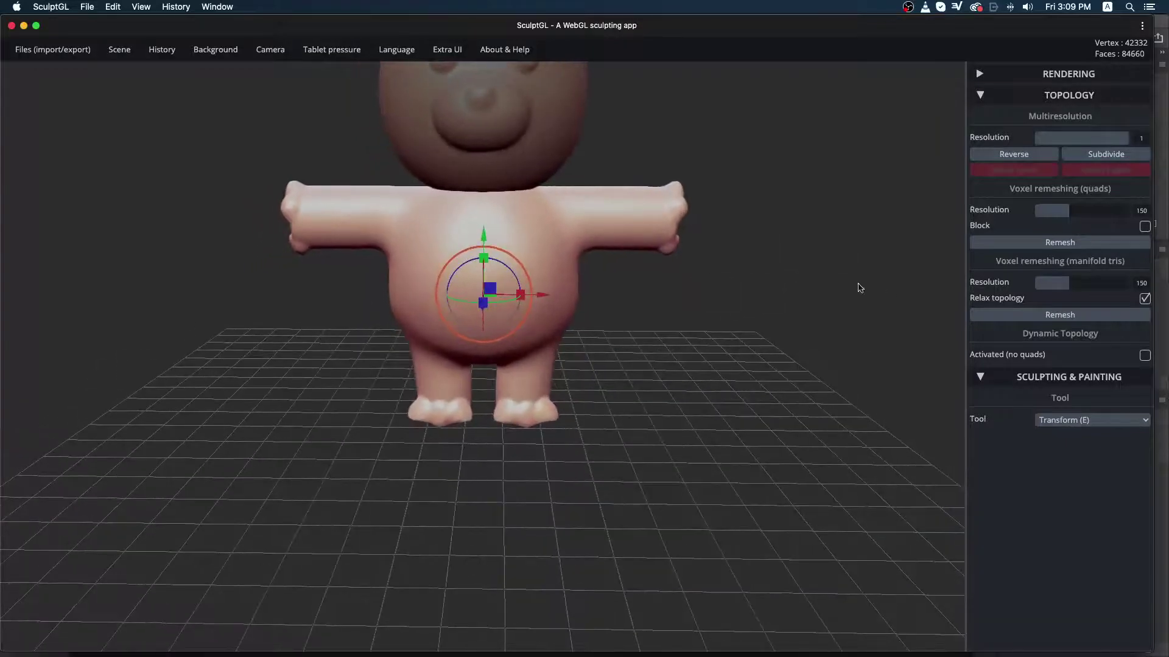
ctrl+right_drag(713, 187, 390, 280)
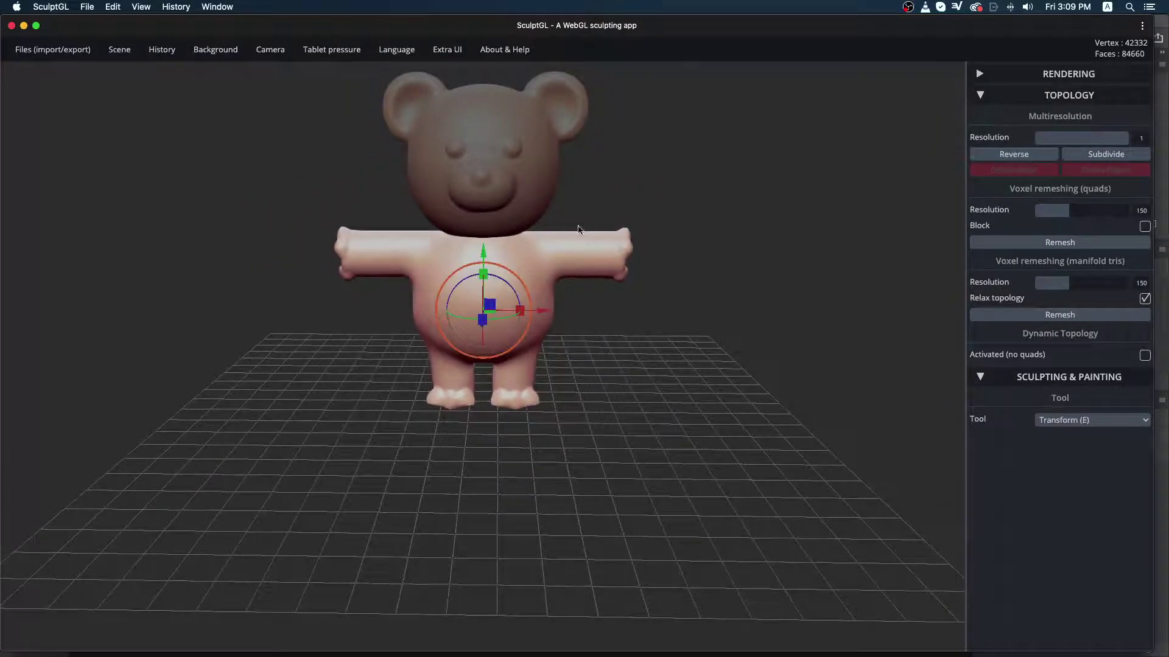
mouse_move(586, 181)
mouse_down()
mouse_move(614, 163)
mouse_move(602, 168)
mouse_up()
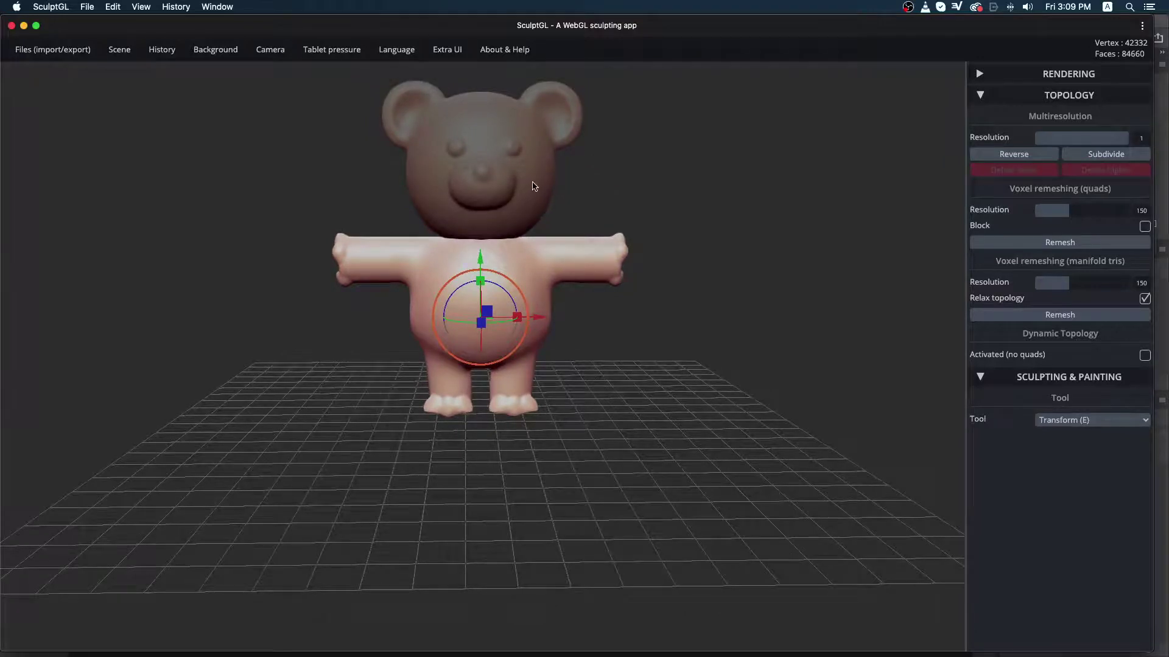
Step: Add the head to the selection so that head and body are selected together
key(shift)
key(shift)
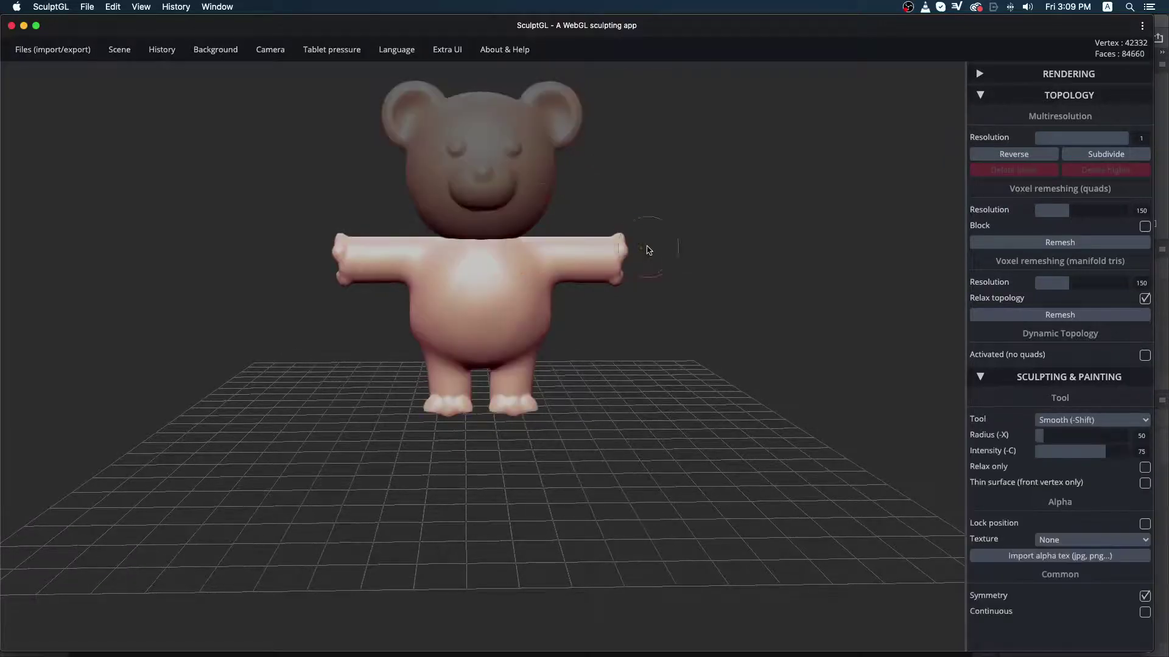
shift+click(535, 200)
mouse_move(741, 227)
mouse_down()
mouse_move(467, 209)
mouse_move(444, 251)
mouse_move(734, 245)
mouse_up()
ctrl+right_drag(606, 190, 786, 300)
alt+drag(711, 243, 746, 276)
Step: Carve the rounded outline of a belly patch into the front of the body with the Crease tool at radius 25 and smooth it
click(1069, 423)
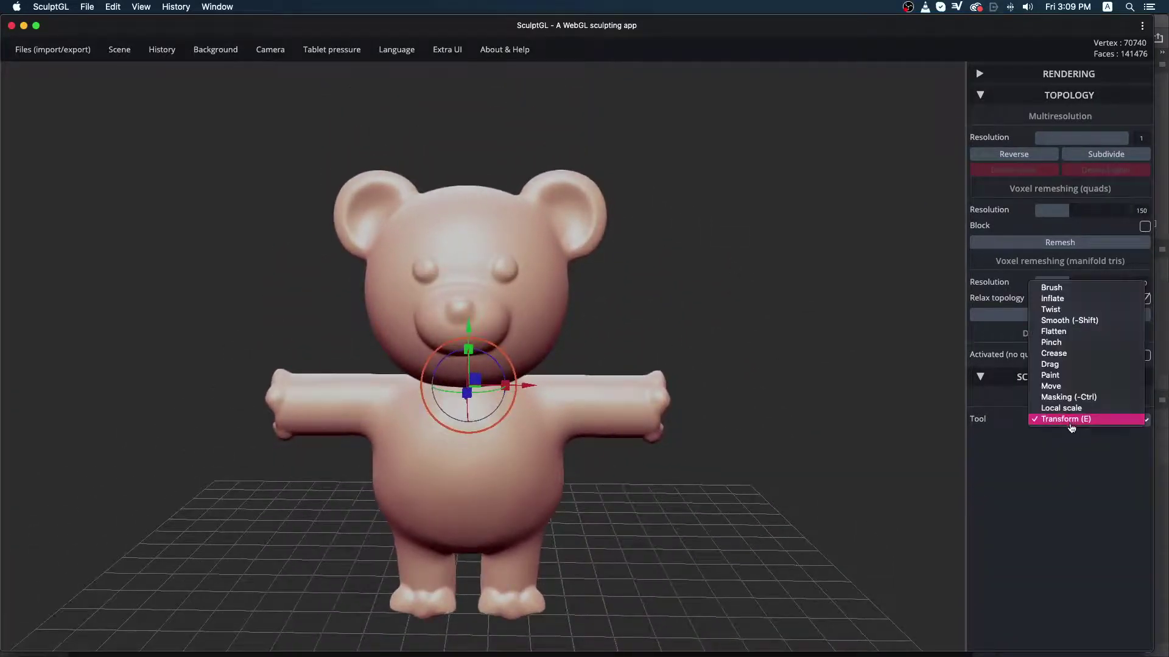
click(1062, 354)
drag(689, 487, 677, 451)
mouse_move(463, 429)
mouse_down()
mouse_move(515, 451)
mouse_move(528, 528)
mouse_up()
mouse_move(712, 511)
mouse_down()
mouse_move(720, 456)
mouse_move(720, 478)
mouse_up()
key(super+z)
key(ctrl+z)
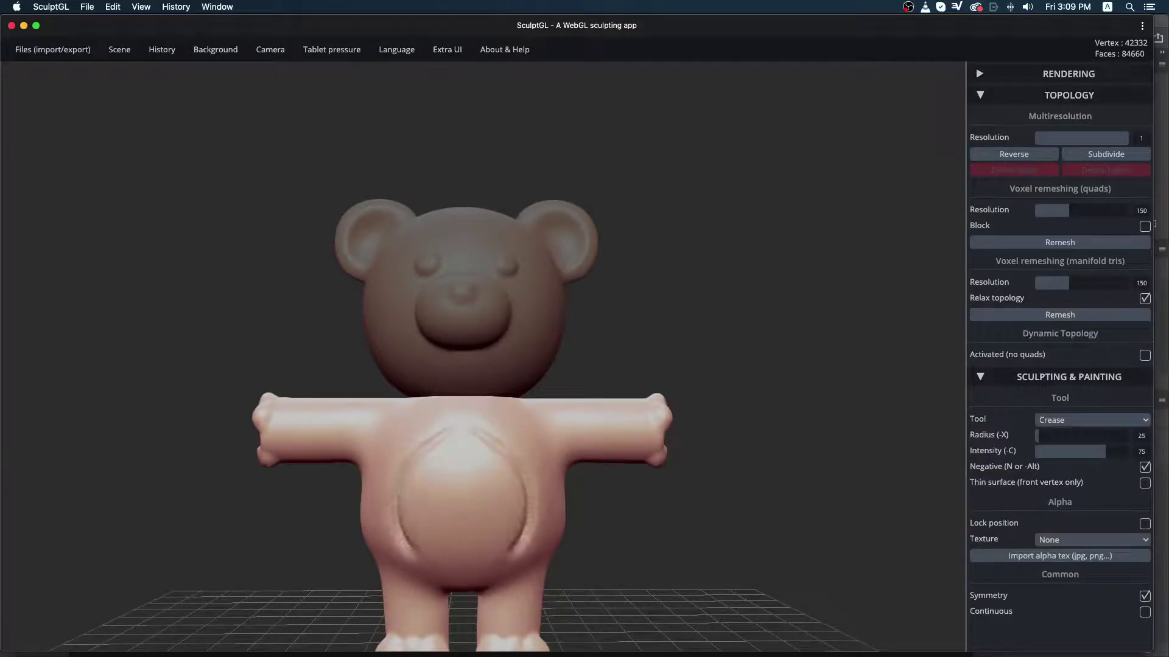
key(ctrl+z)
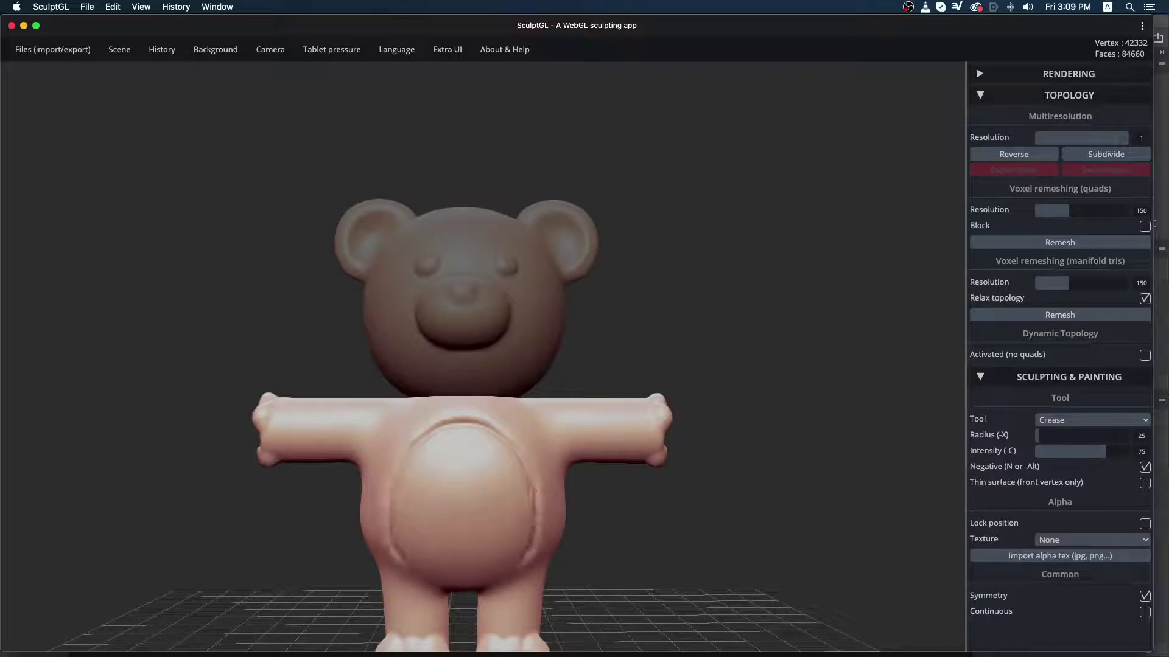
drag(523, 558, 464, 570)
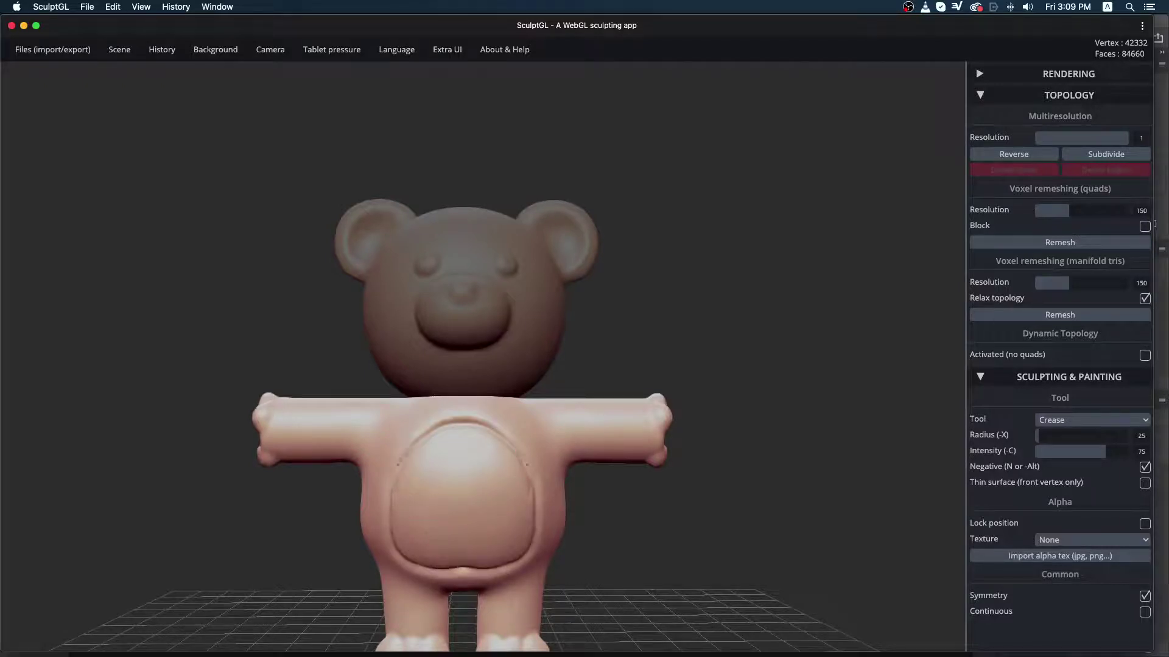
drag(710, 461, 444, 451)
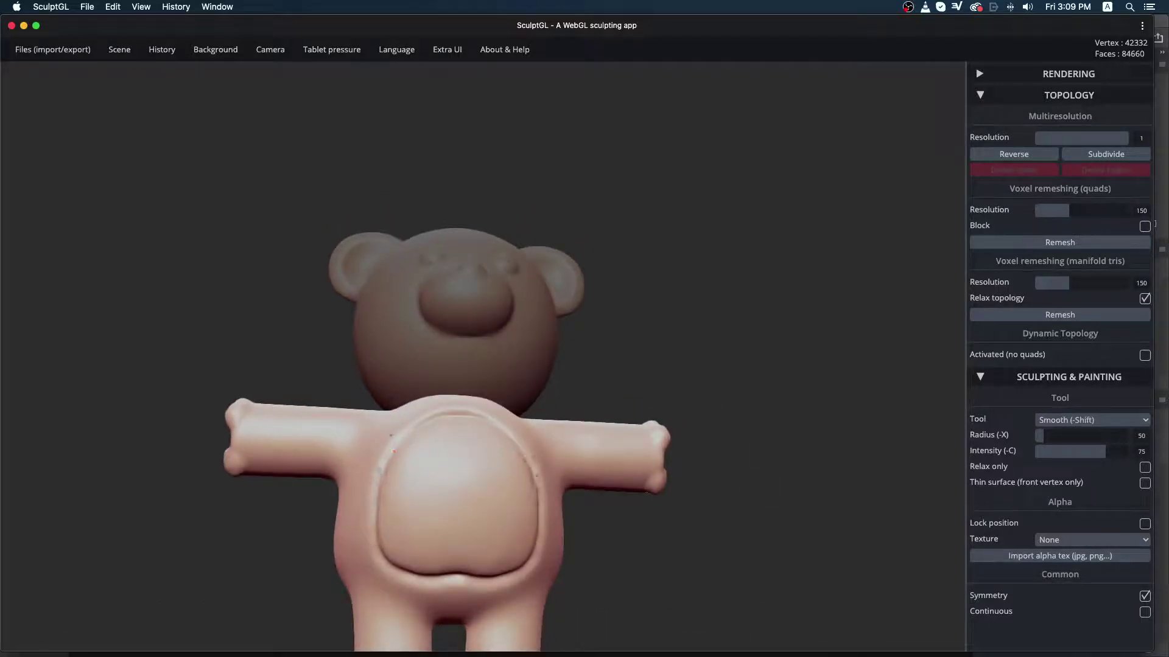
drag(709, 523, 814, 391)
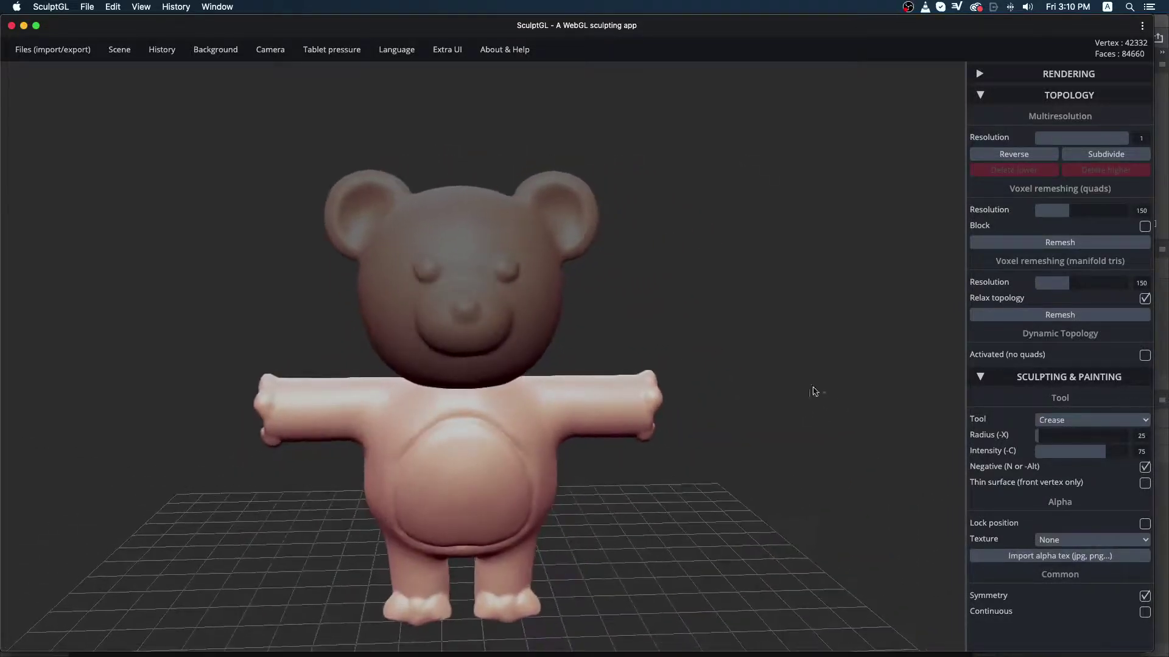
Step: Select the head and crease a vertical groove down the middle of the snout from beneath the nose
shift+click(534, 307)
drag(668, 308, 754, 240)
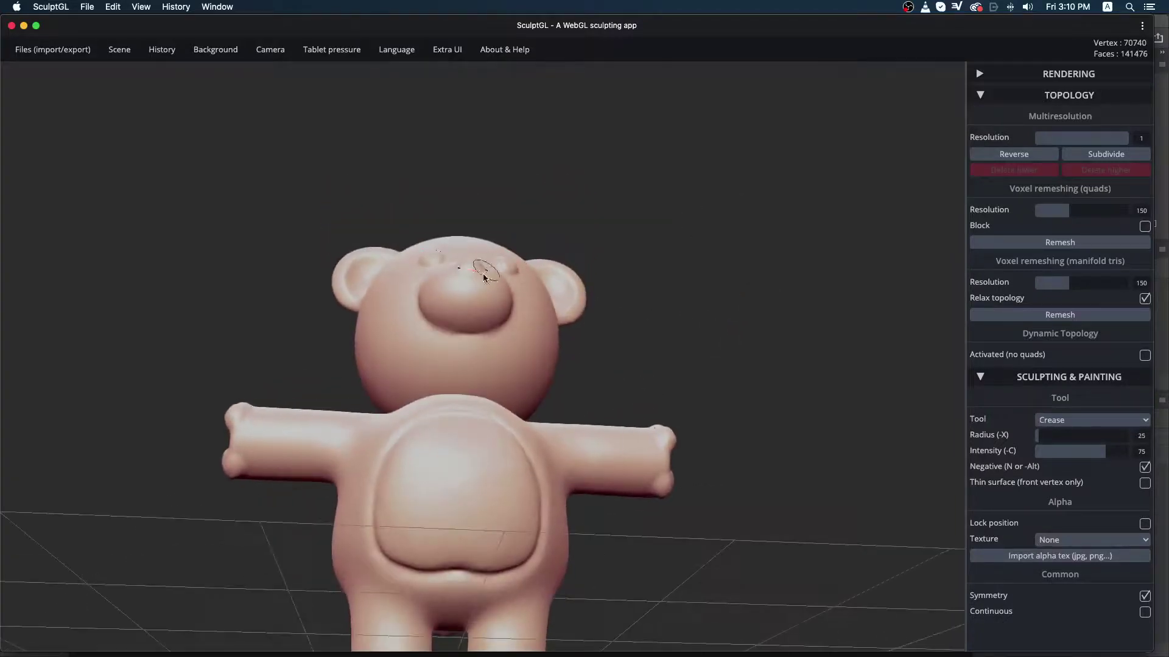
click(473, 281)
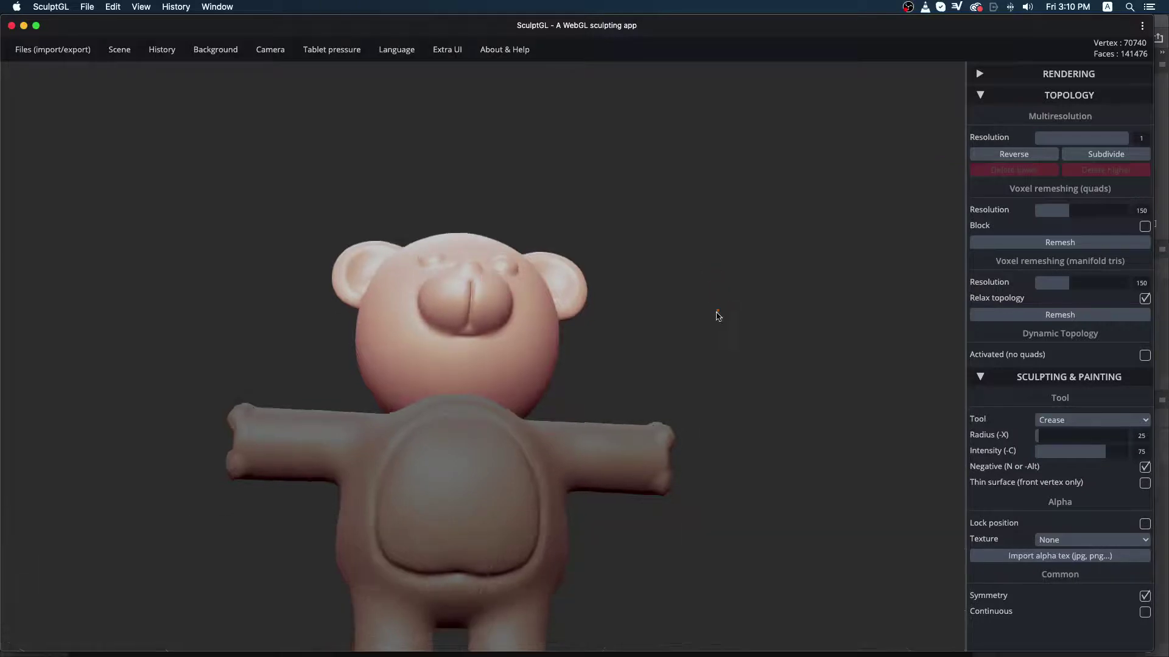
drag(718, 316, 613, 316)
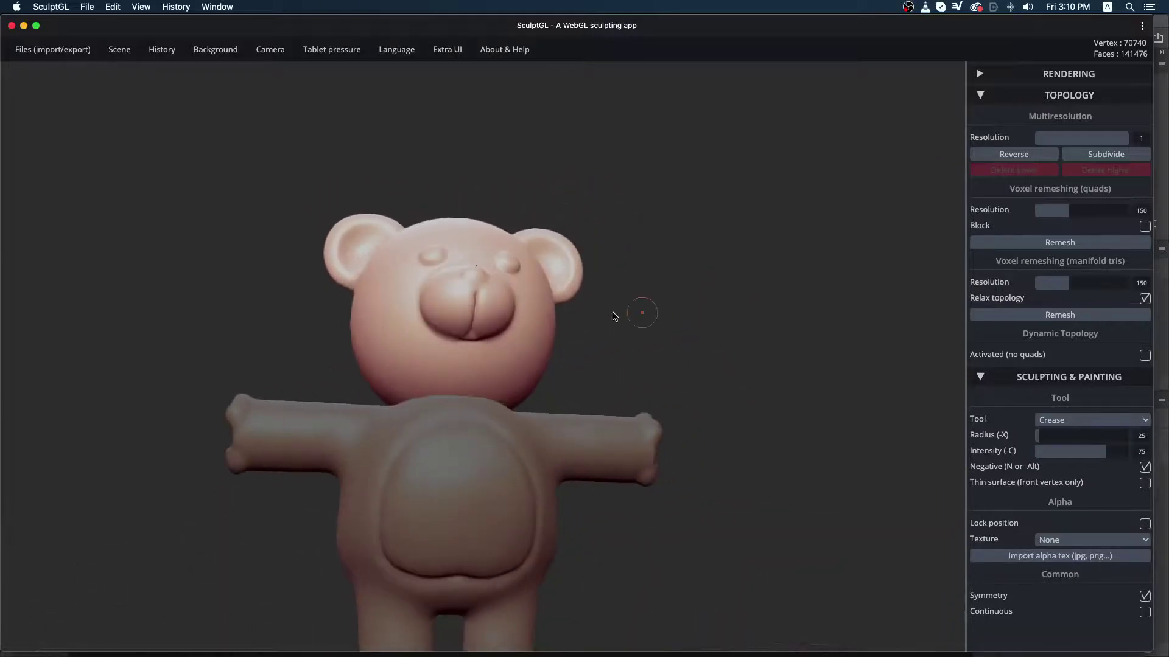
drag(712, 323, 999, 338)
Step: Try to reshape the lower cheeks of the head with the Move tool and undo each attempt
click(1074, 421)
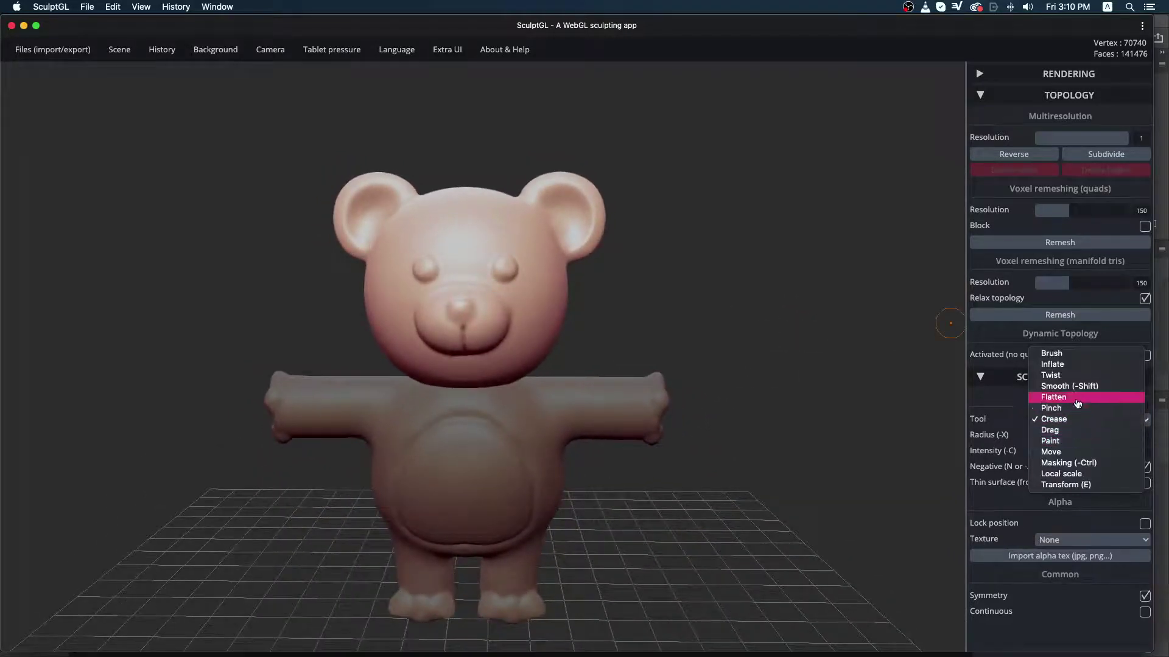
click(1051, 452)
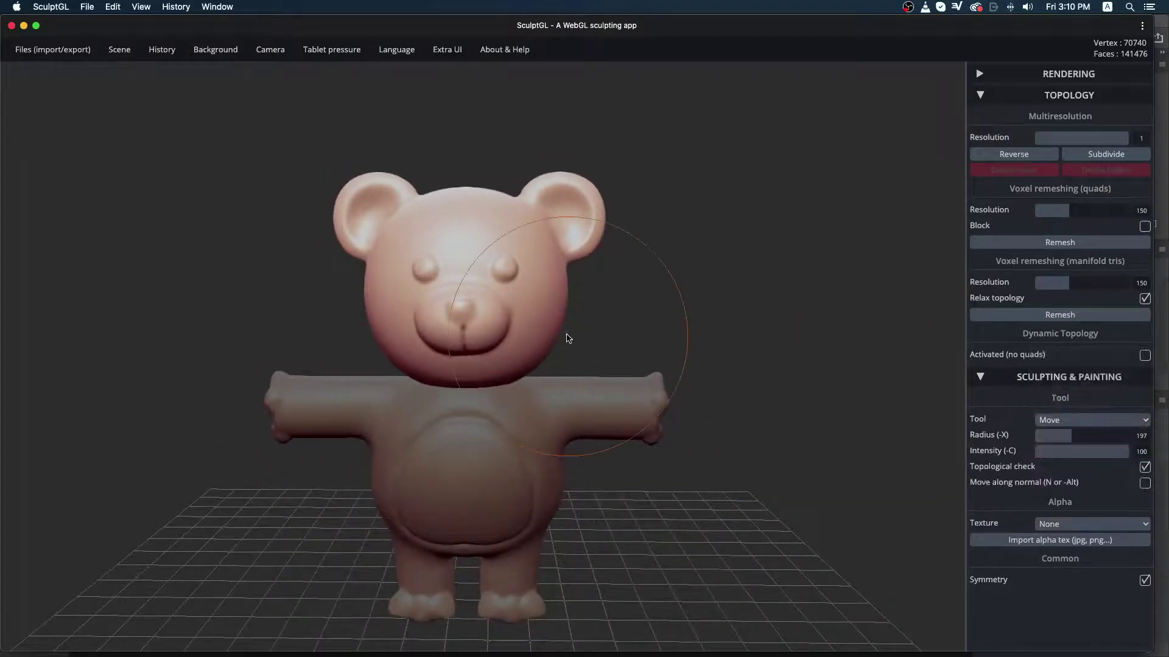
middle_drag(569, 330, 547, 339)
drag(486, 367, 484, 380)
key(ctrl+z)
key(ctrl+z)
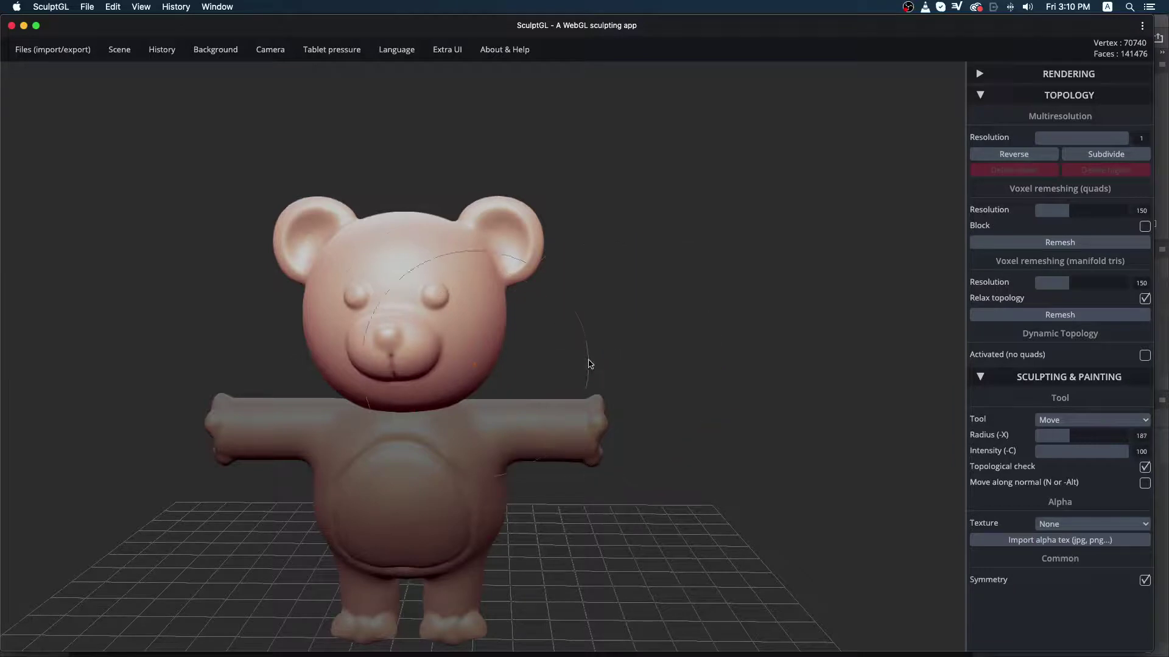
mouse_move(483, 368)
mouse_down()
mouse_move(488, 385)
mouse_move(599, 324)
mouse_up()
key(ctrl+z)
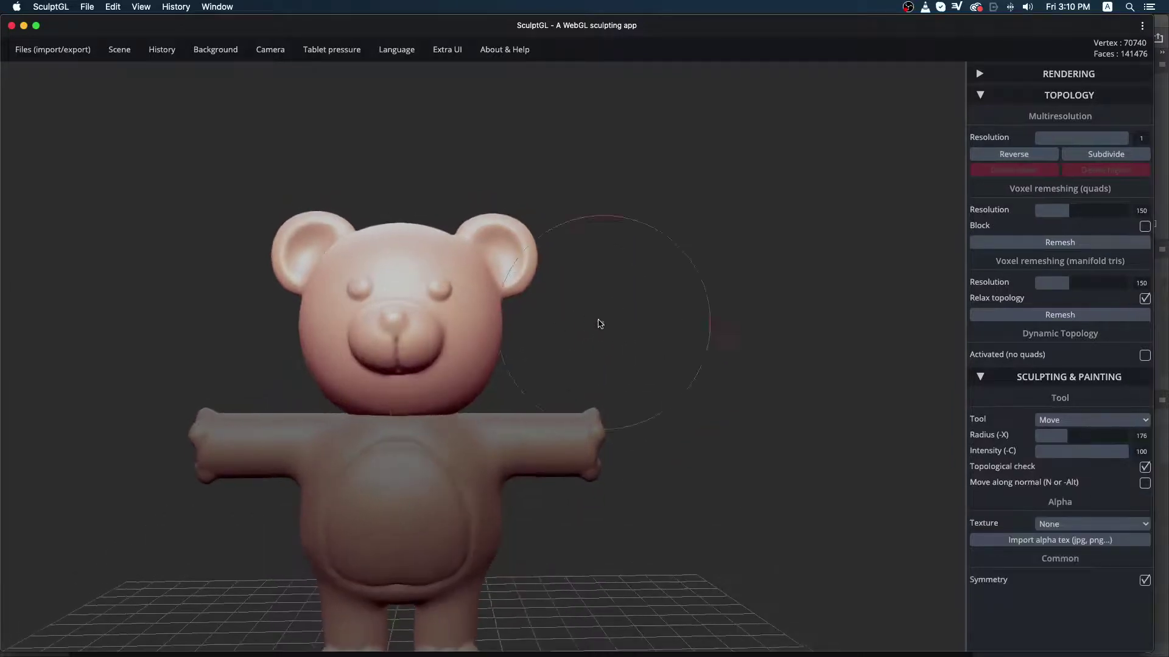
drag(484, 387, 491, 395)
key(ctrl+z)
drag(476, 357, 488, 361)
key(ctrl+z)
mouse_move(643, 341)
mouse_down()
mouse_move(659, 341)
mouse_move(543, 386)
mouse_move(629, 360)
mouse_move(643, 333)
mouse_up()
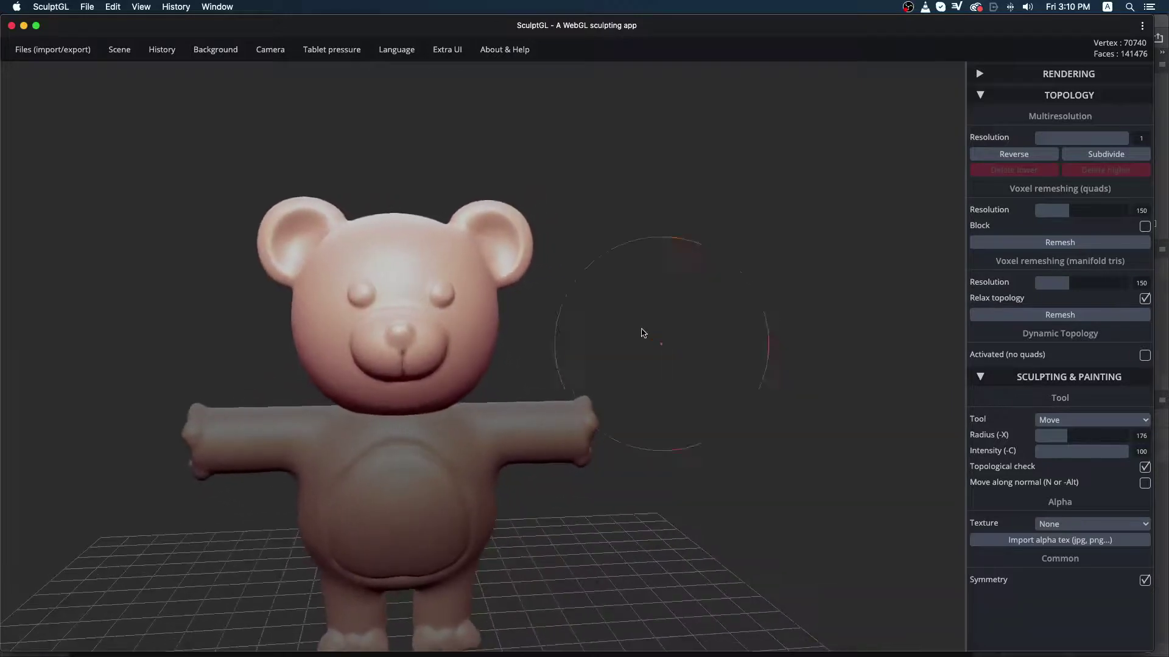
Step: Save the whole scene as a SculptGL .sgl file
mouse_move(48, 59)
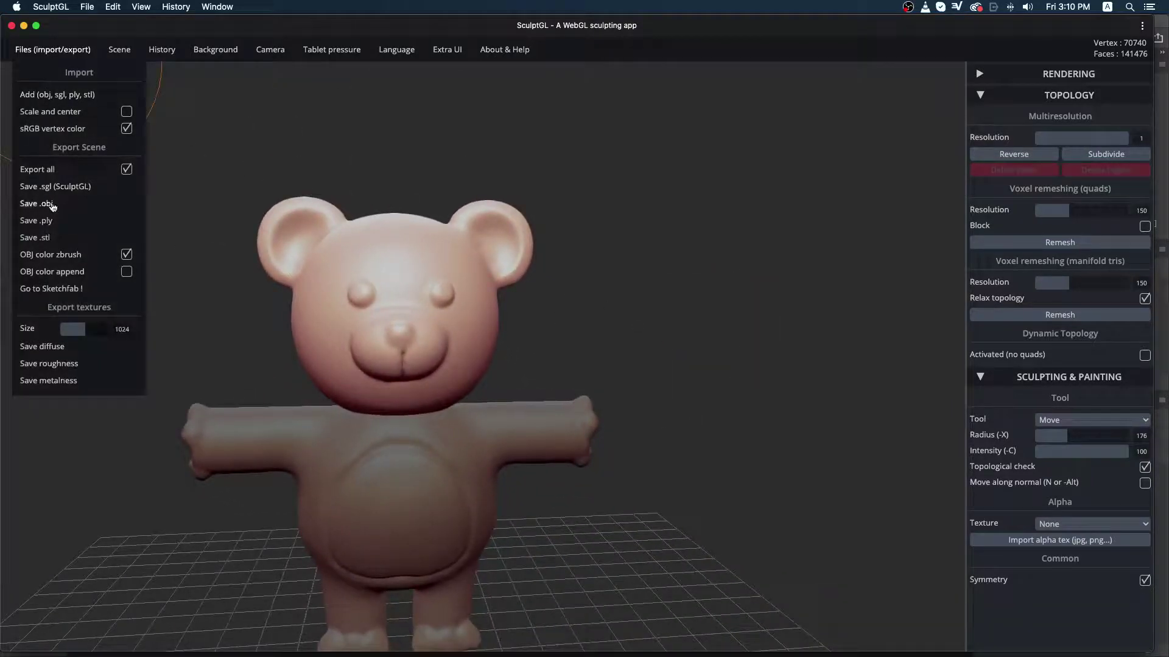
click(41, 186)
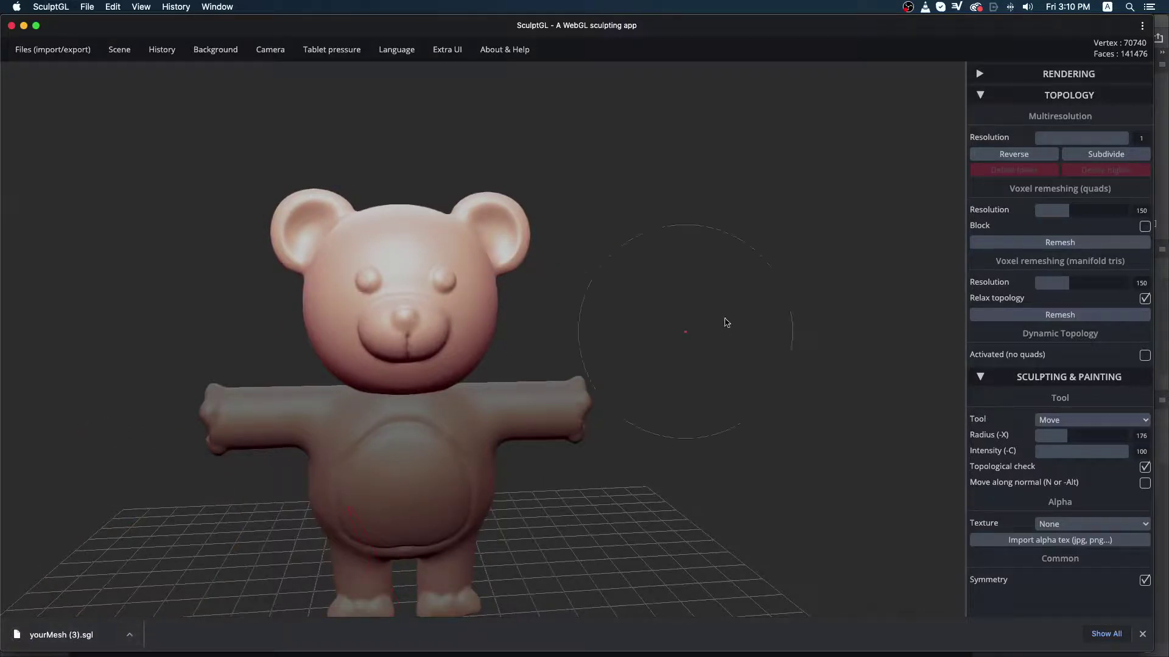
drag(819, 320, 785, 294)
Step: Apply the Clay matcap to the head and body together after trying Red clay, Skin Hazardousarts2 and Green
shift+click(429, 446)
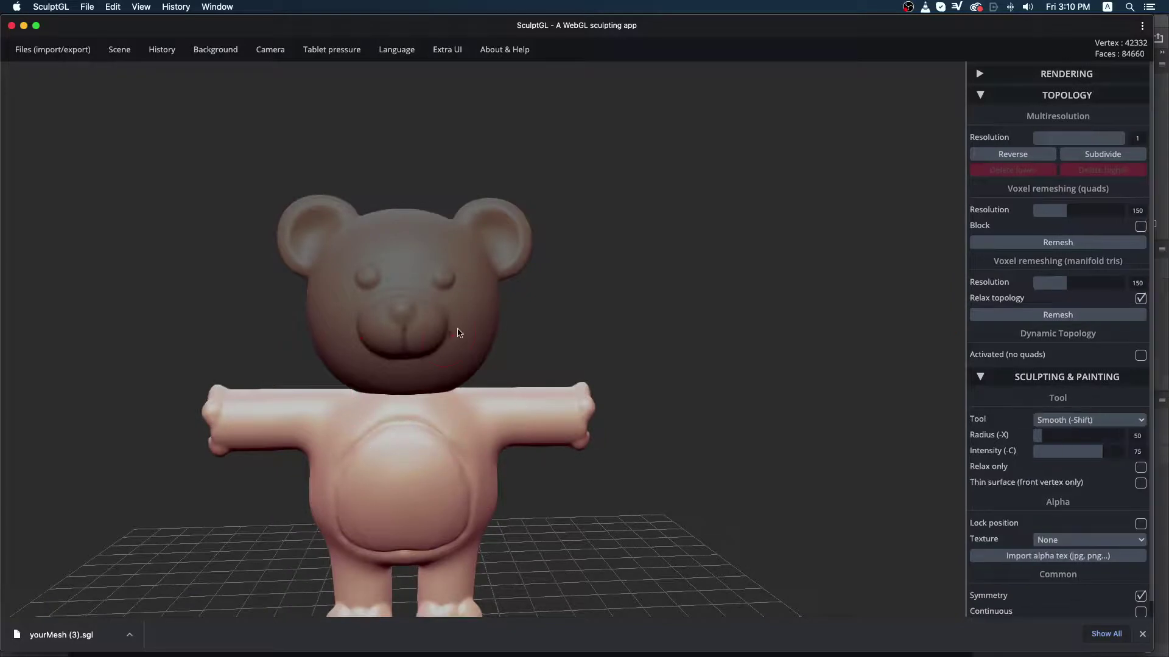
shift+click(457, 333)
shift+click(451, 427)
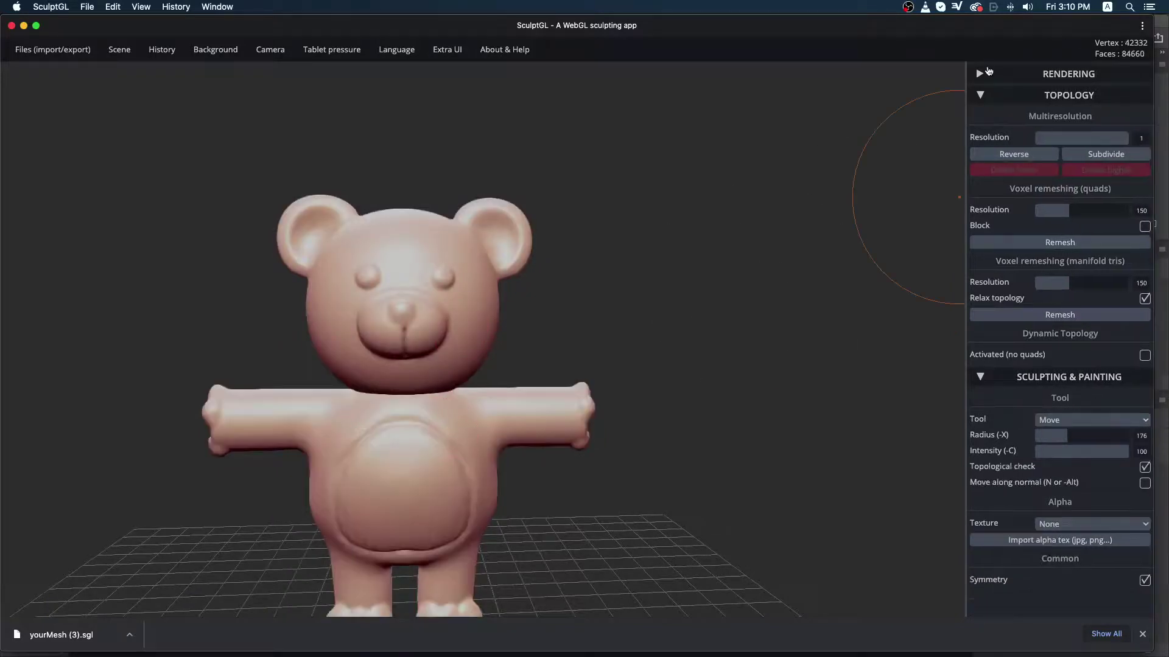
click(981, 74)
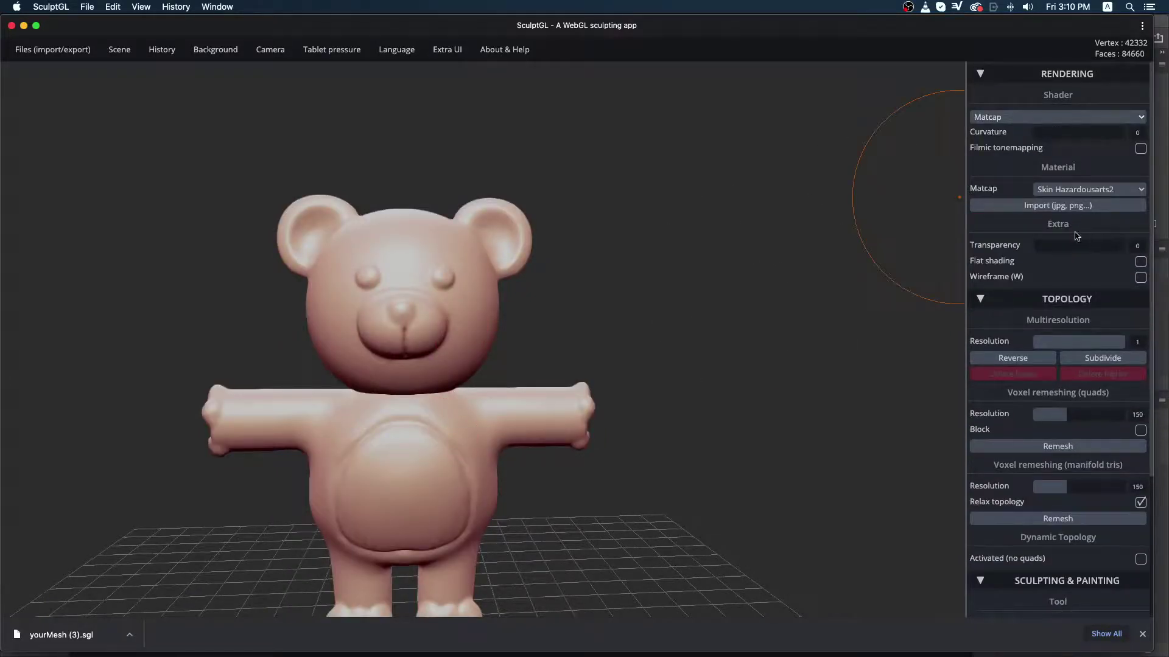
click(1083, 192)
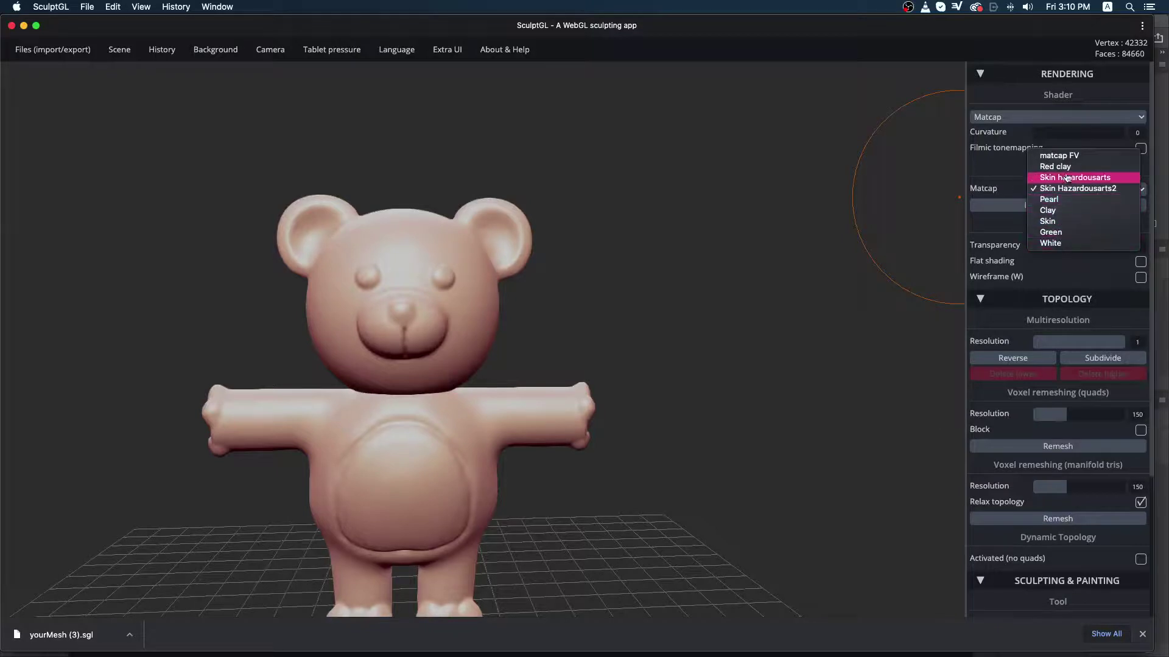
key(Return)
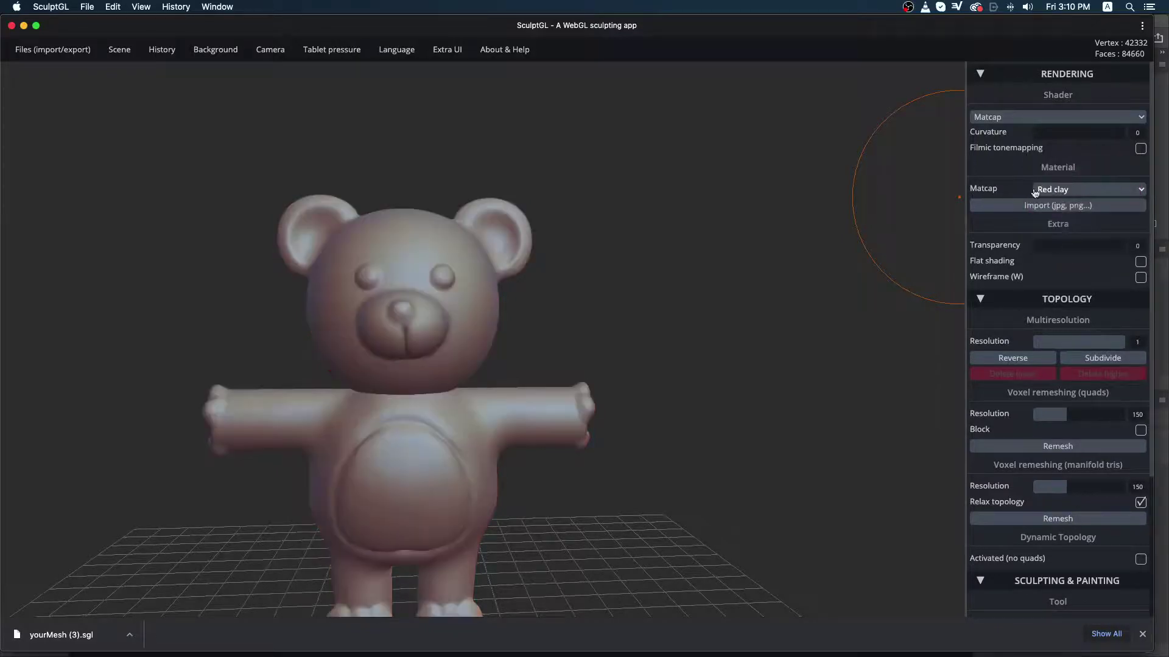
click(1074, 187)
click(1072, 209)
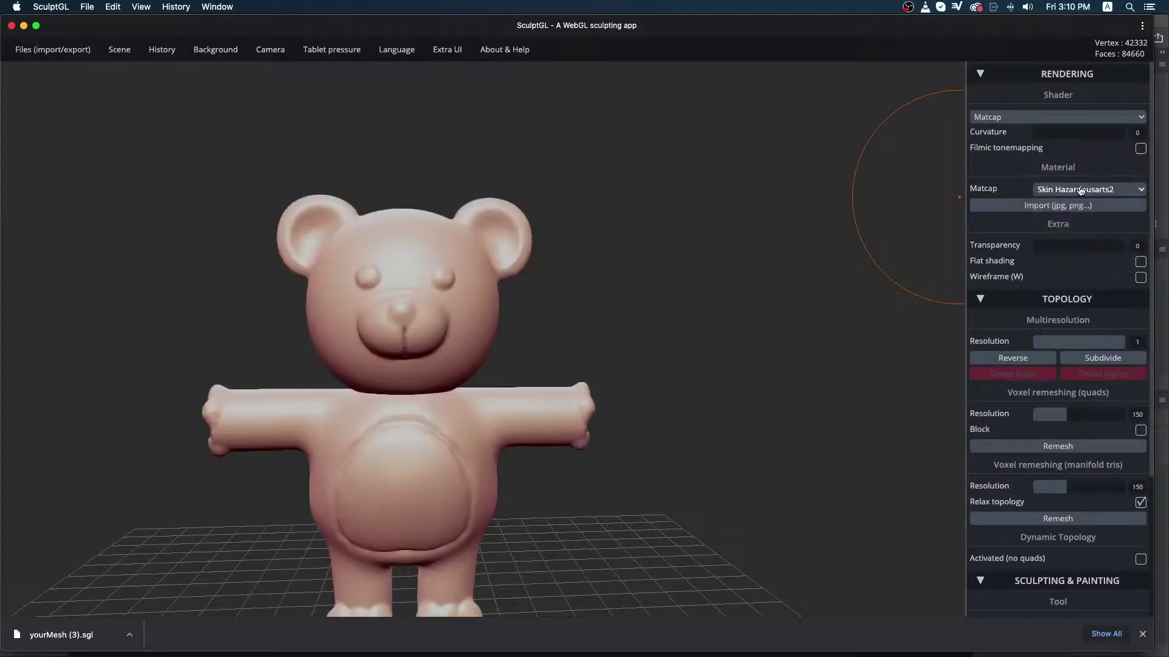
click(1070, 194)
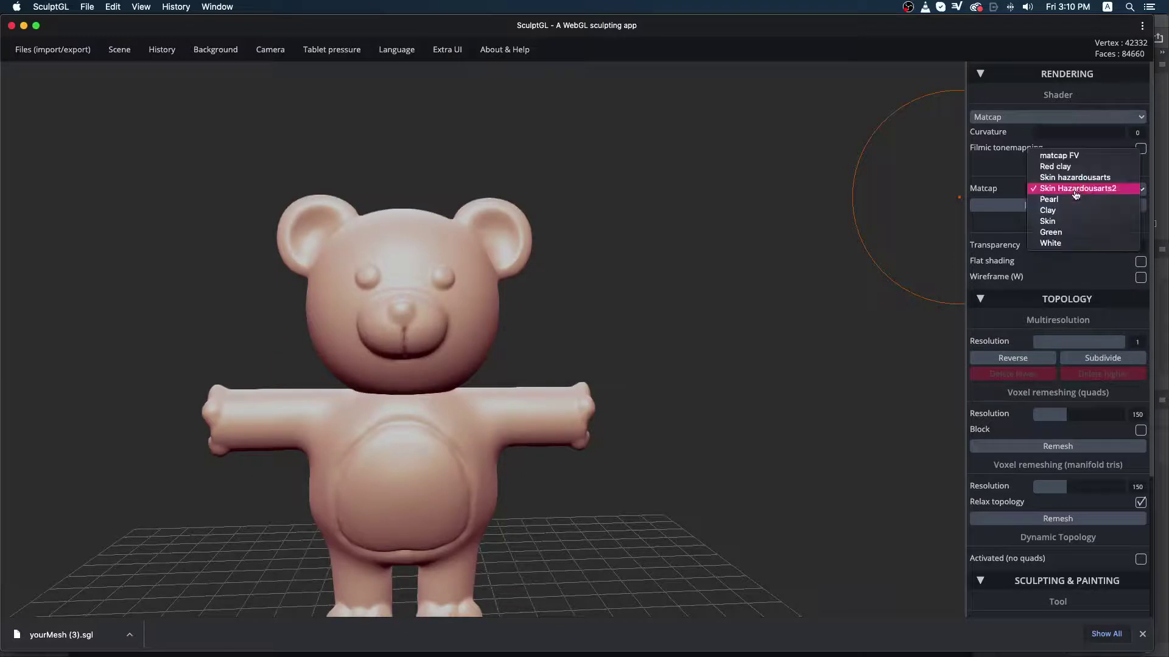
click(1070, 233)
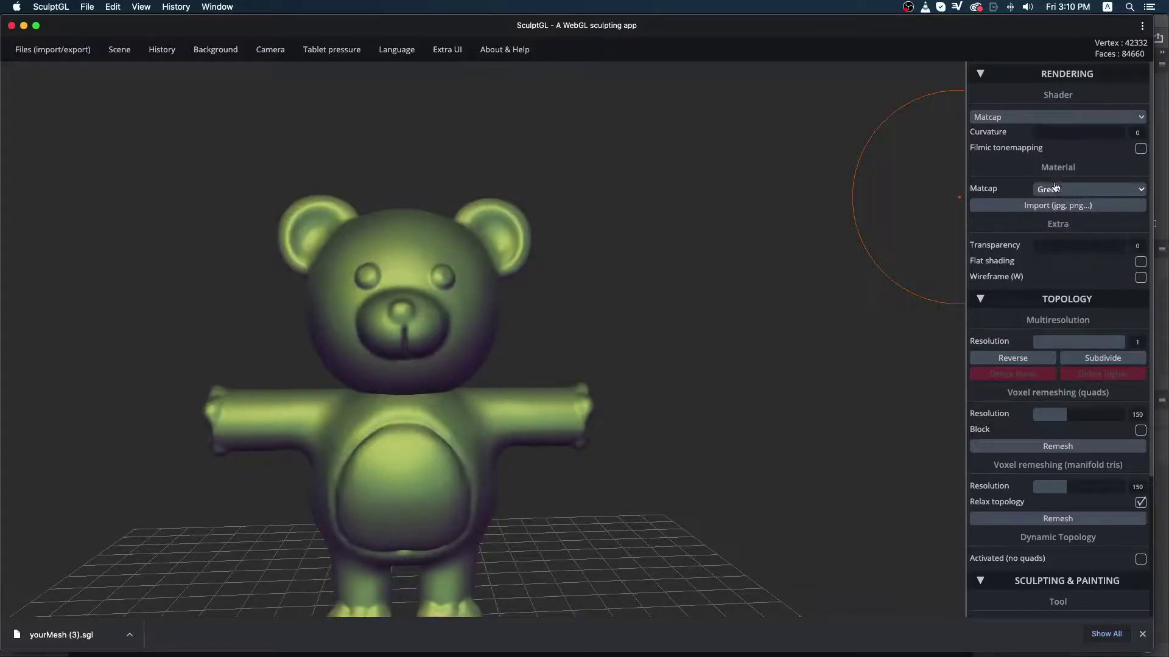
click(1055, 187)
click(1057, 166)
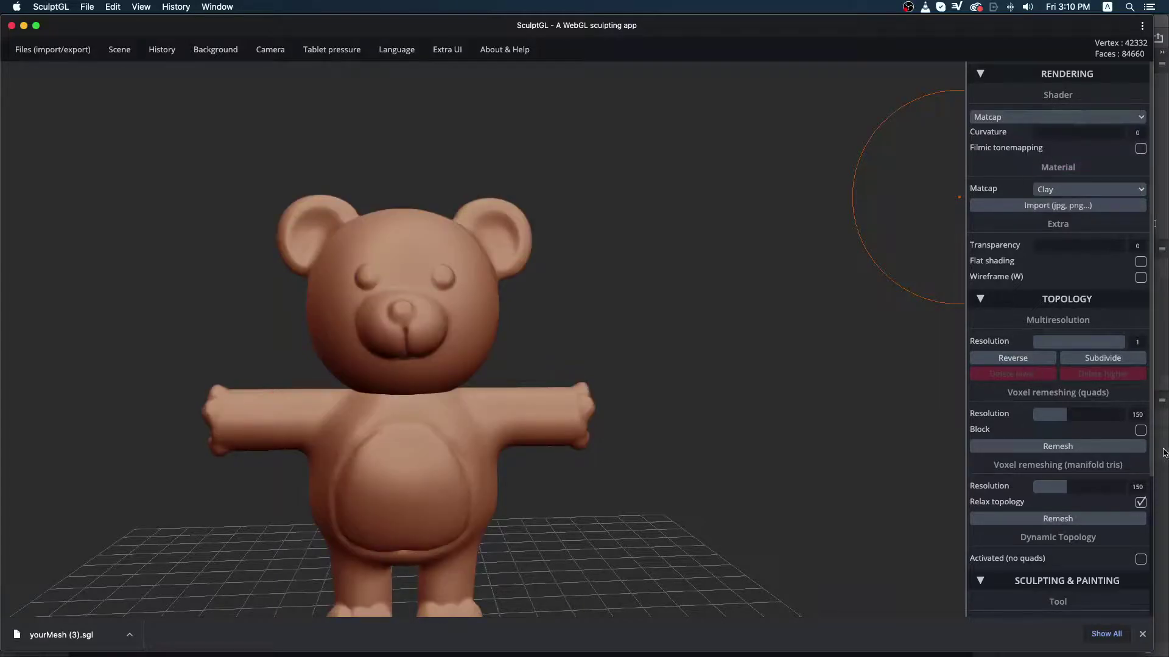
Step: Switch the active sculpting tool to Paint
drag(1150, 456, 1144, 572)
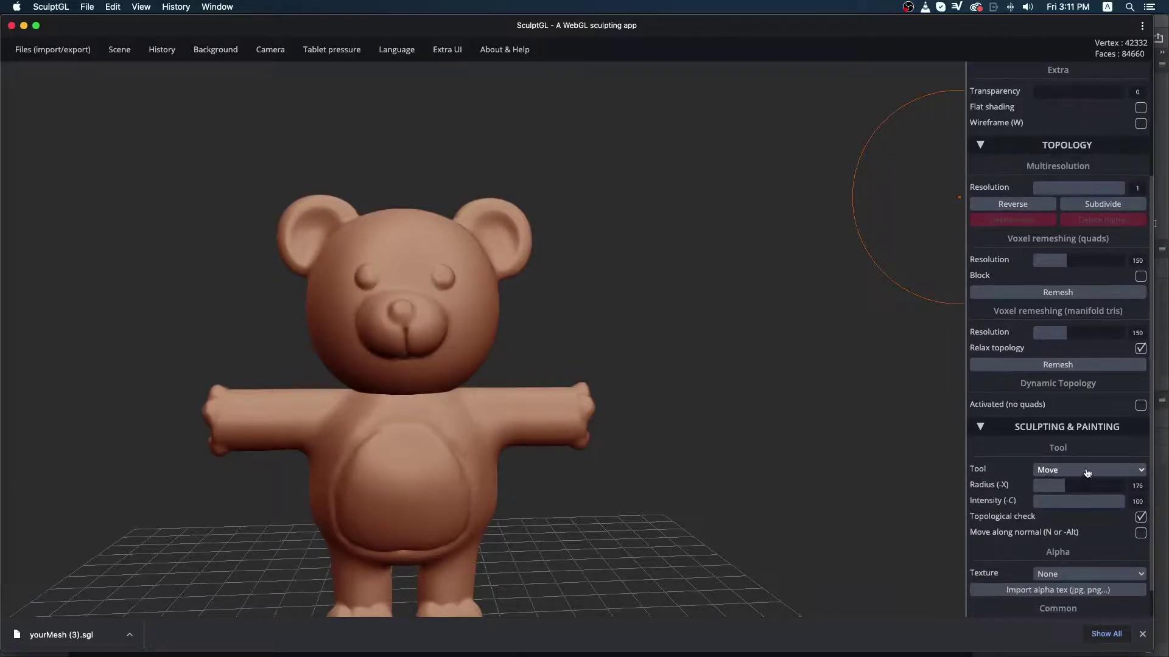
click(1087, 473)
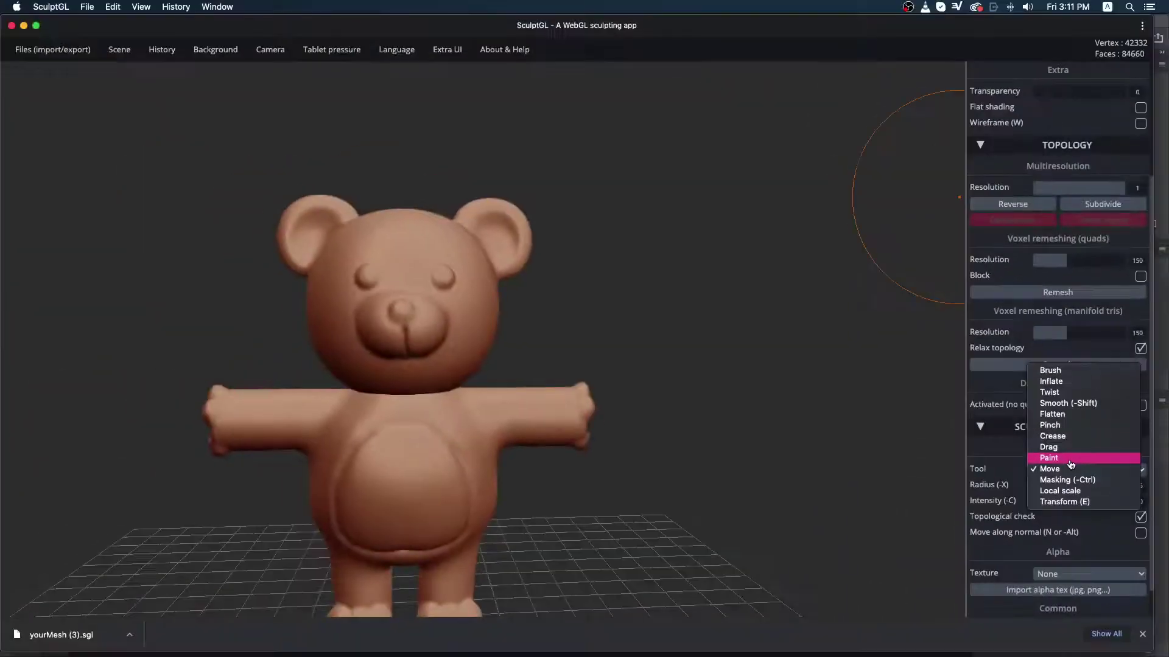
click(1072, 460)
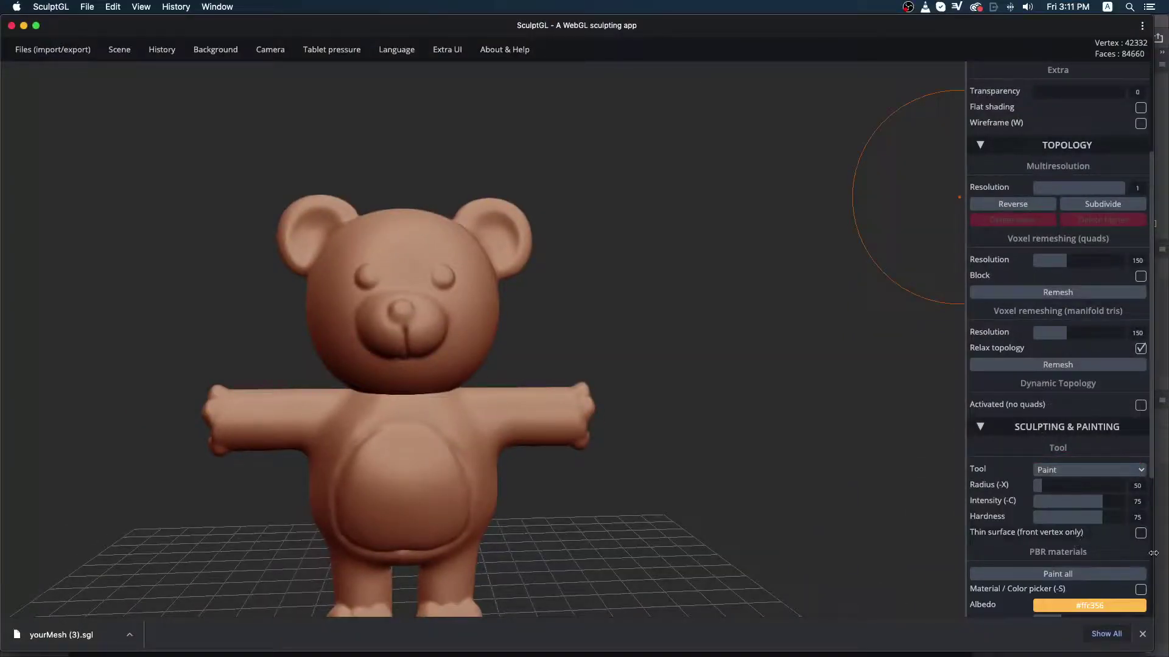
scroll(1151, 445, down, 3)
Step: Try filling the entire body with the dark brown albedo colour #4d3406 and undo the fill
click(1082, 504)
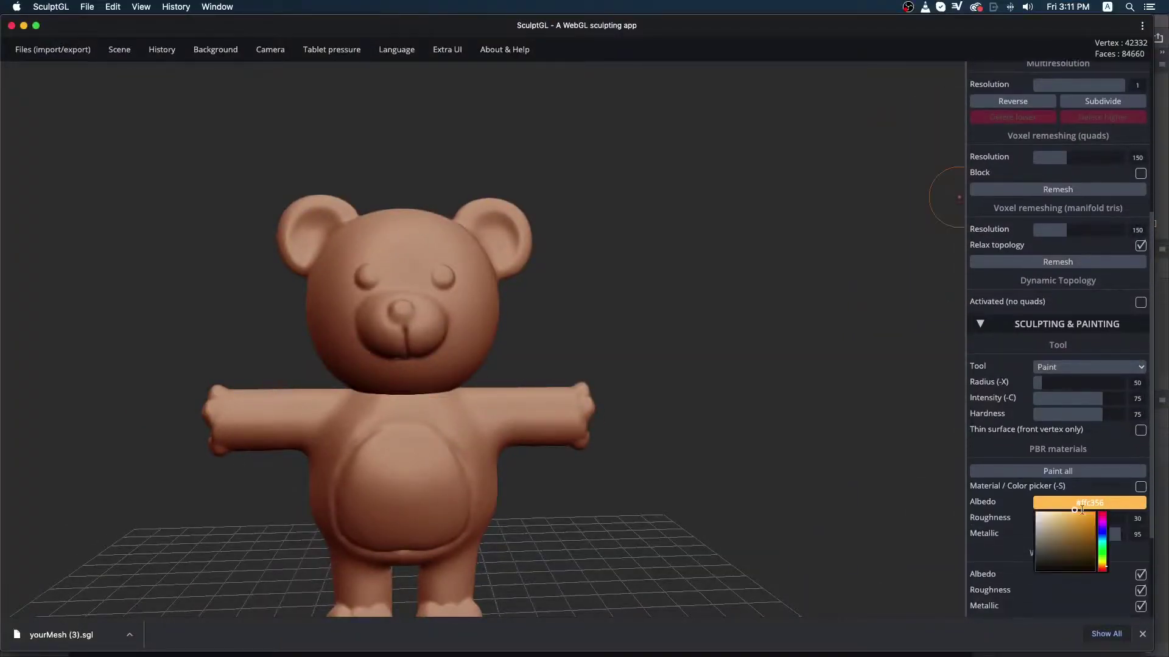
drag(1083, 527, 1090, 551)
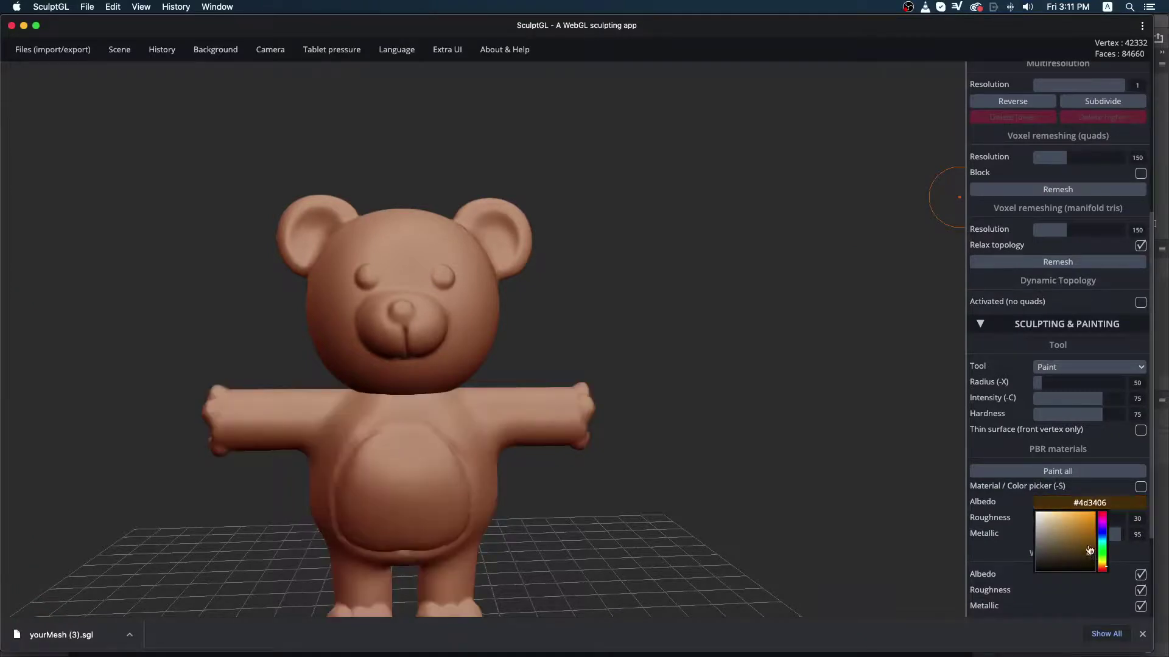
click(1069, 472)
click(478, 309)
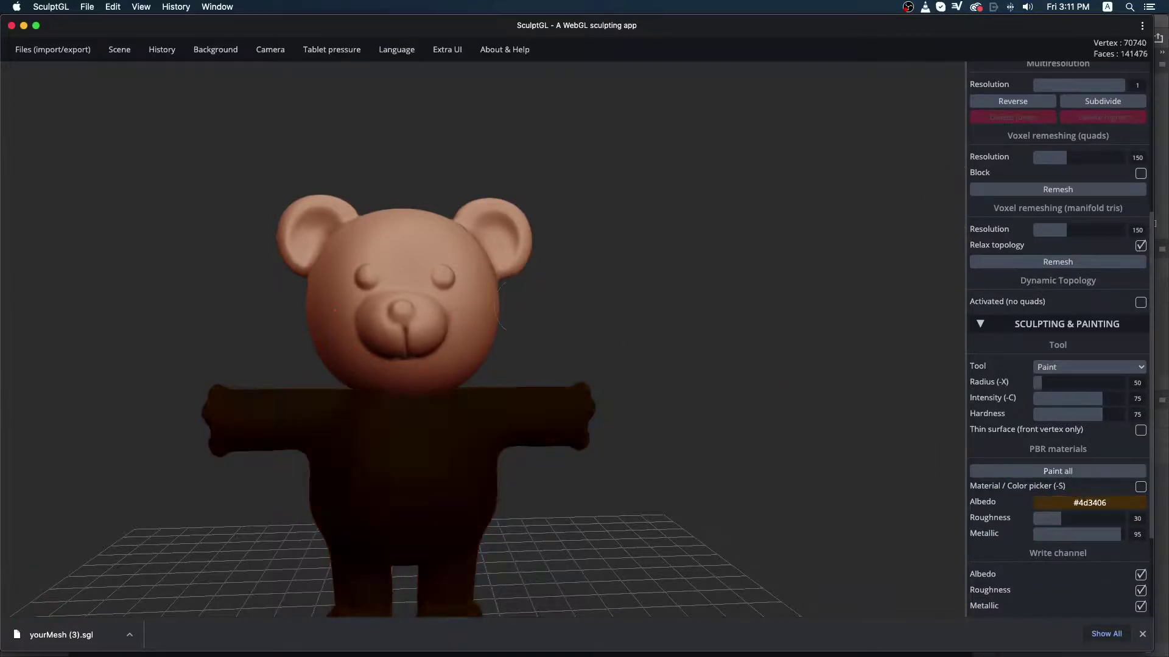
key(ctrl+z)
Step: Set the paint albedo to #cca45b and fill the entire body and the entire head with it, then reselect the body
click(1098, 503)
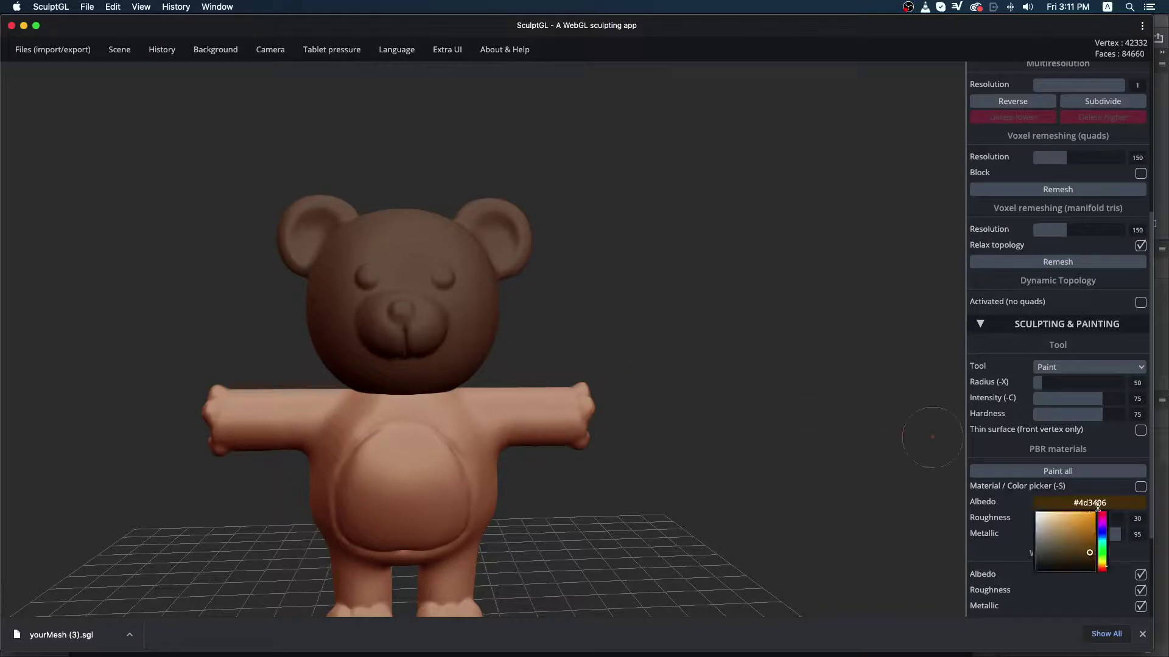
click(1071, 525)
click(1071, 472)
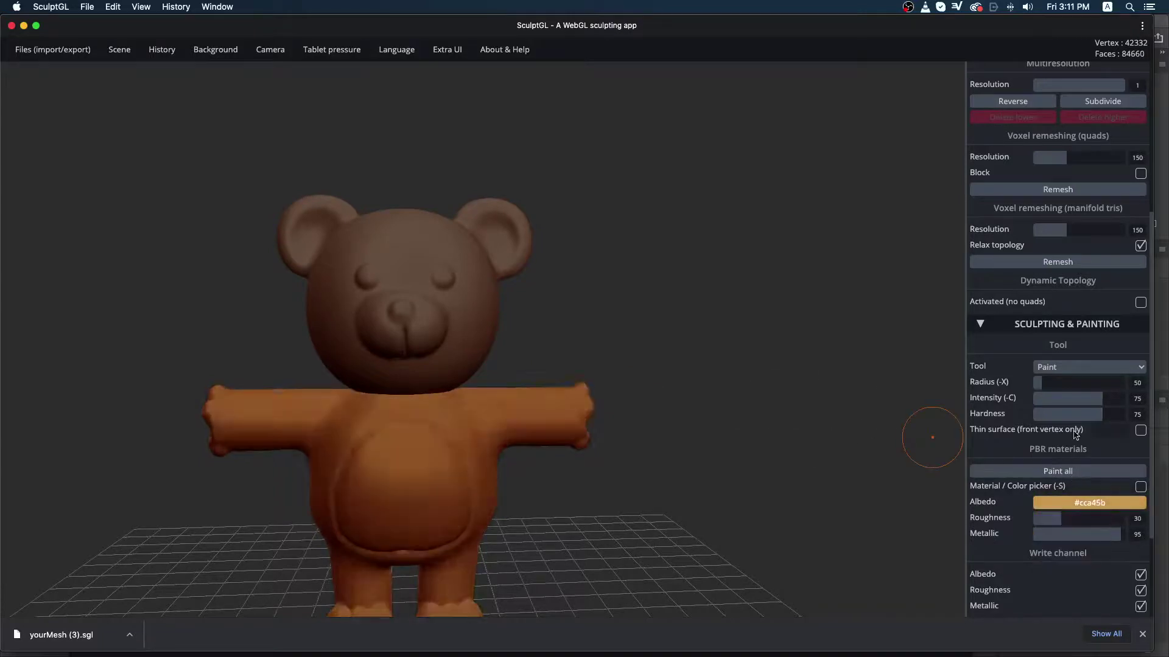
click(482, 271)
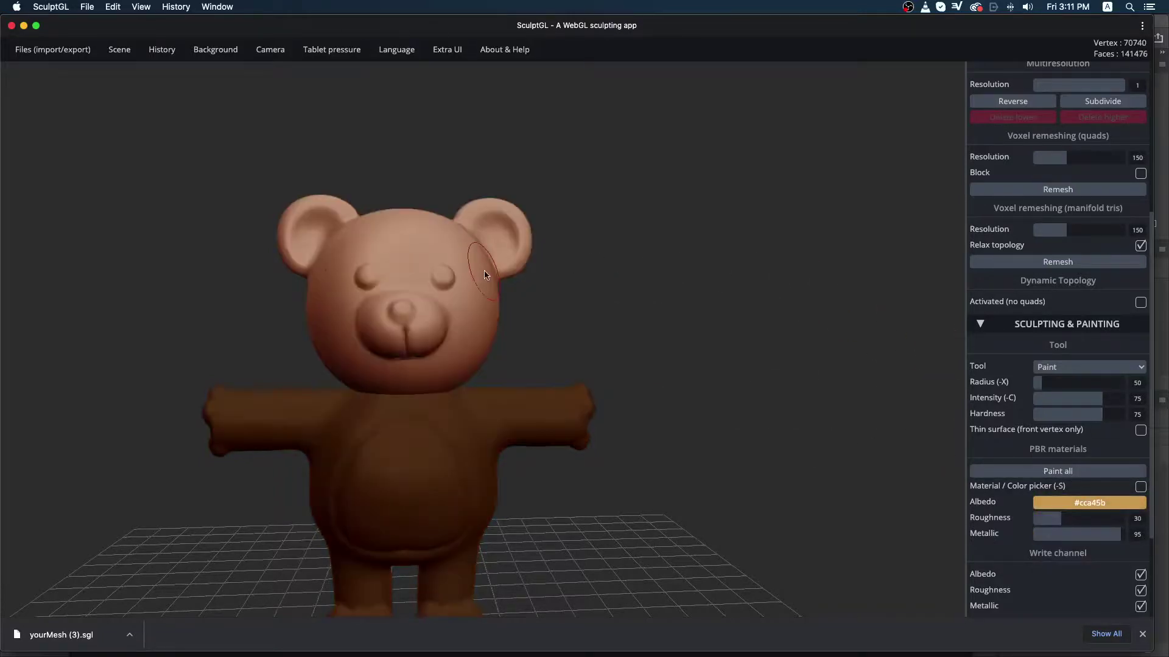
click(1081, 473)
shift+click(505, 418)
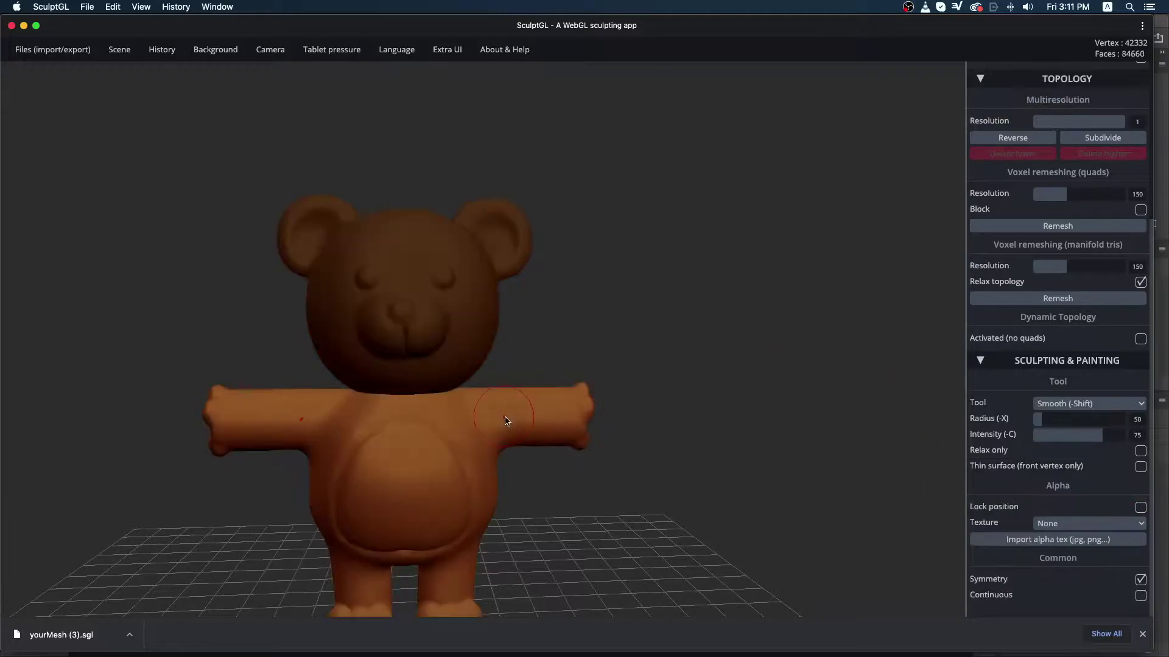
Step: Select the head and the body together
click(466, 328)
shift+click(536, 403)
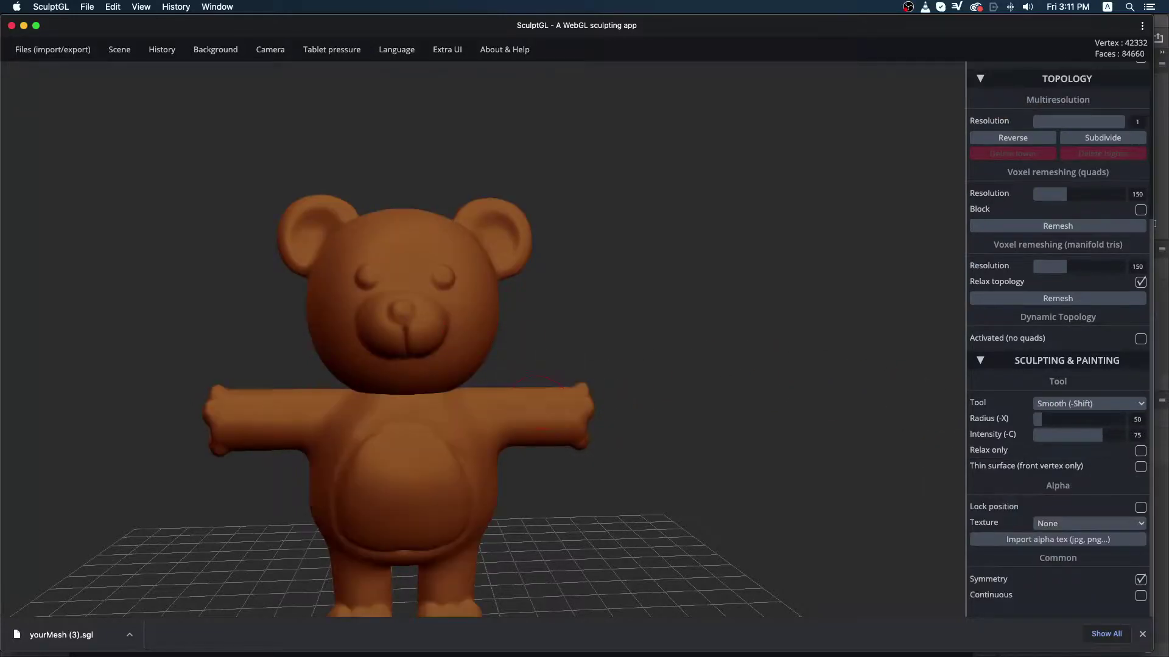
key(ctrl+z)
mouse_move(704, 373)
mouse_down()
mouse_move(569, 339)
mouse_move(705, 412)
mouse_move(803, 388)
mouse_up()
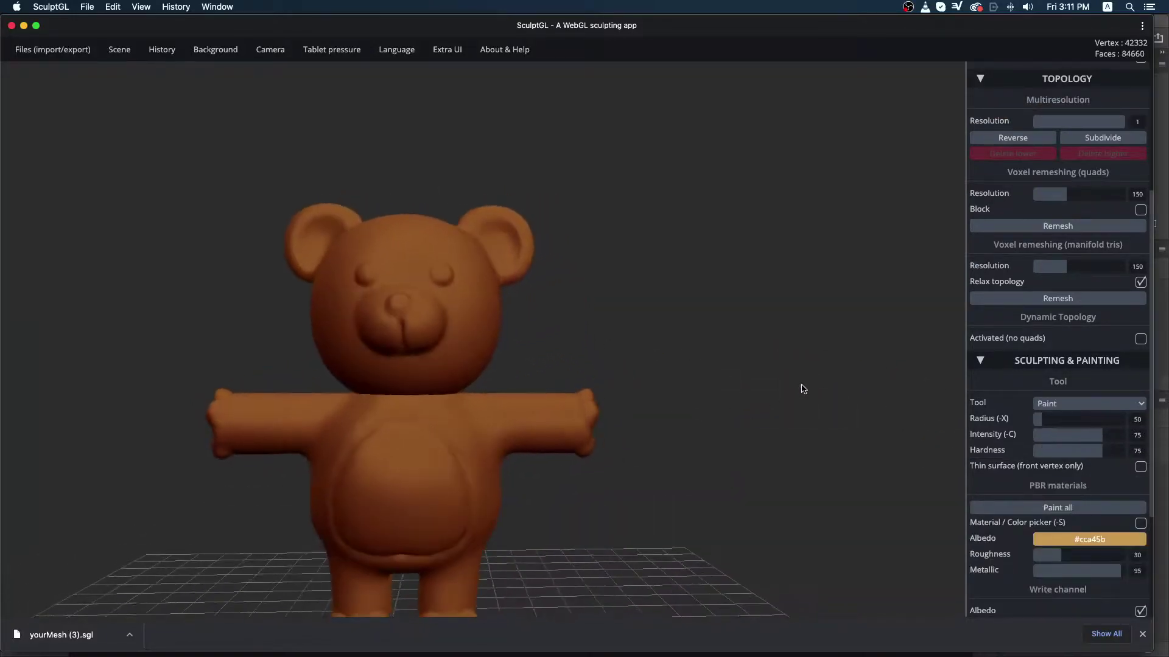
Step: Set the paint albedo to light beige #deceb0 and paint the belly patch on the body
click(1107, 538)
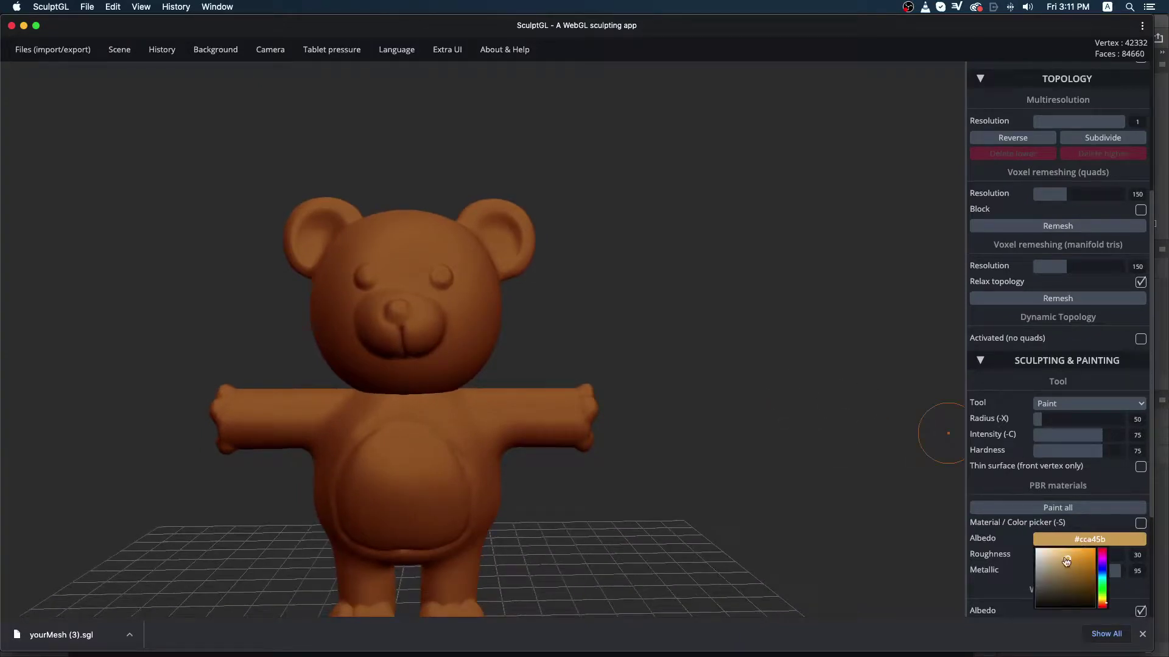
drag(1066, 562, 1048, 556)
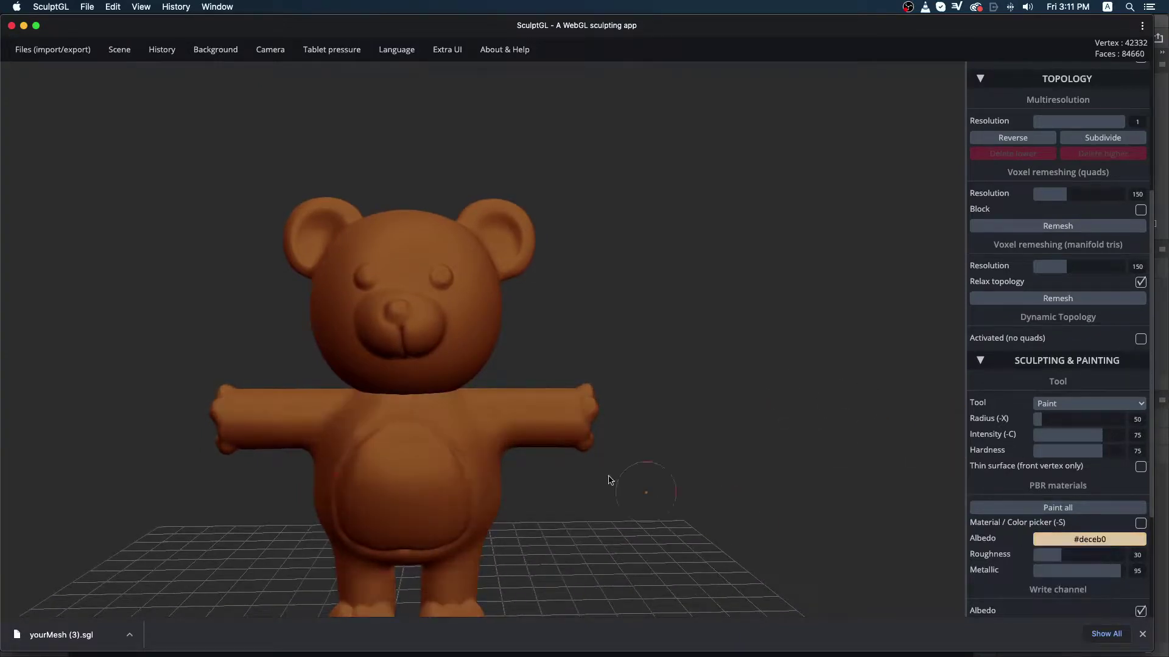
drag(387, 467, 443, 498)
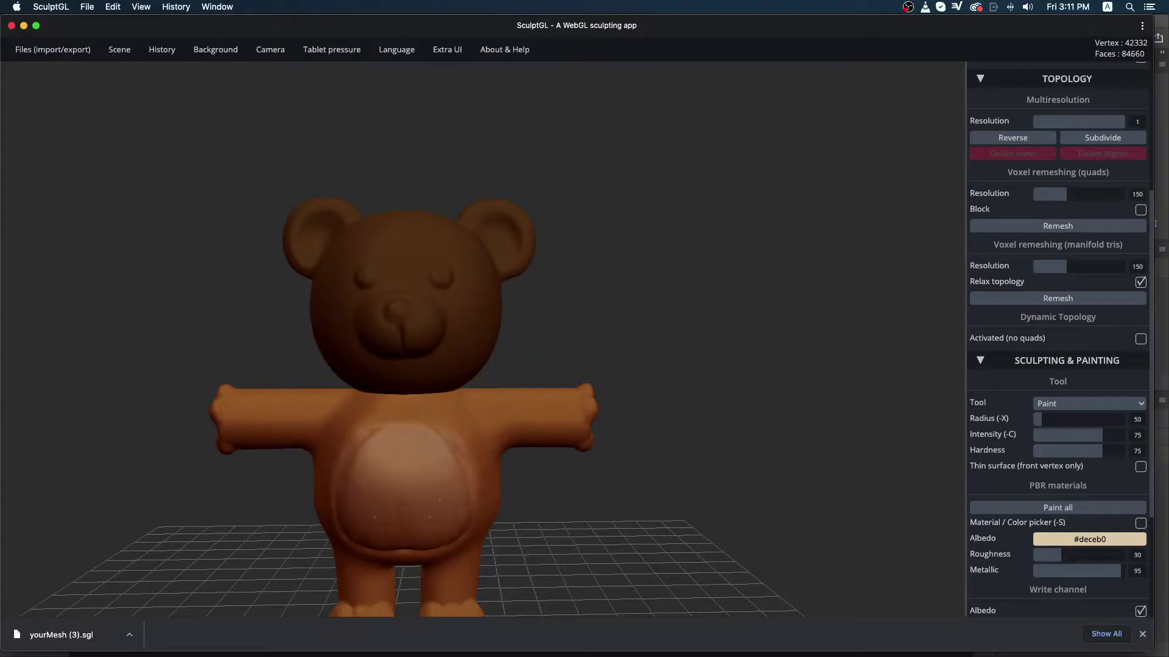
Step: Select the head and paint the muzzle with the light beige albedo #deceb0
drag(633, 470, 569, 490)
shift+click(490, 349)
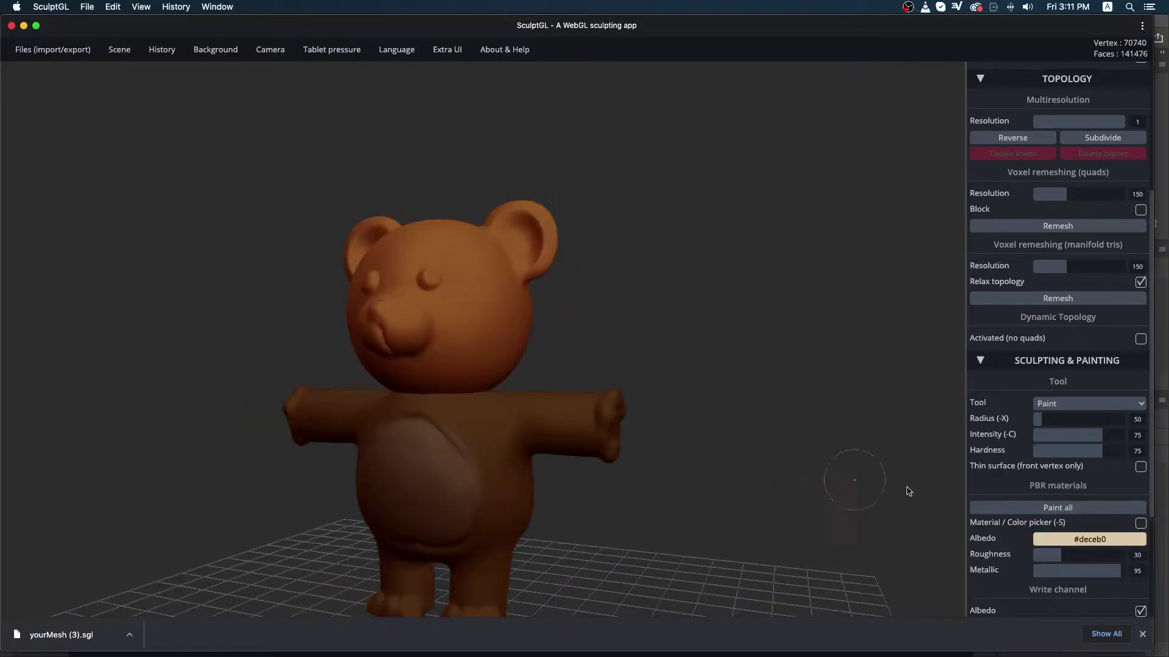
click(1058, 538)
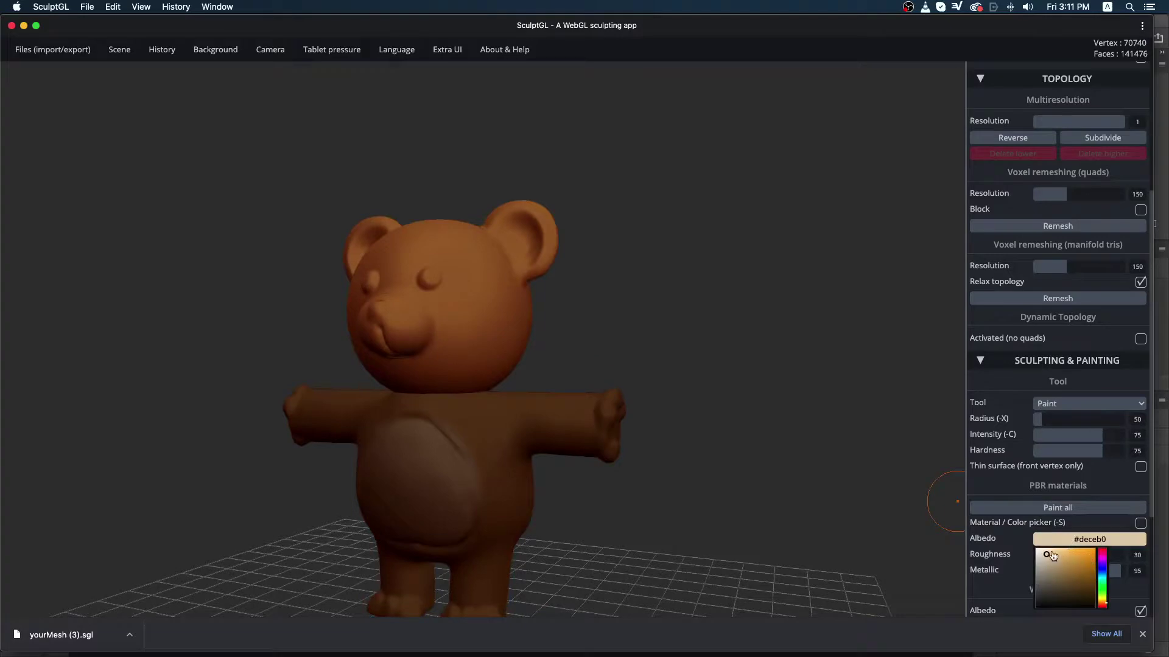
key(shift)
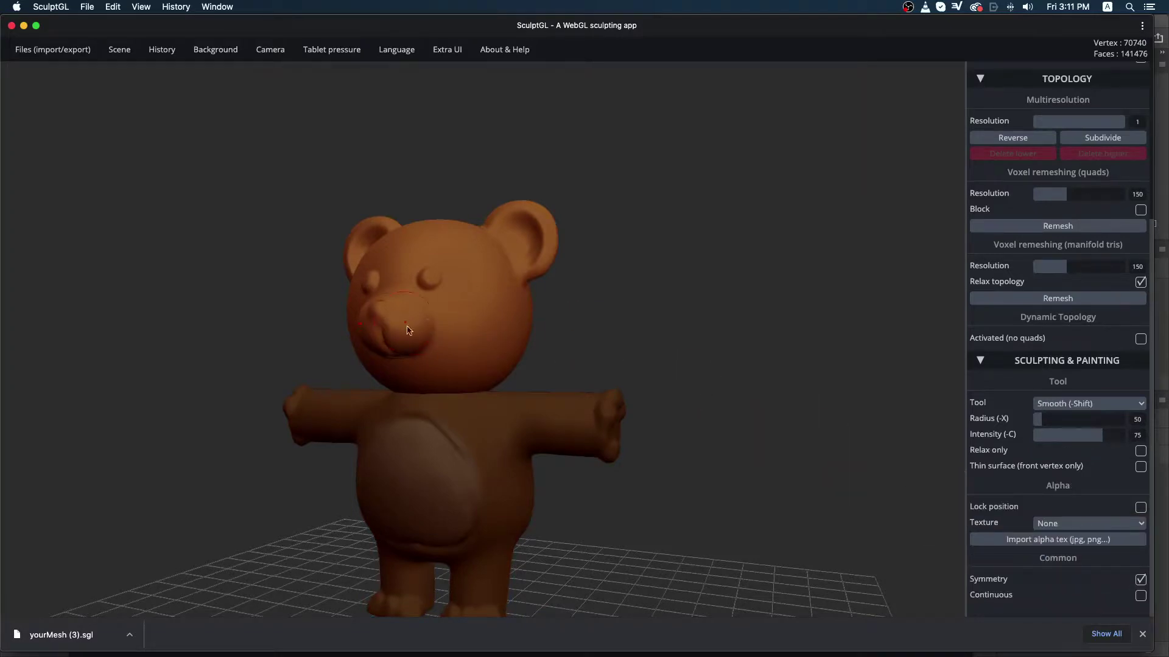
key(ctrl)
key(shift)
key(ctrl)
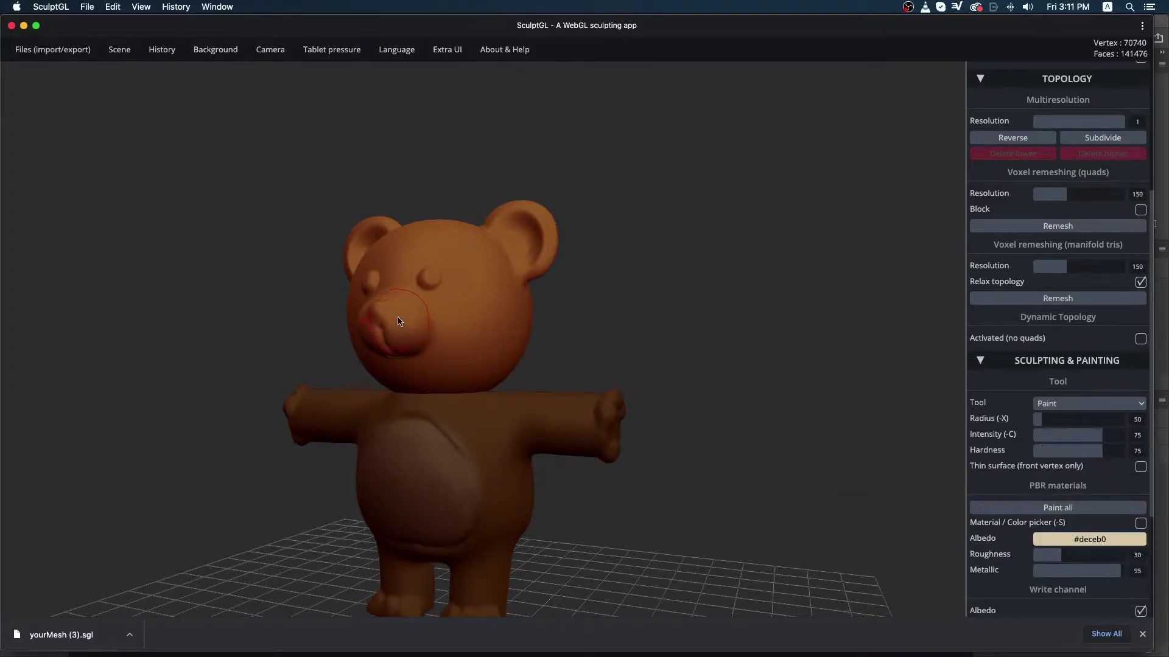
drag(399, 322, 407, 313)
Step: Change the scene background type to Ambient env after trying Environment
drag(650, 362, 590, 400)
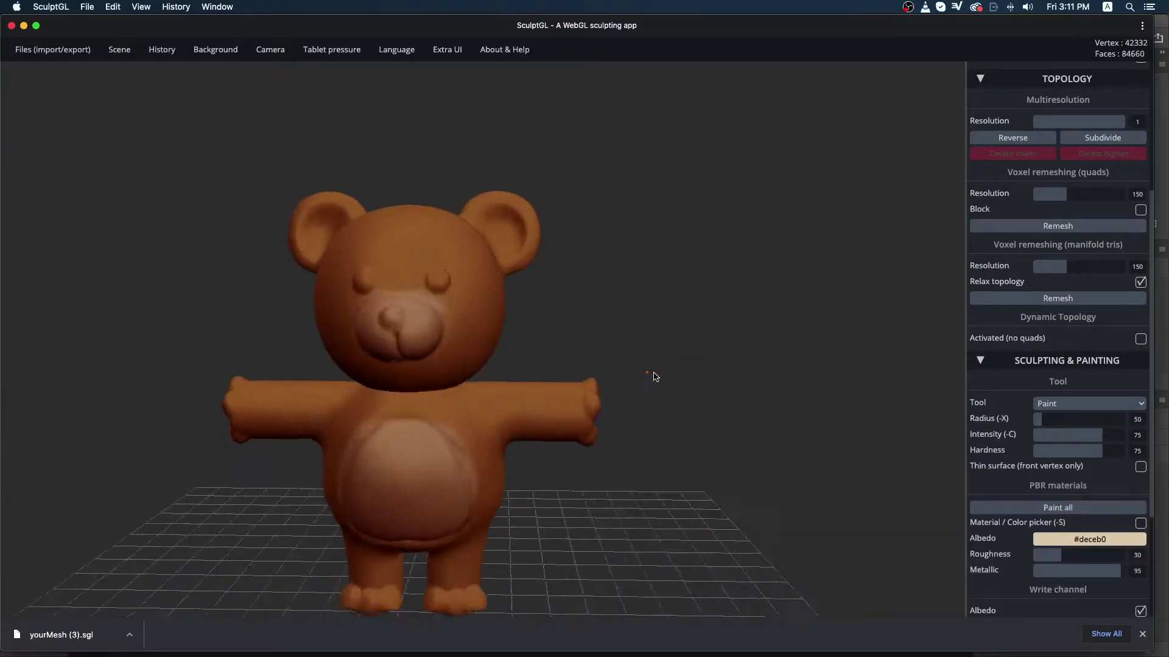
drag(655, 375, 709, 360)
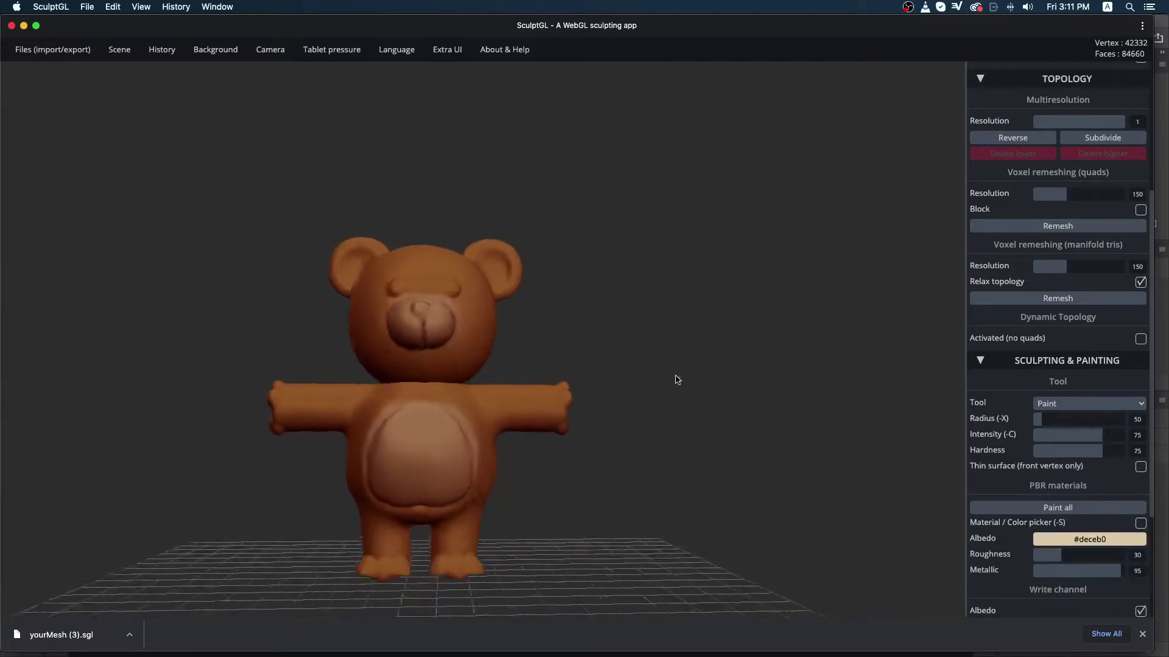
drag(675, 379, 795, 397)
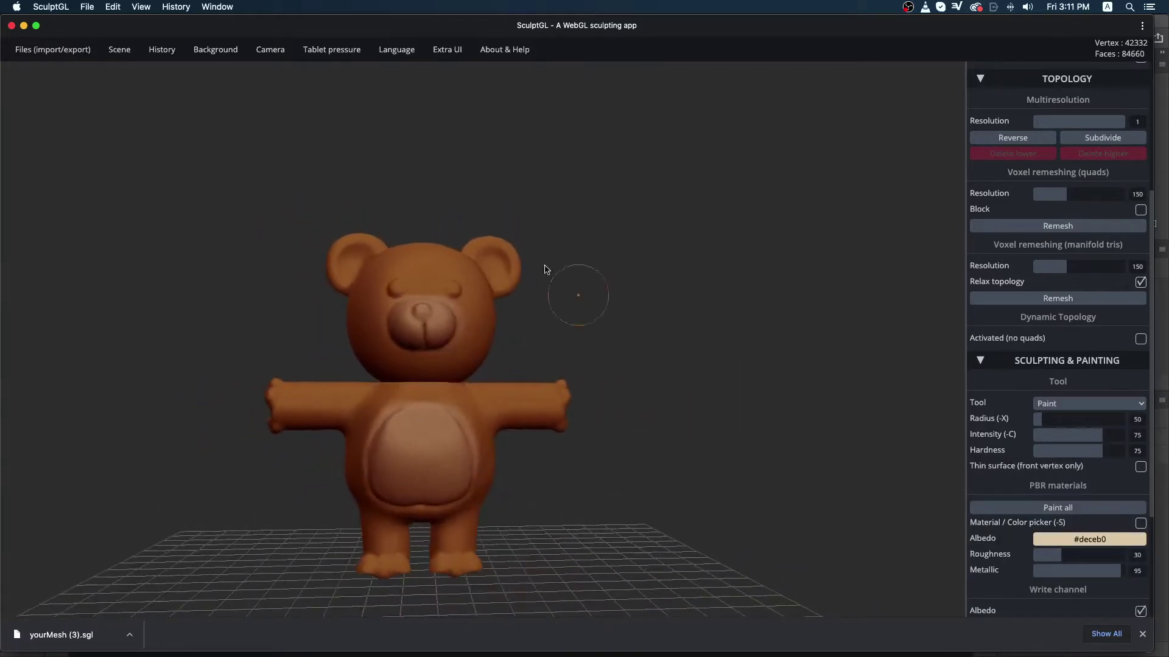
mouse_move(203, 47)
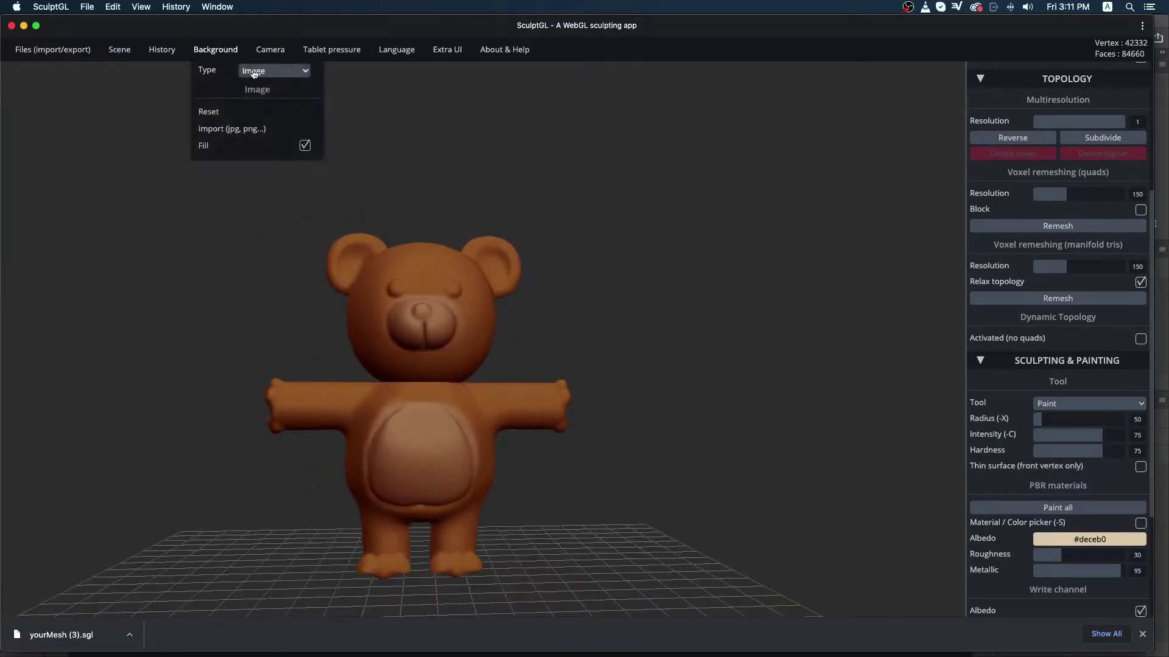
click(255, 70)
click(267, 83)
click(215, 50)
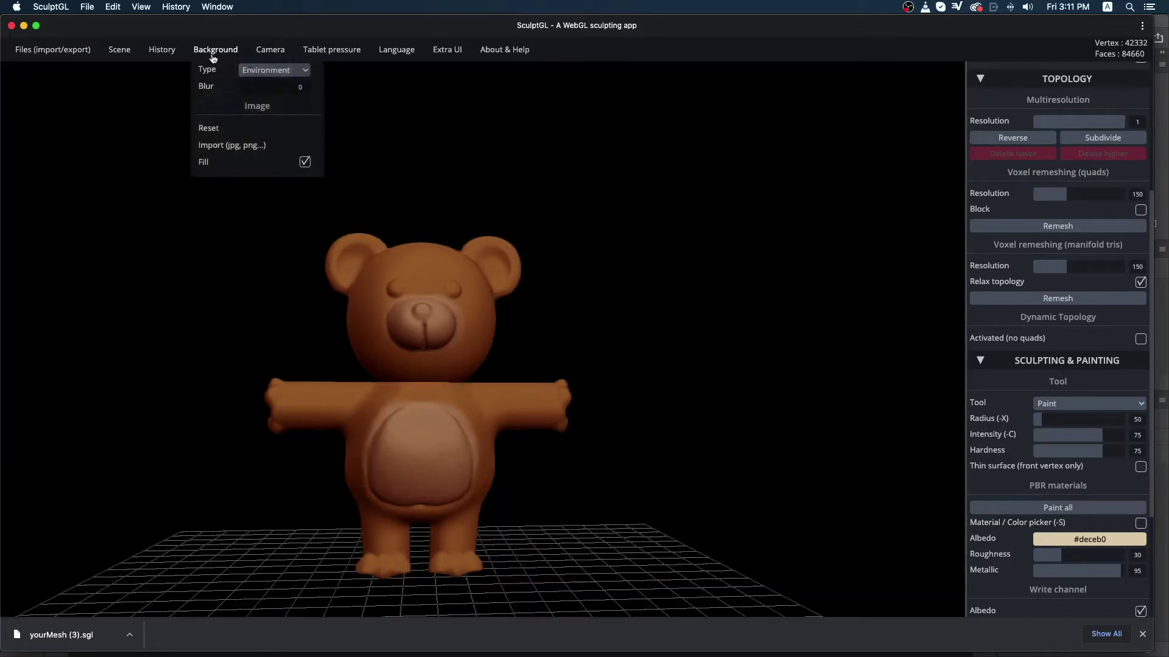
click(271, 70)
click(267, 82)
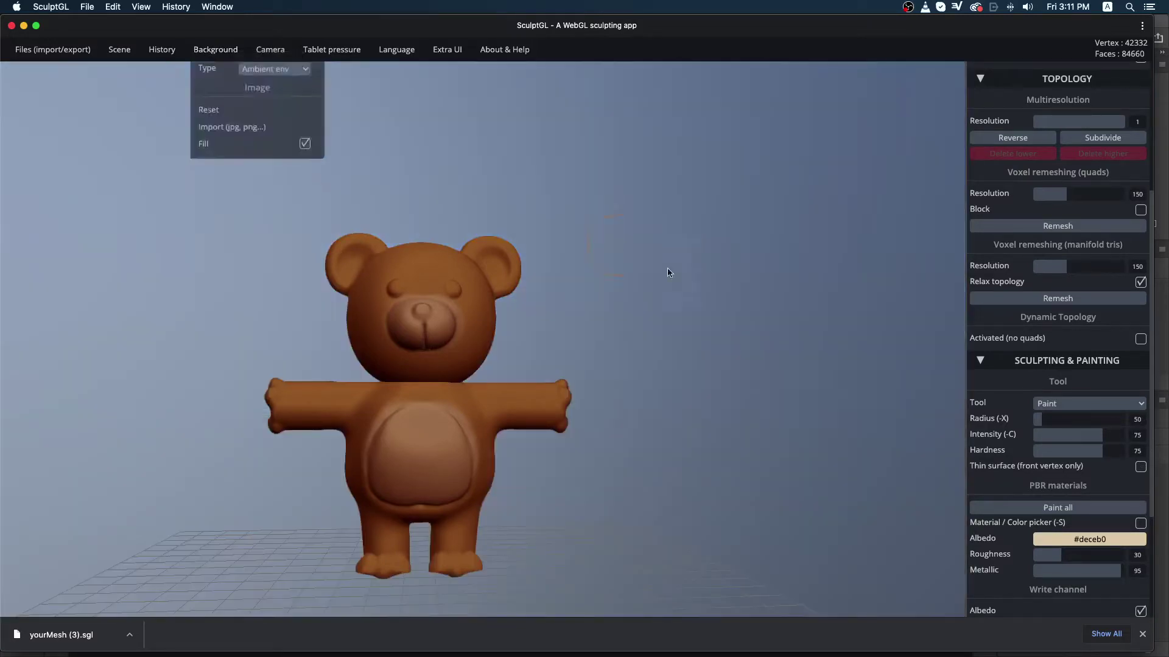
drag(667, 268, 608, 409)
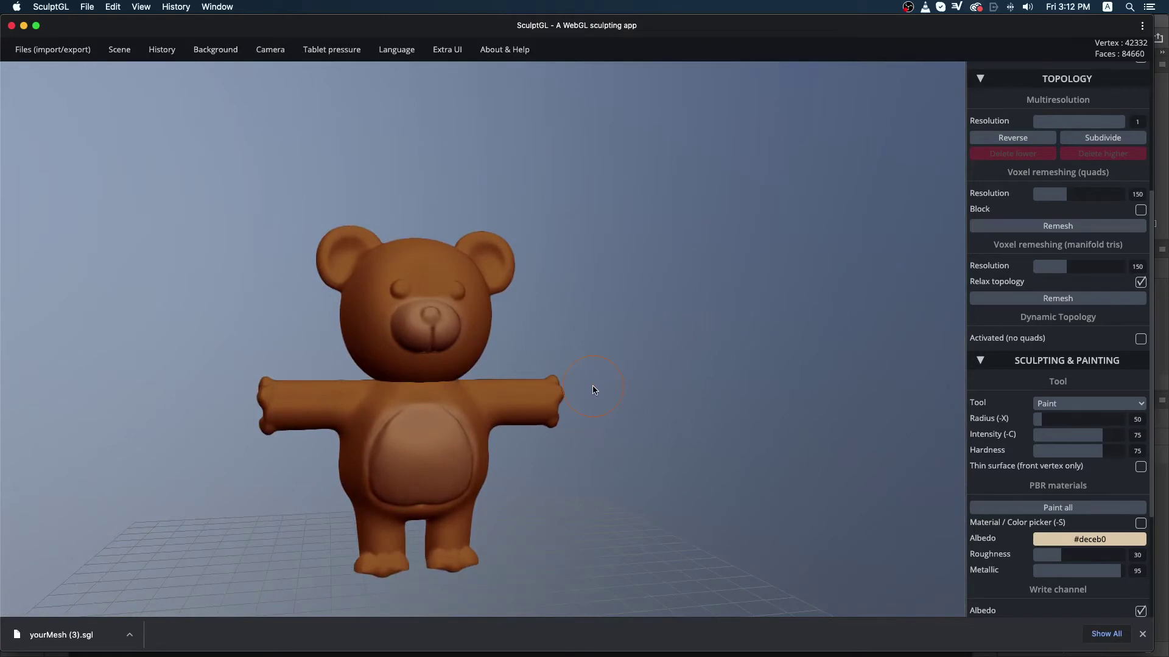
scroll(523, 409, up, 5)
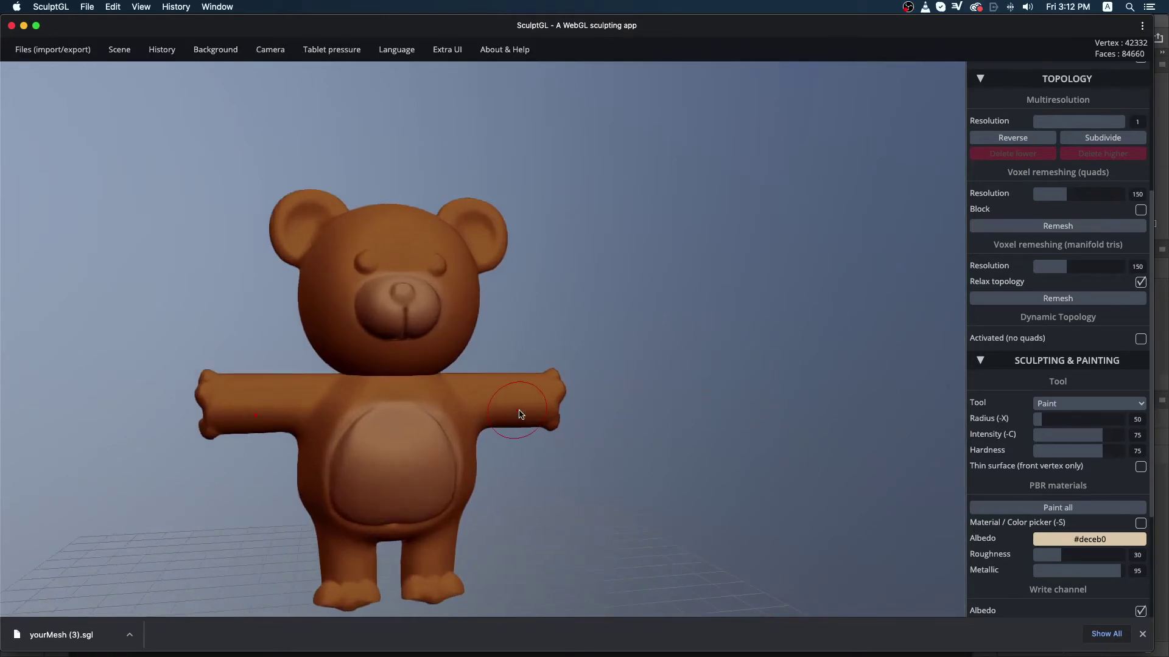
drag(595, 490, 598, 481)
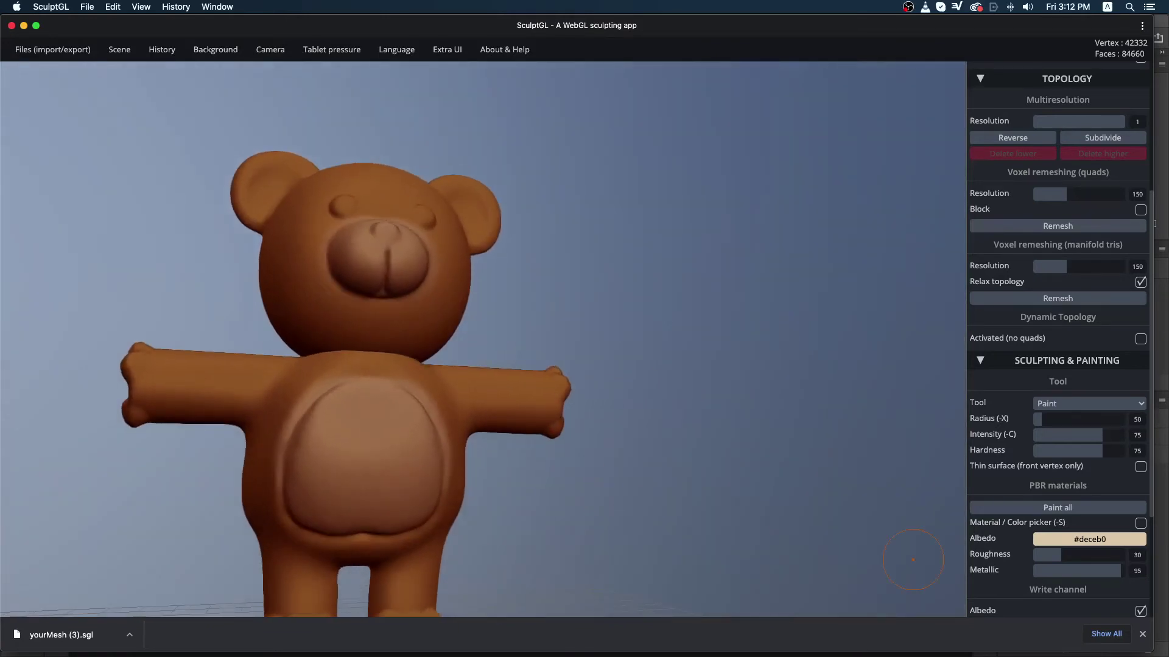